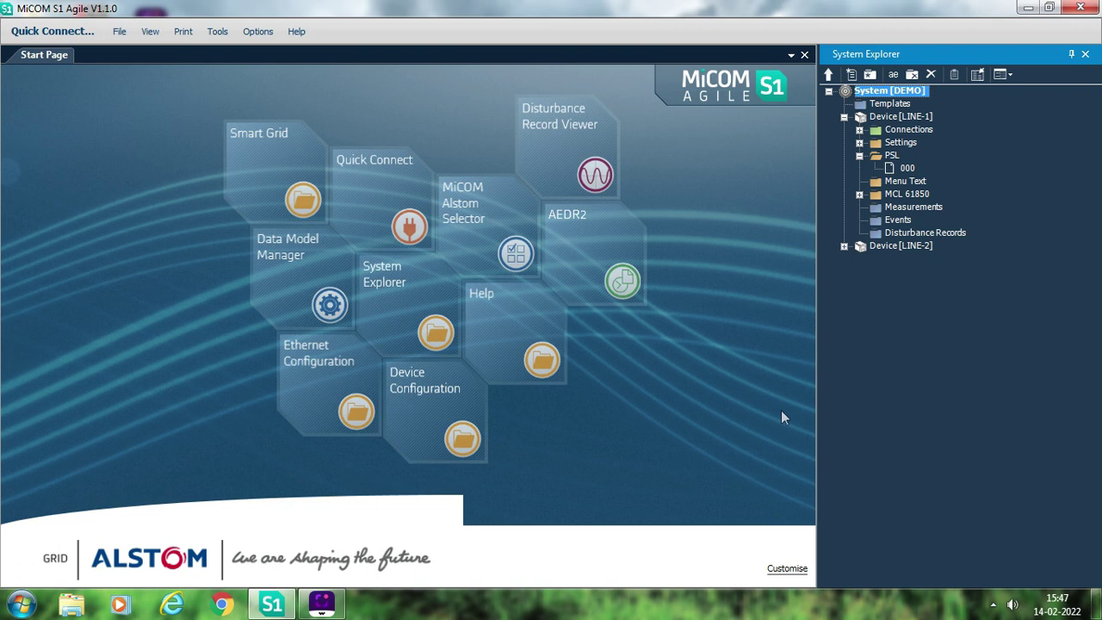
Examine the Group 1 input labels in LINE-1's settings file 000, and close the file
left_click(860, 143)
double_click(908, 155)
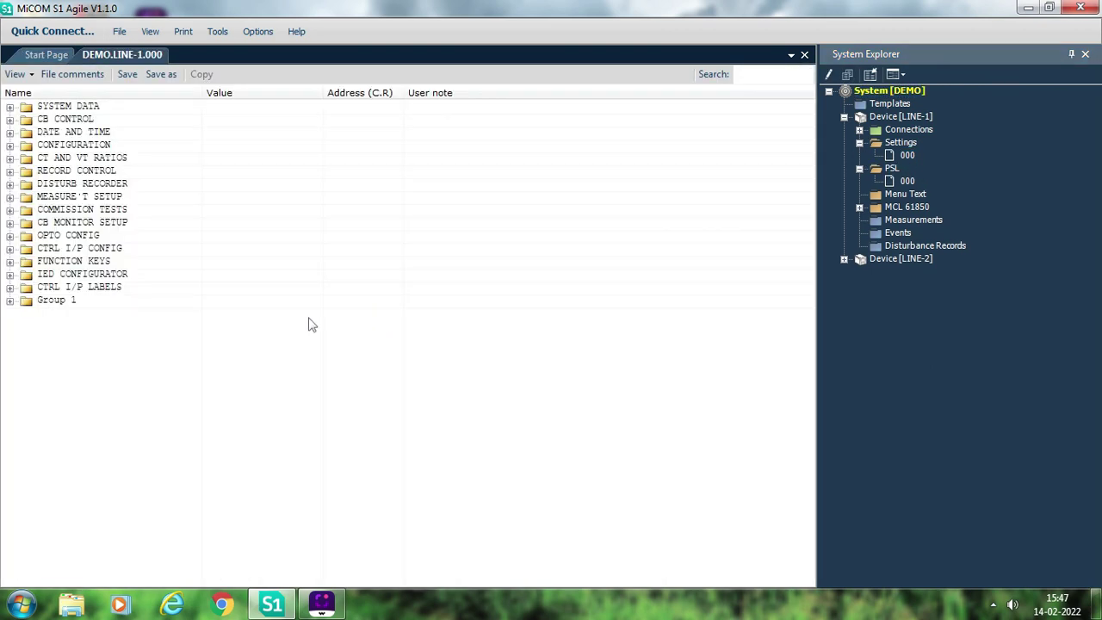
left_click(10, 301)
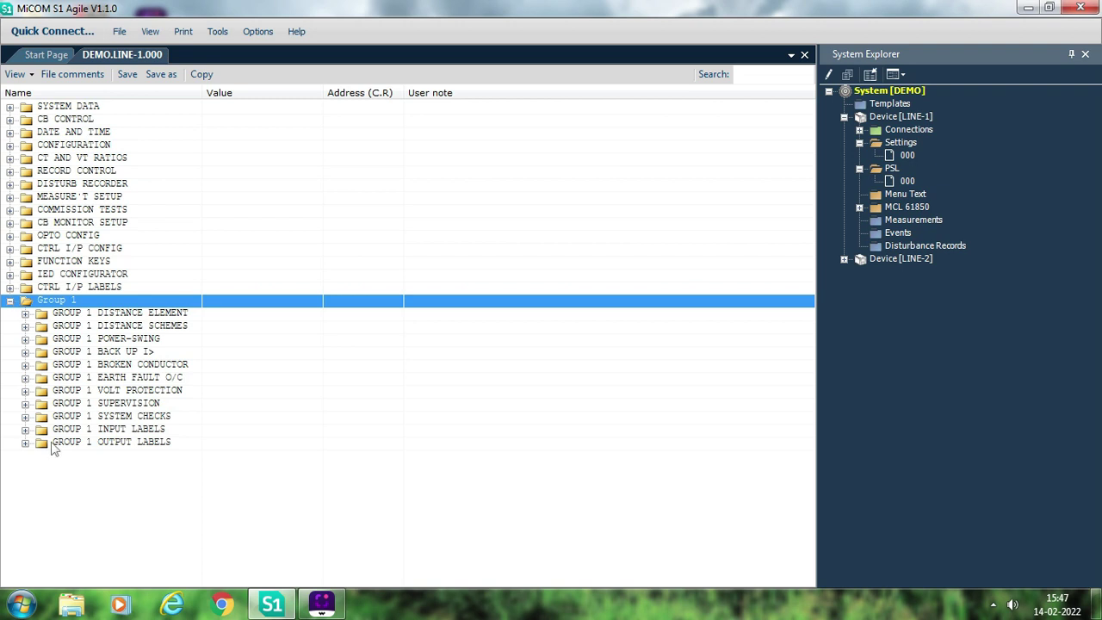
left_click(25, 429)
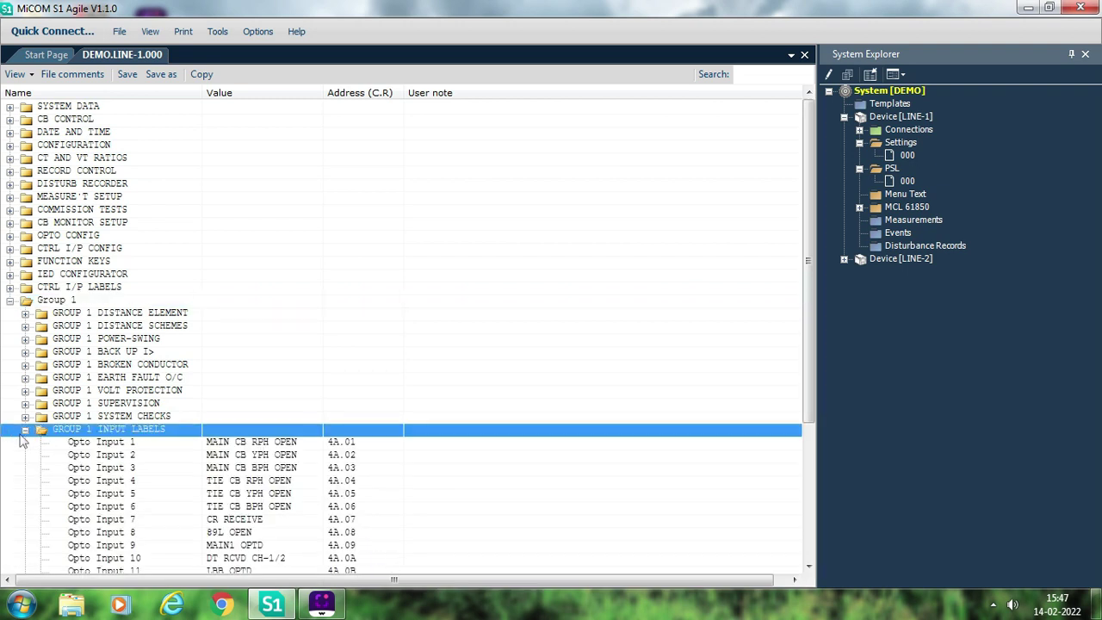
left_click(25, 430)
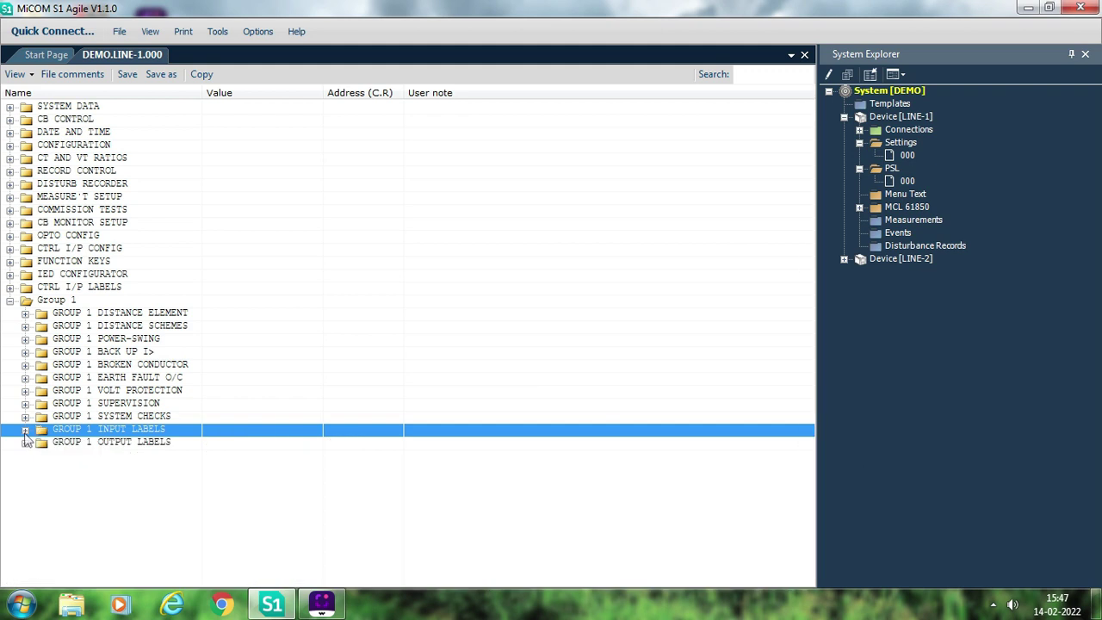
left_click(10, 300)
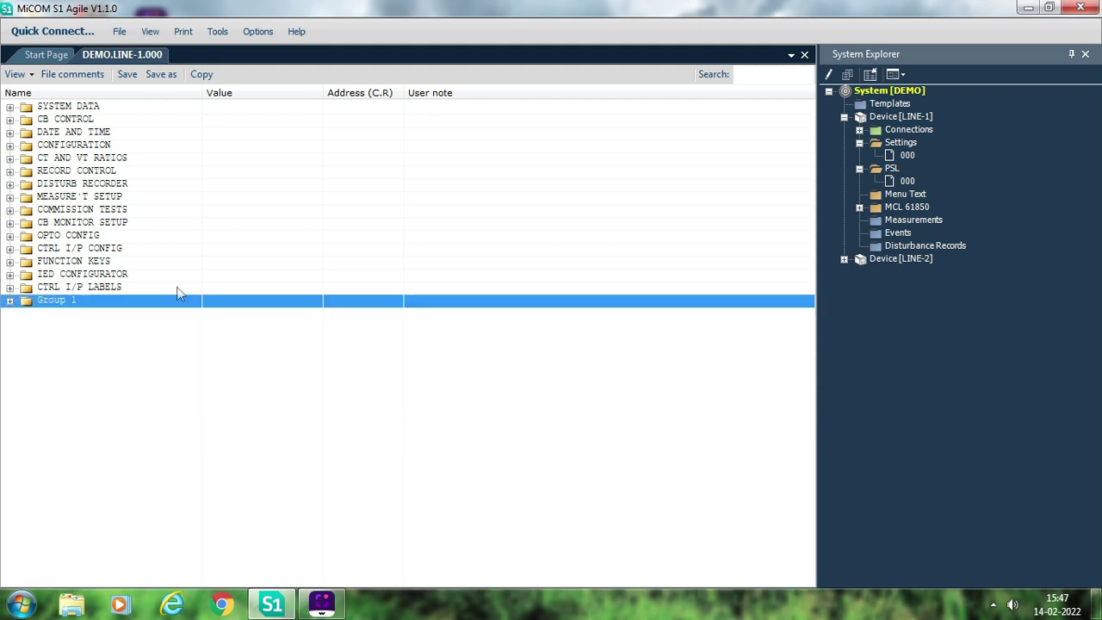
left_click(805, 55)
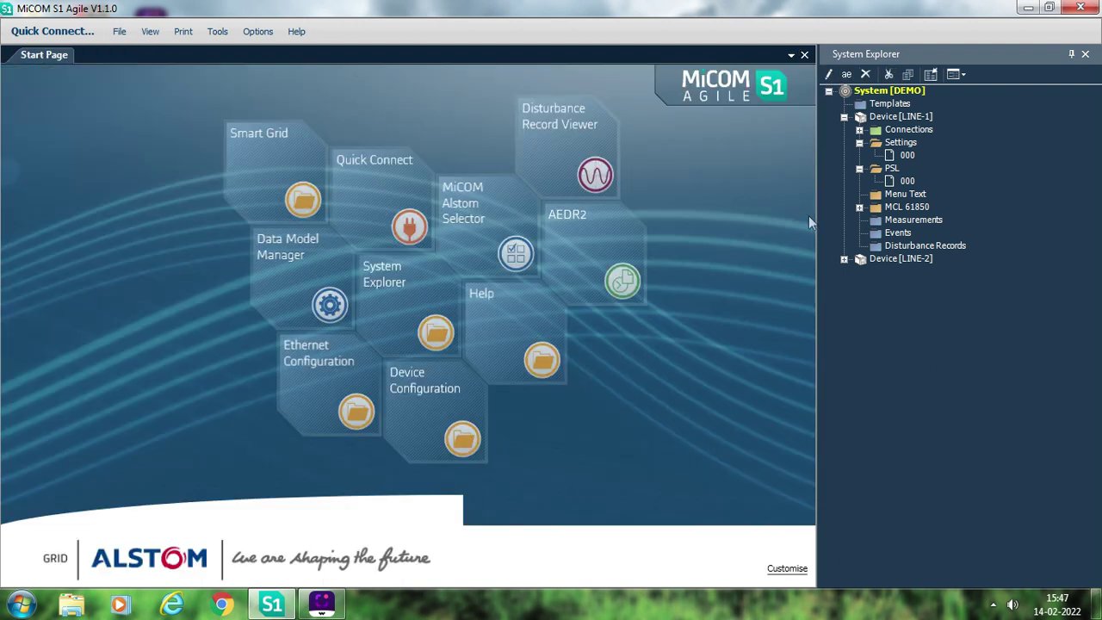
Open LINE-1's PSL file 000 in a maximised window and display the diagram at 100% zoom
right_click(894, 170)
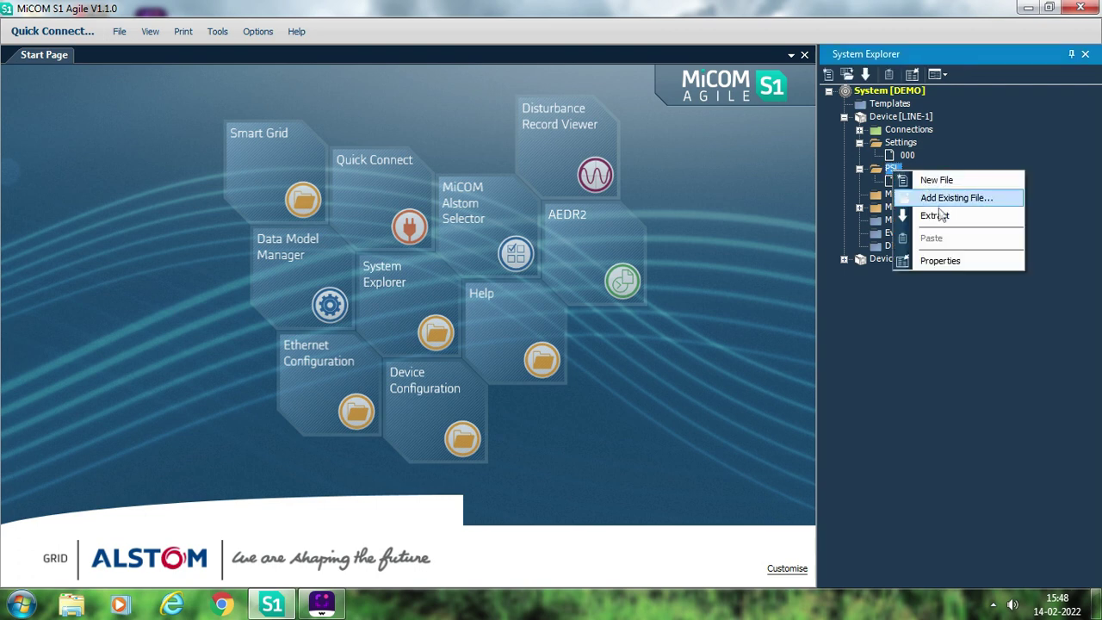
left_click(917, 392)
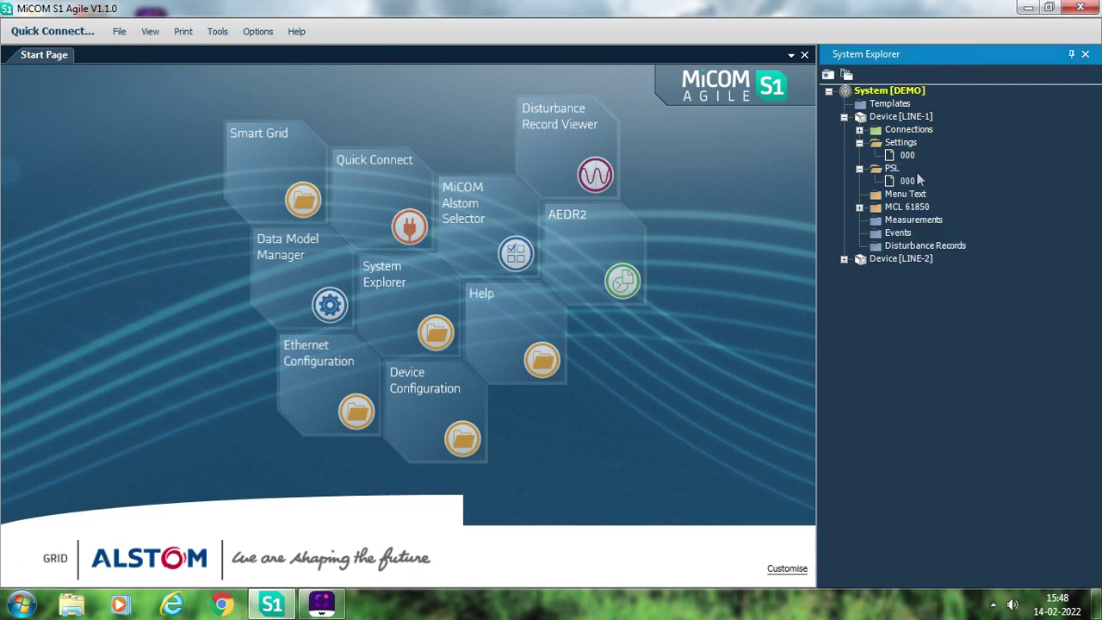
double_click(906, 180)
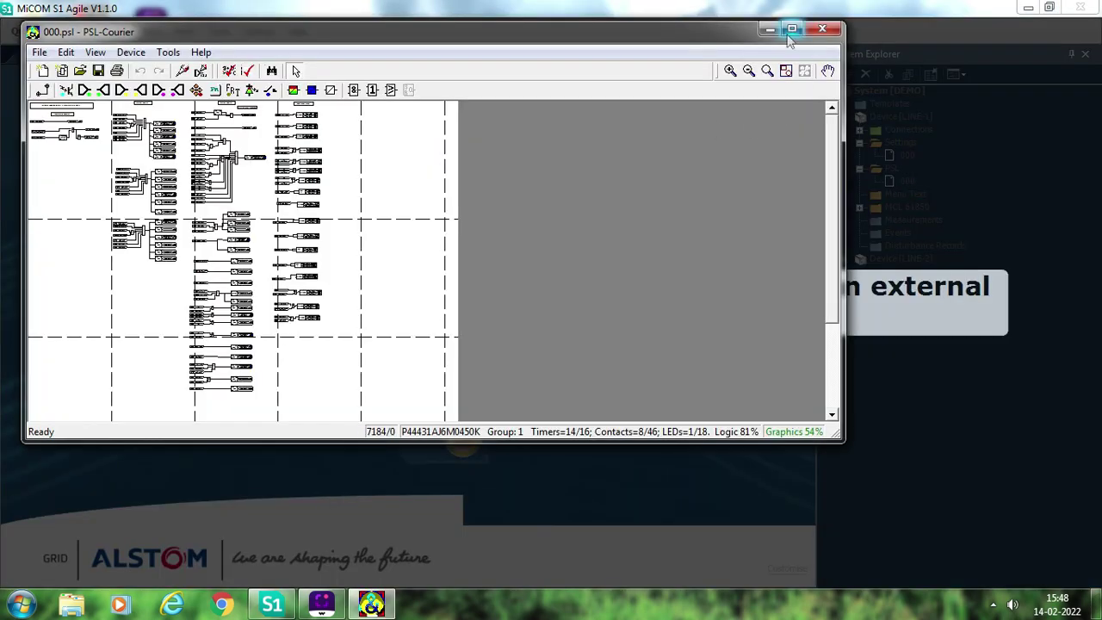
left_click(791, 31)
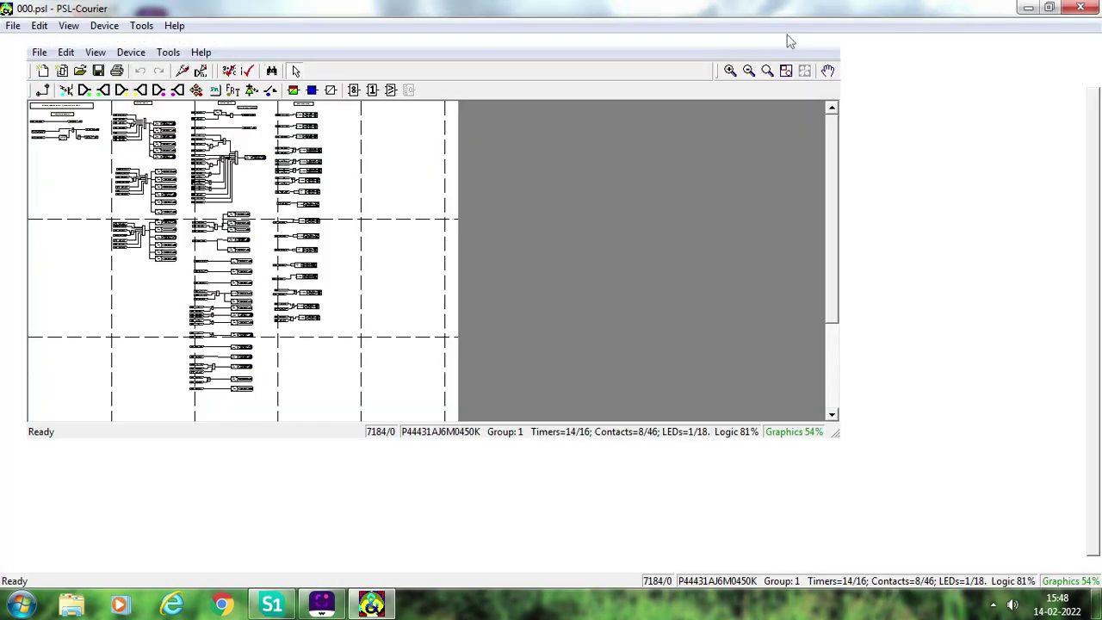
right_click(353, 270)
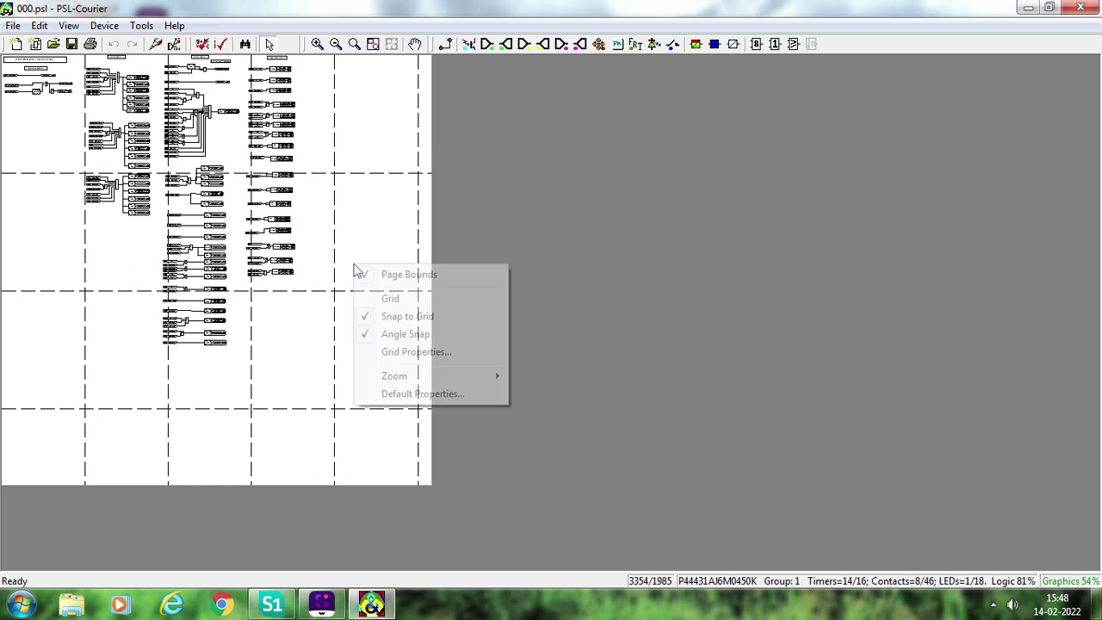
mouse_move(443, 377)
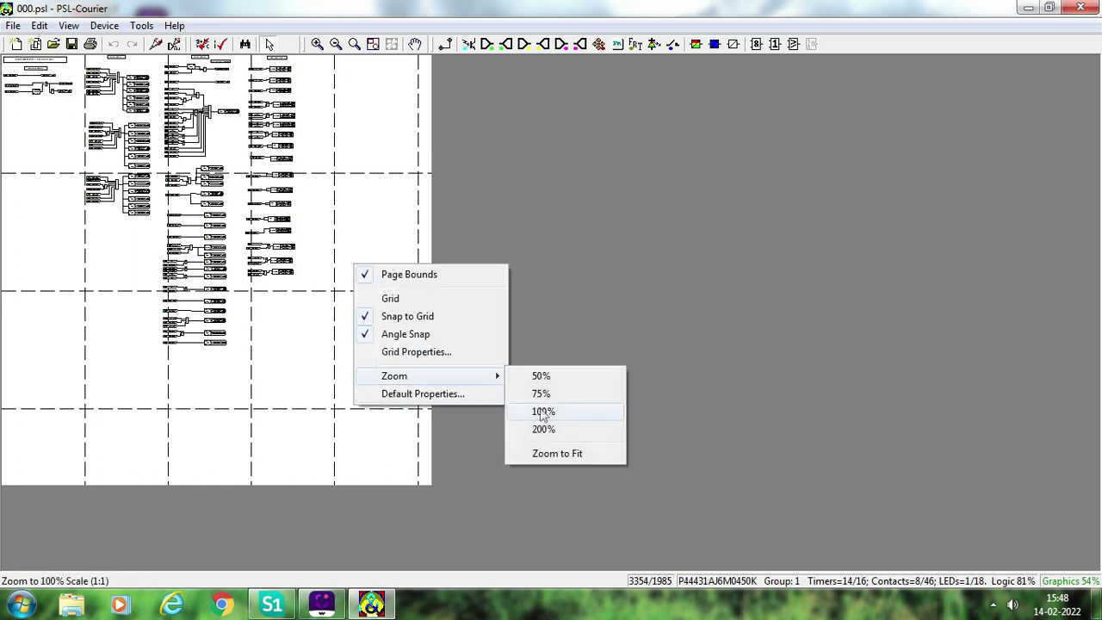
left_click(543, 412)
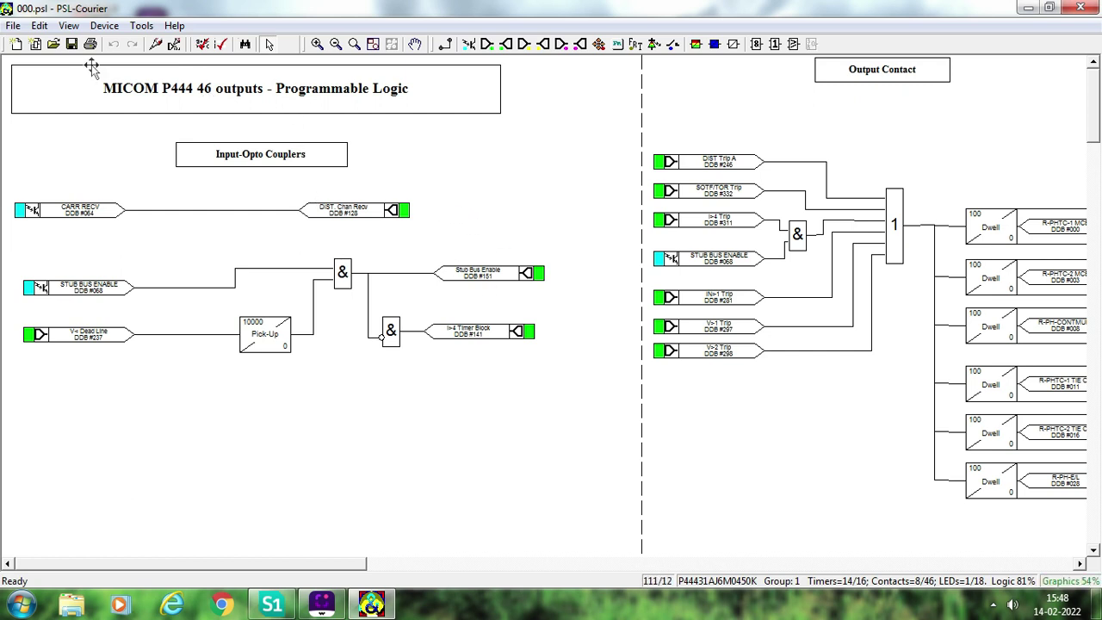
Extract the signal names from the settings file 000.set into the diagram, using settings group 1
left_click(131, 27)
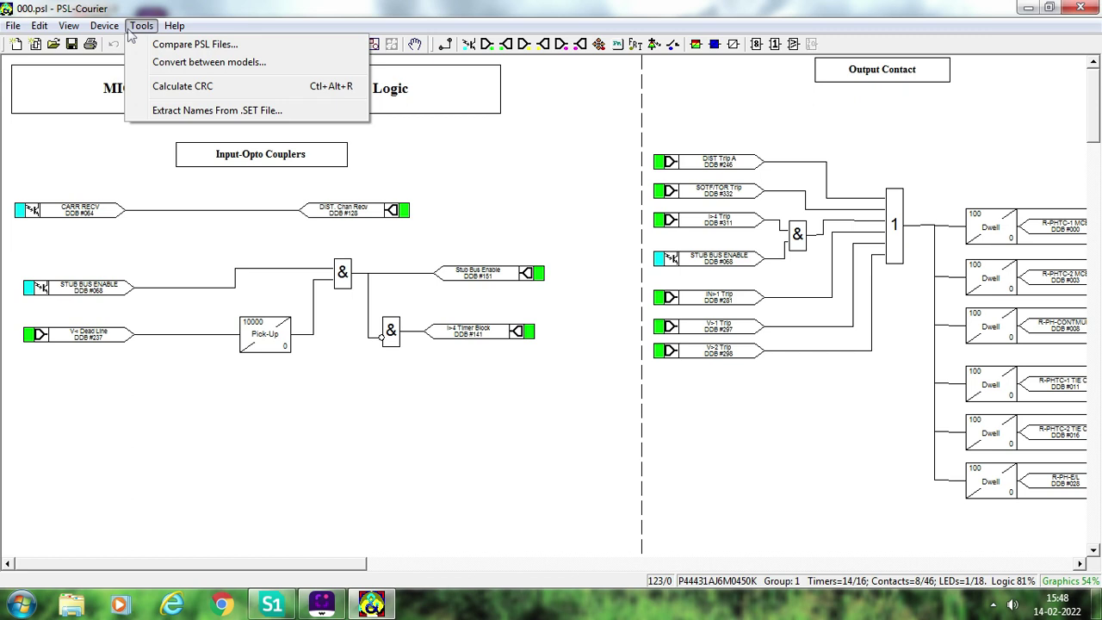
left_click(190, 111)
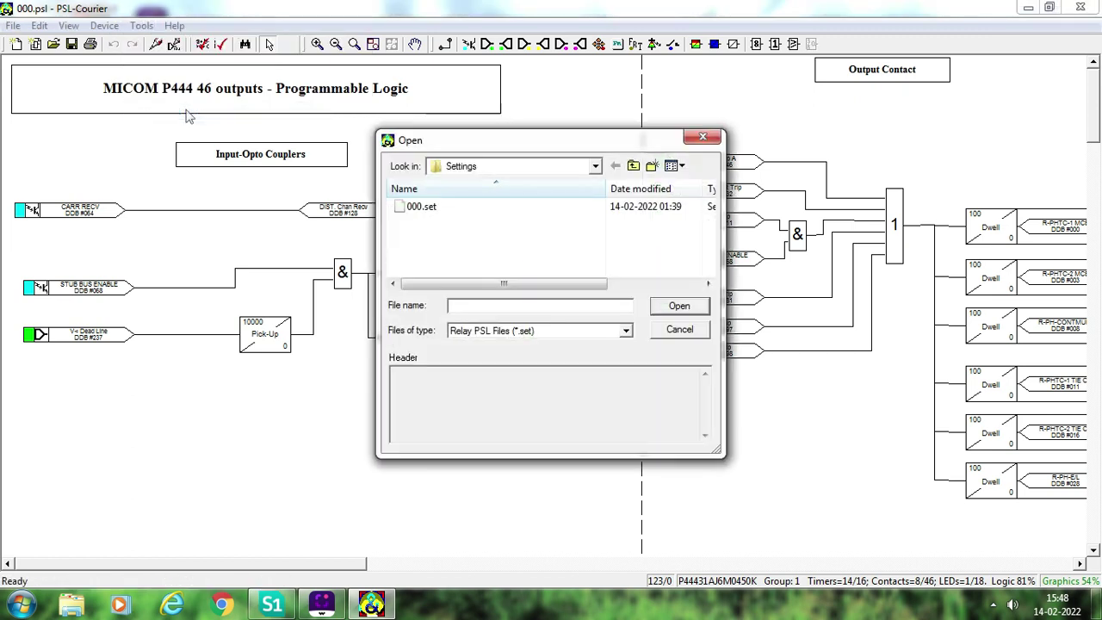
left_click(644, 213)
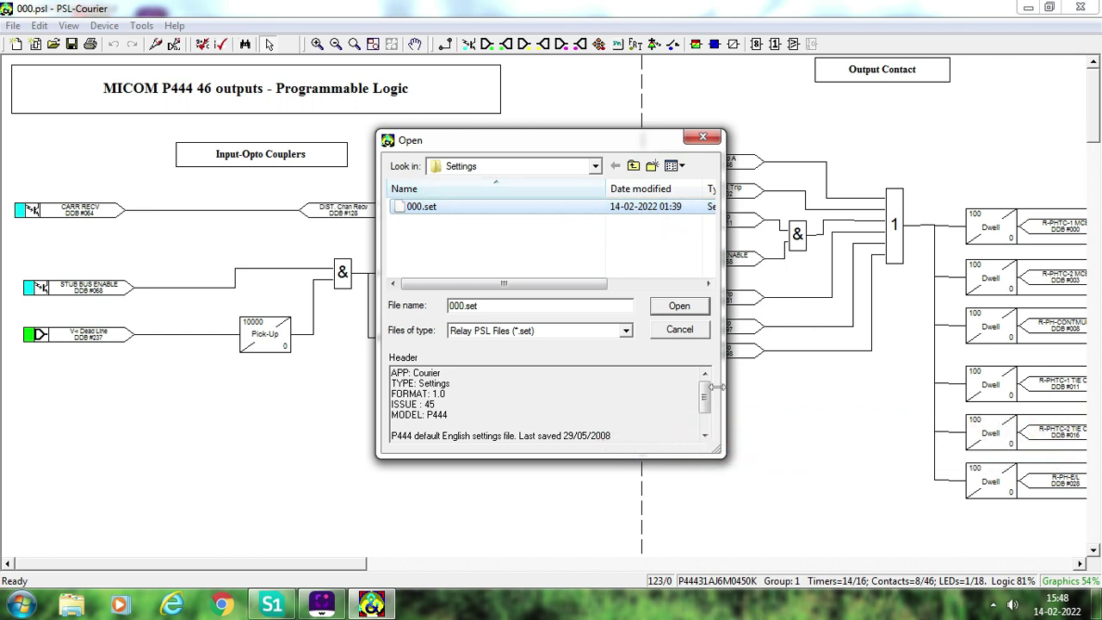
left_click(661, 307)
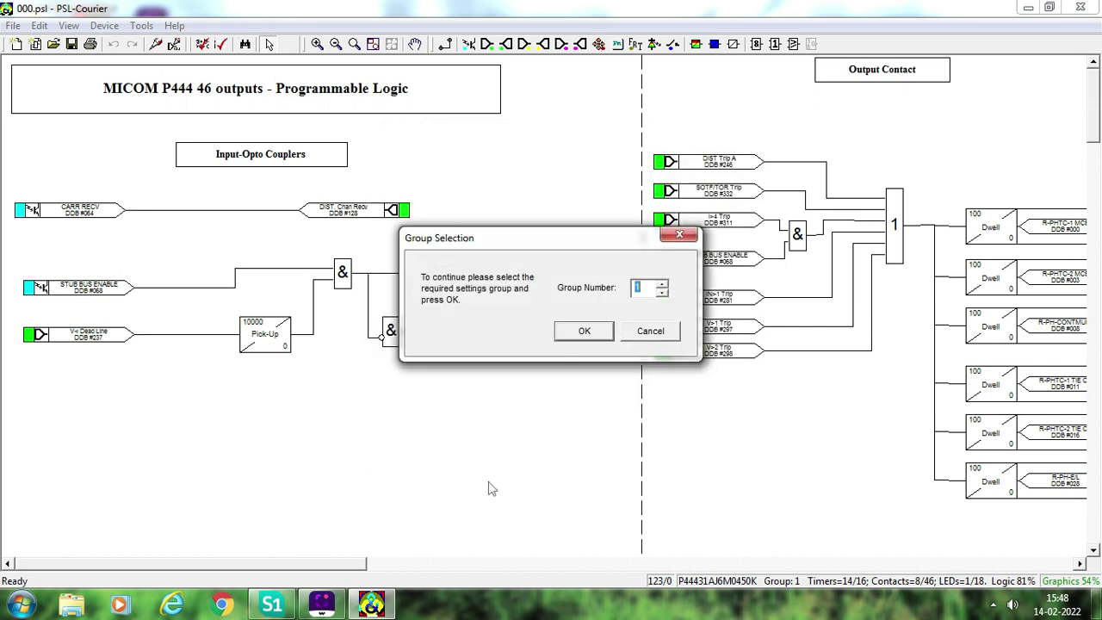
left_click(610, 336)
left_click(616, 373)
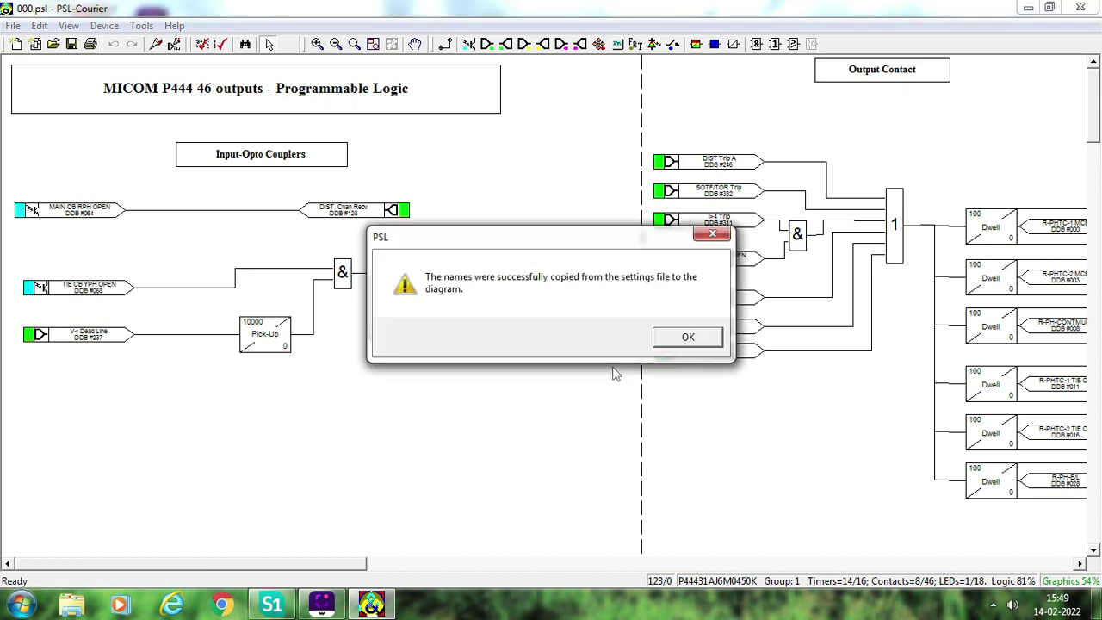
left_click(688, 337)
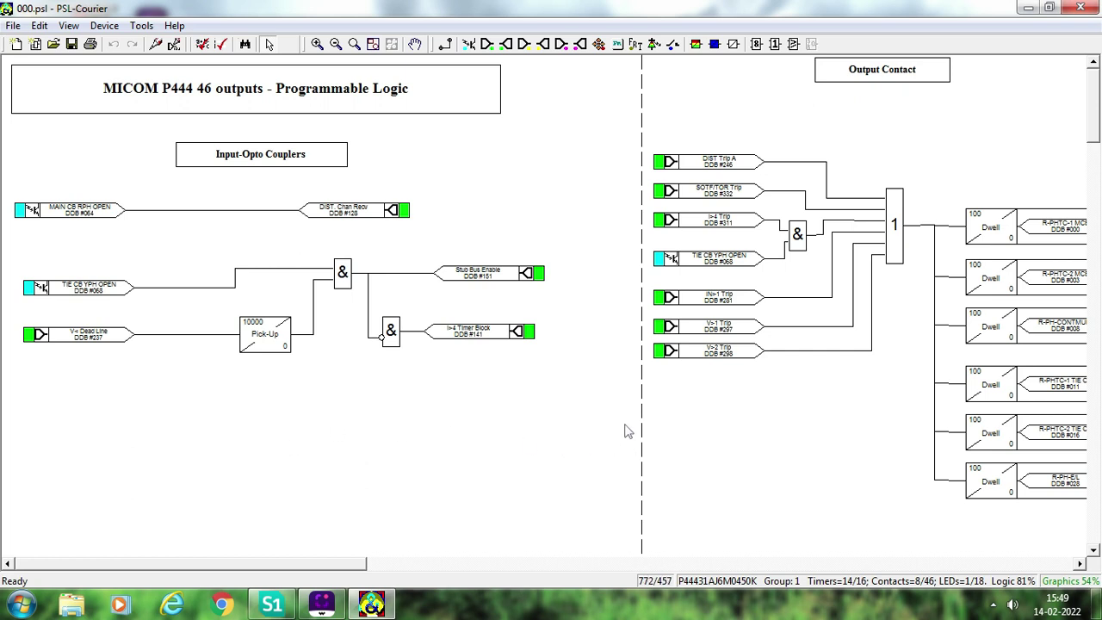
Delete all logic below the Input-Opto Couplers heading and throughout the Output Contact column, keeping both headings
left_click_drag(627, 431, 4, 198)
key("Delete")
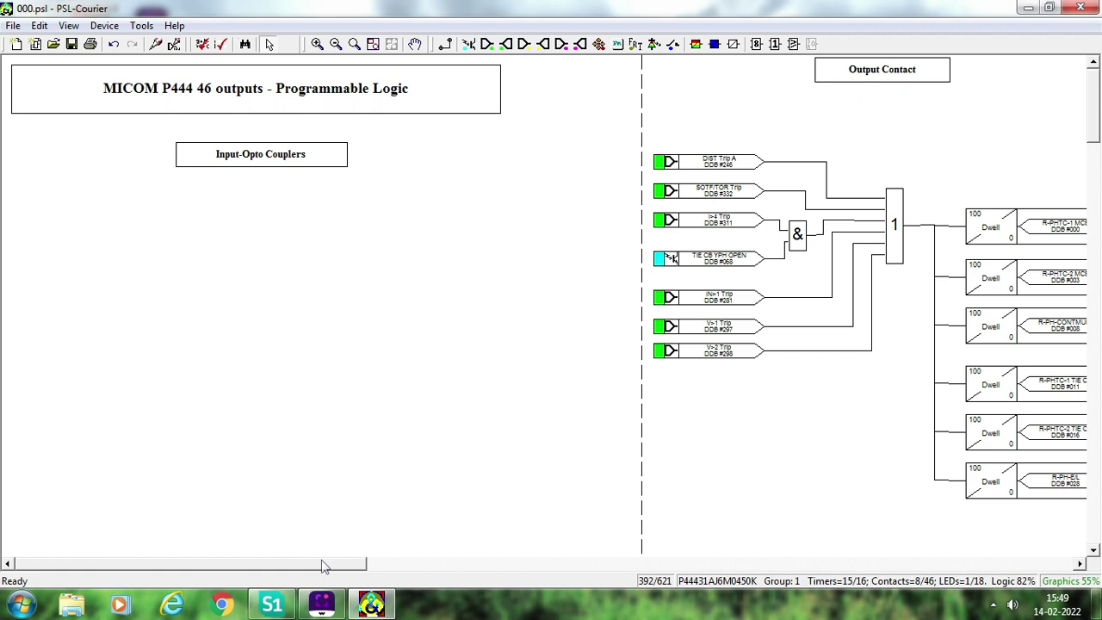
left_click_drag(324, 566, 436, 576)
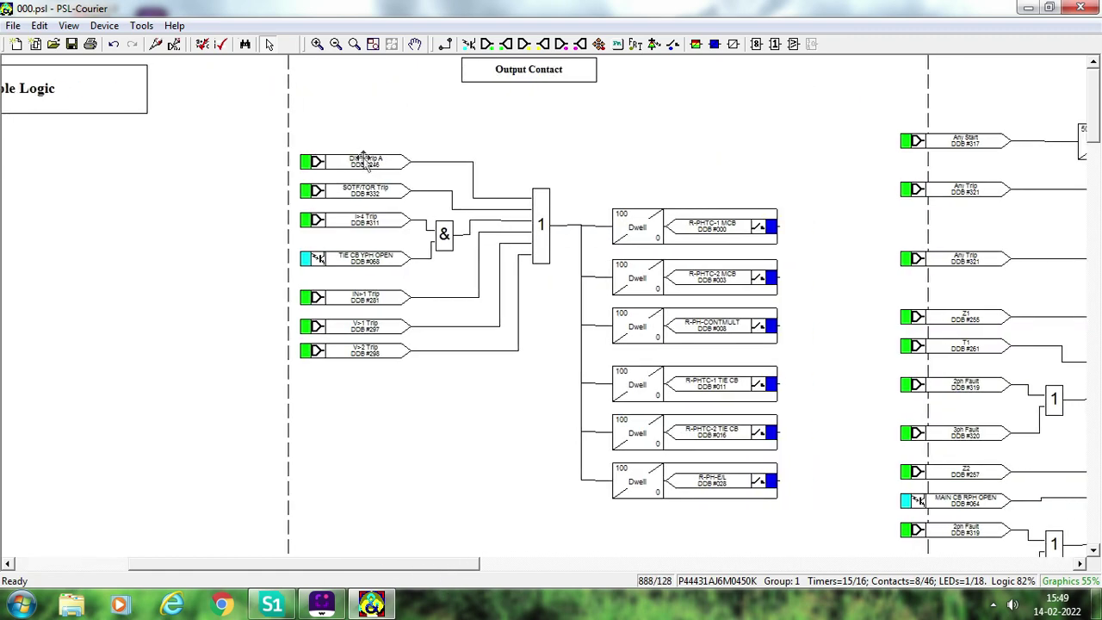
left_click_drag(313, 123, 810, 564)
key("Delete")
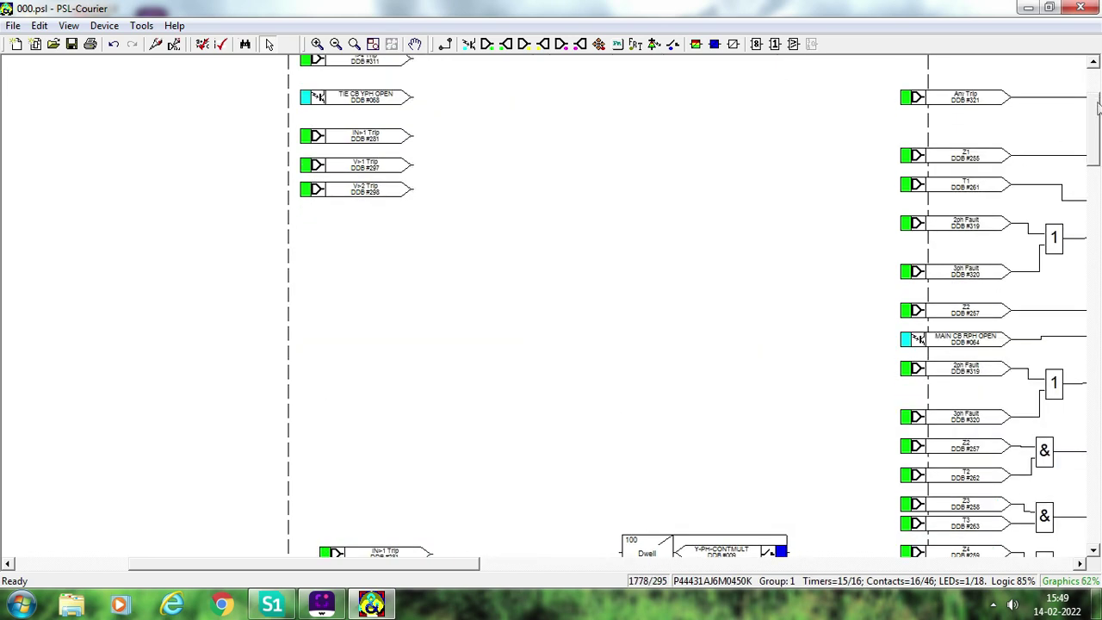
left_click_drag(1099, 103, 1098, 196)
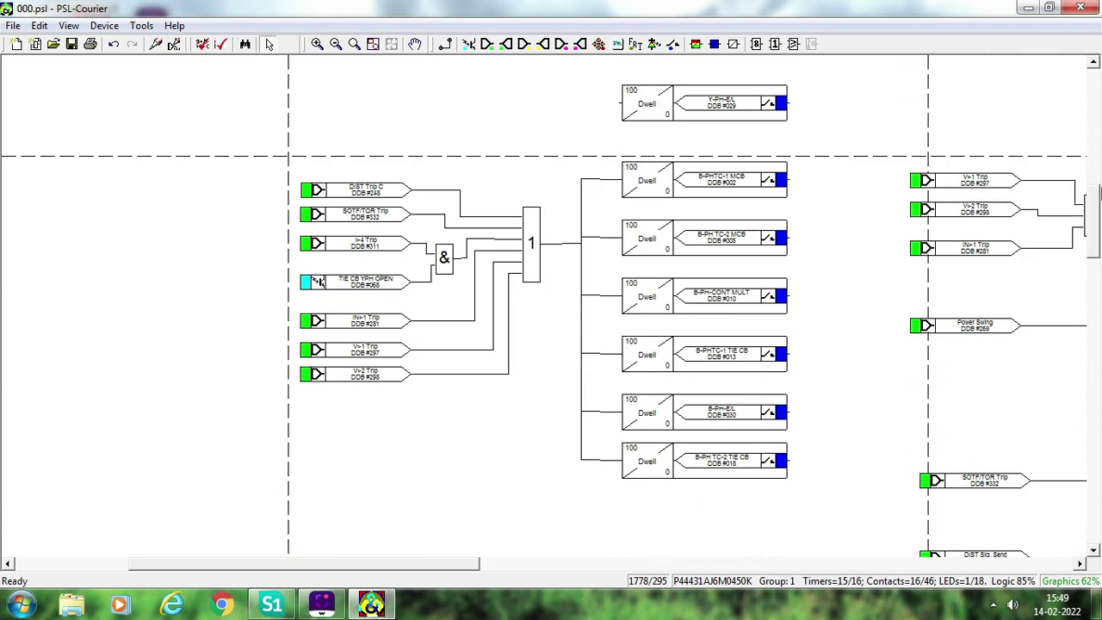
left_click_drag(845, 515, 120, 12)
scroll(310, 86, "up", 10)
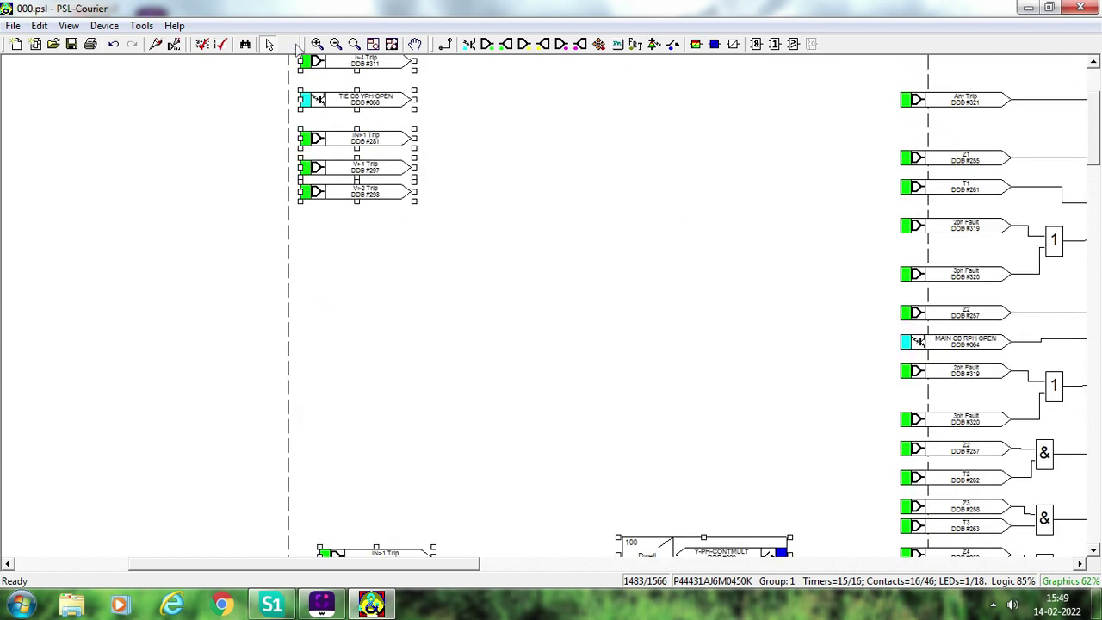
key("Delete")
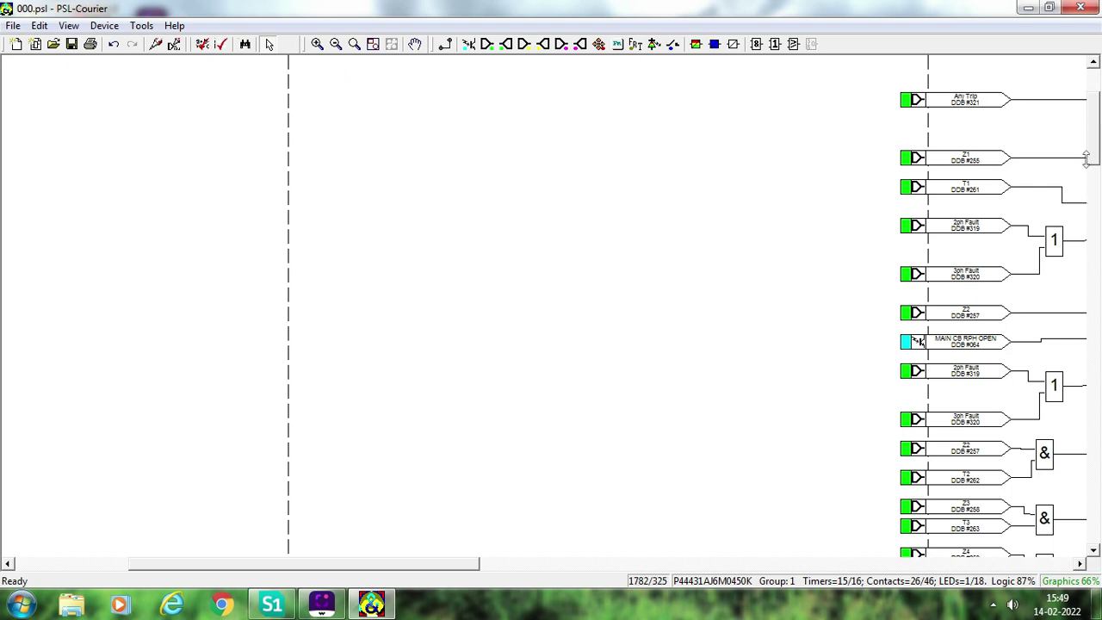
scroll(1091, 151, "up", 3)
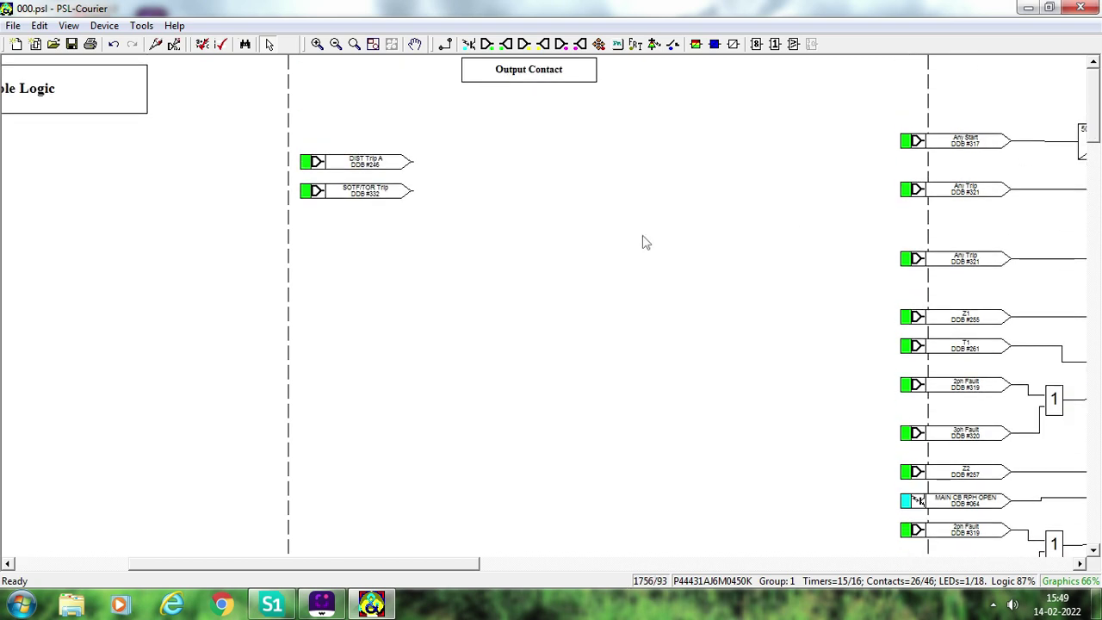
left_click_drag(417, 214, 271, 123)
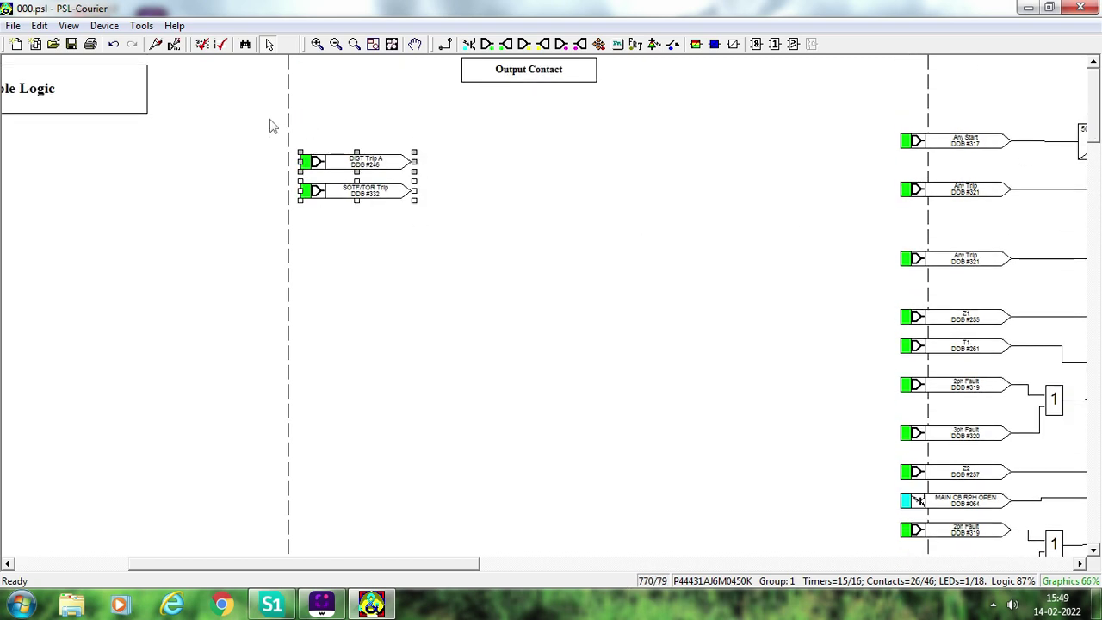
key("Delete")
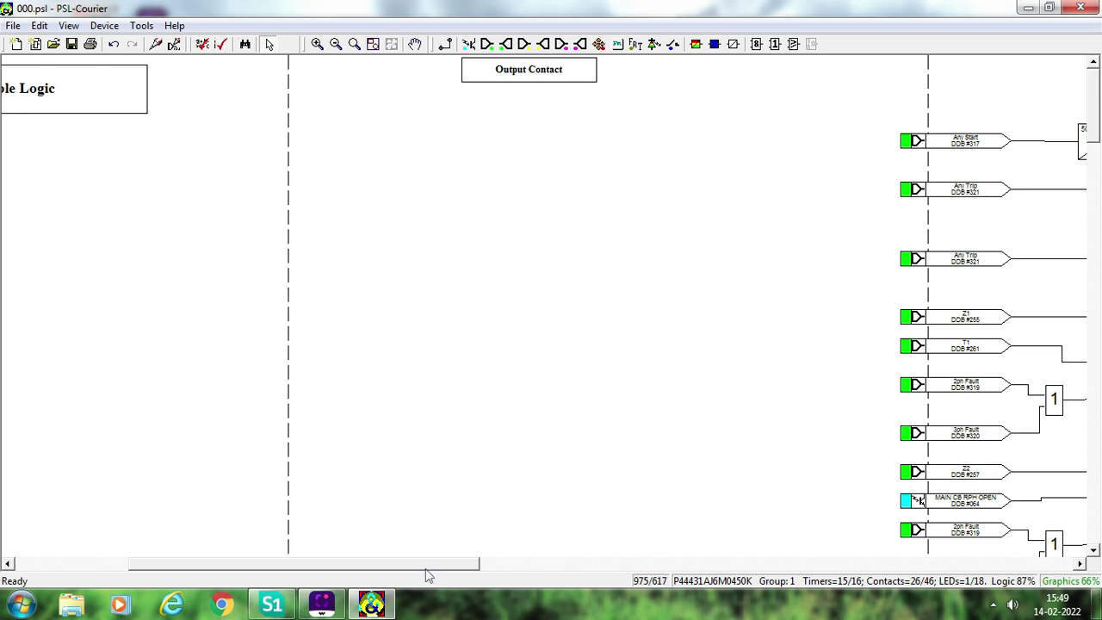
Place an opto signal below the Input-Opto Couplers heading and assign it CR RECEIVE, DDB 70
left_click_drag(428, 569, 281, 556)
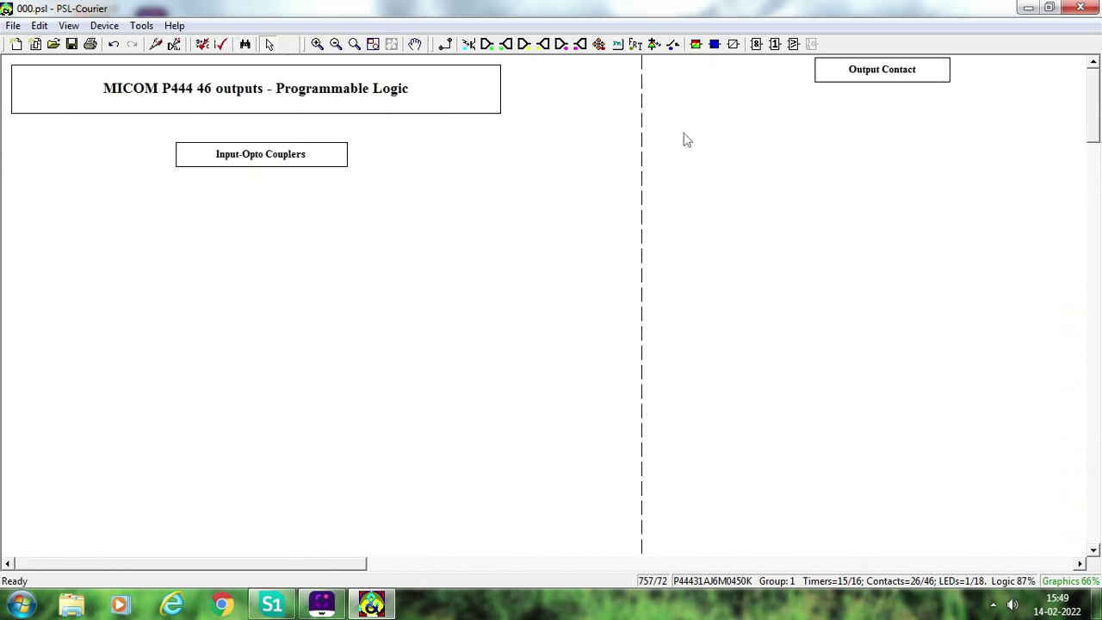
left_click(470, 47)
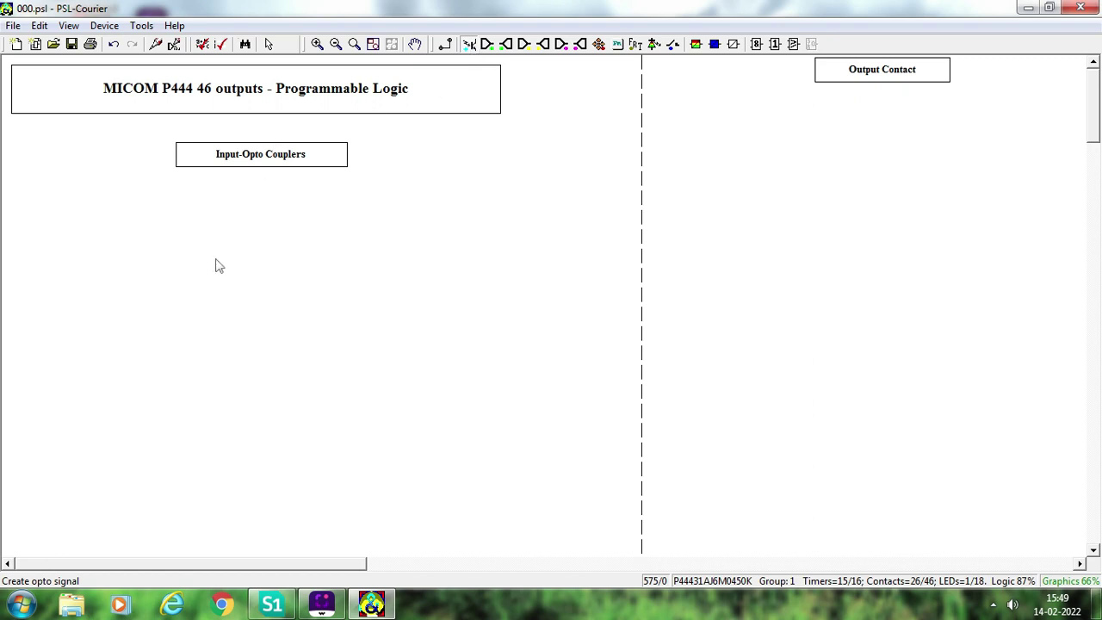
left_click(89, 214)
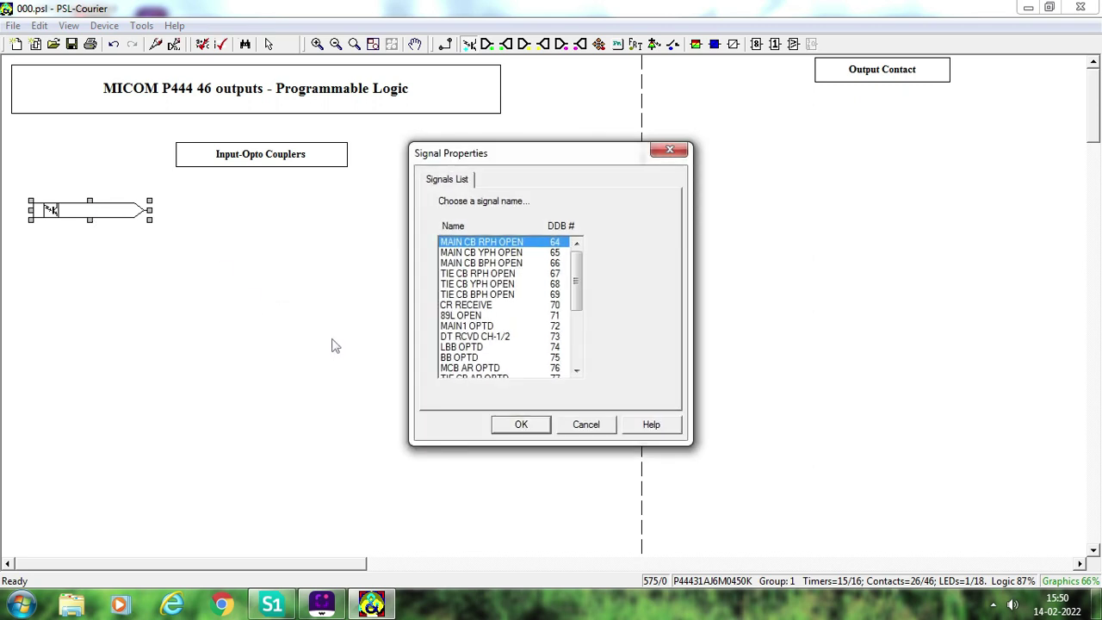
left_click(475, 306)
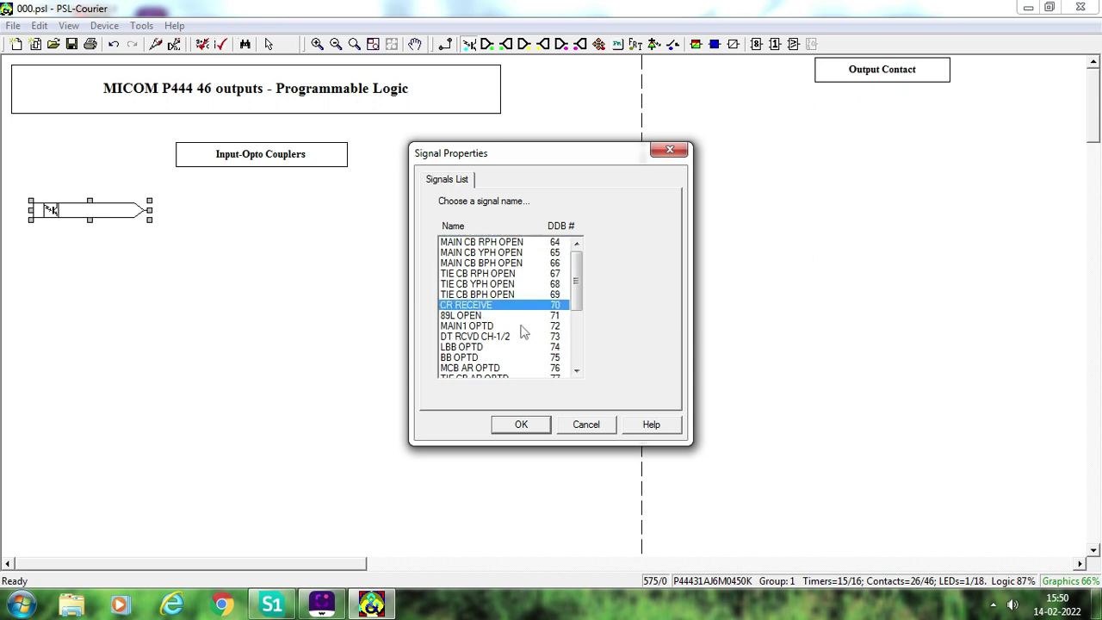
left_click(521, 427)
left_click(202, 305)
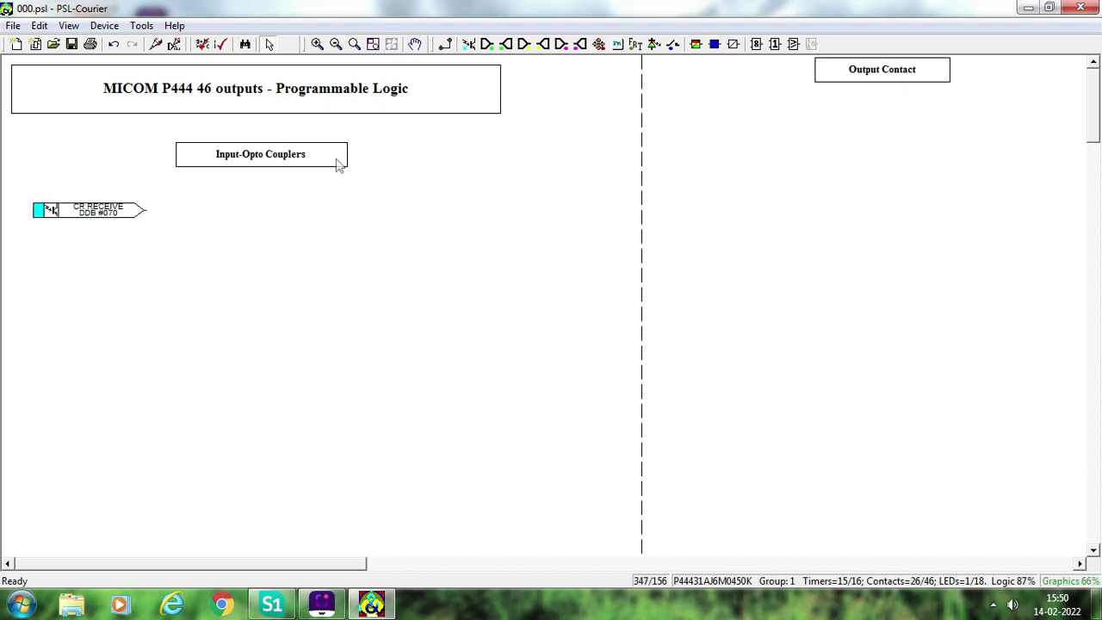
Place a DIST. Chan Recv output signal, DDB 128, beside the CR RECEIVE opto signal and link the two
left_click(507, 48)
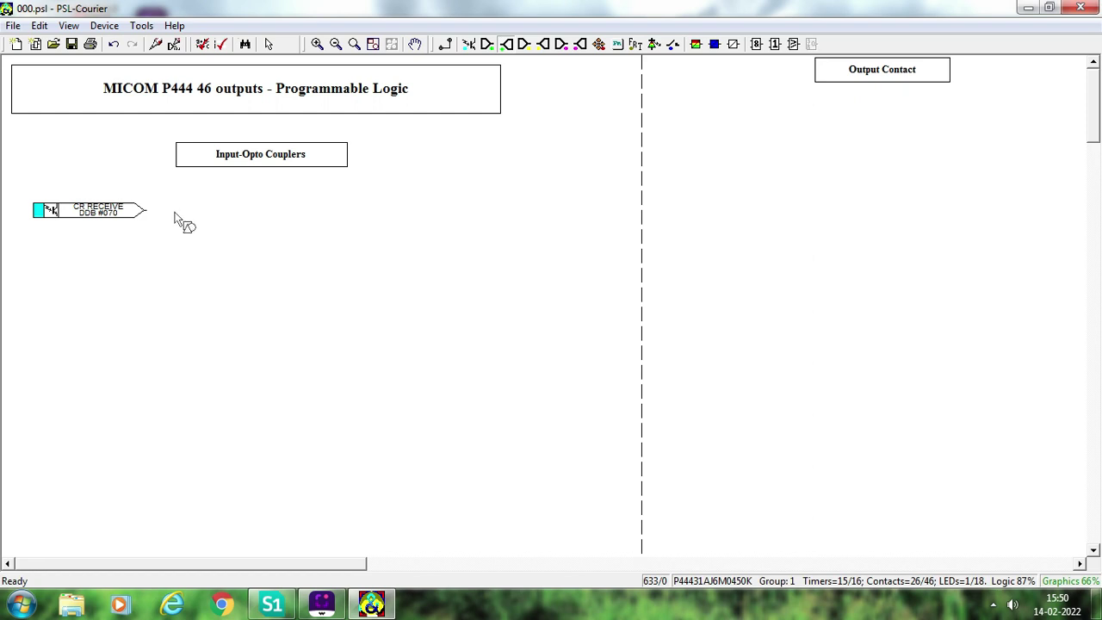
left_click(175, 220)
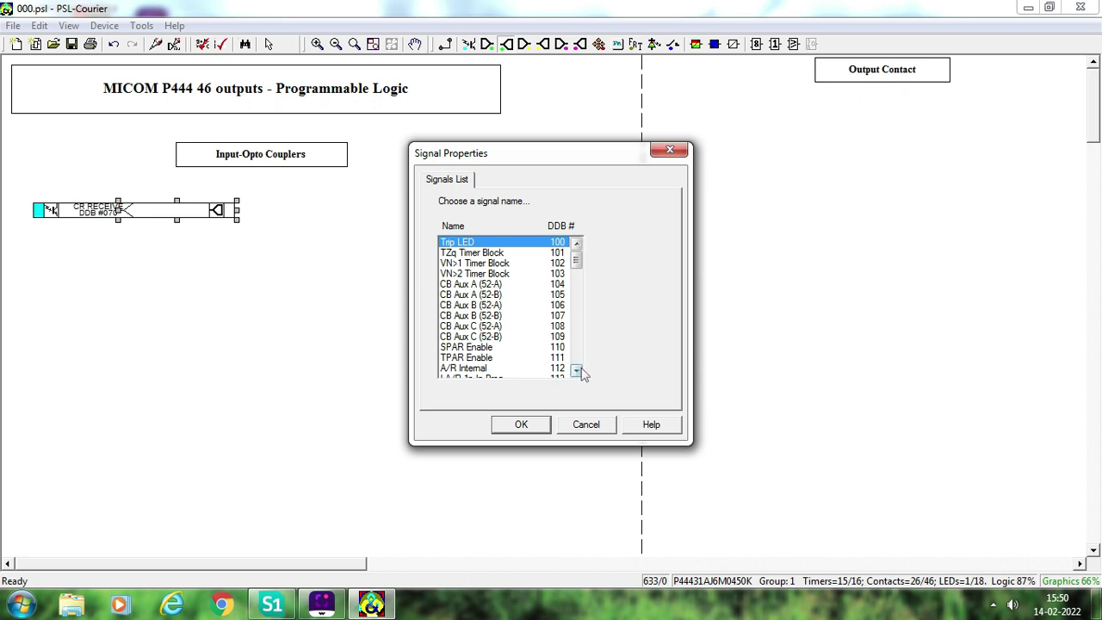
key("d")
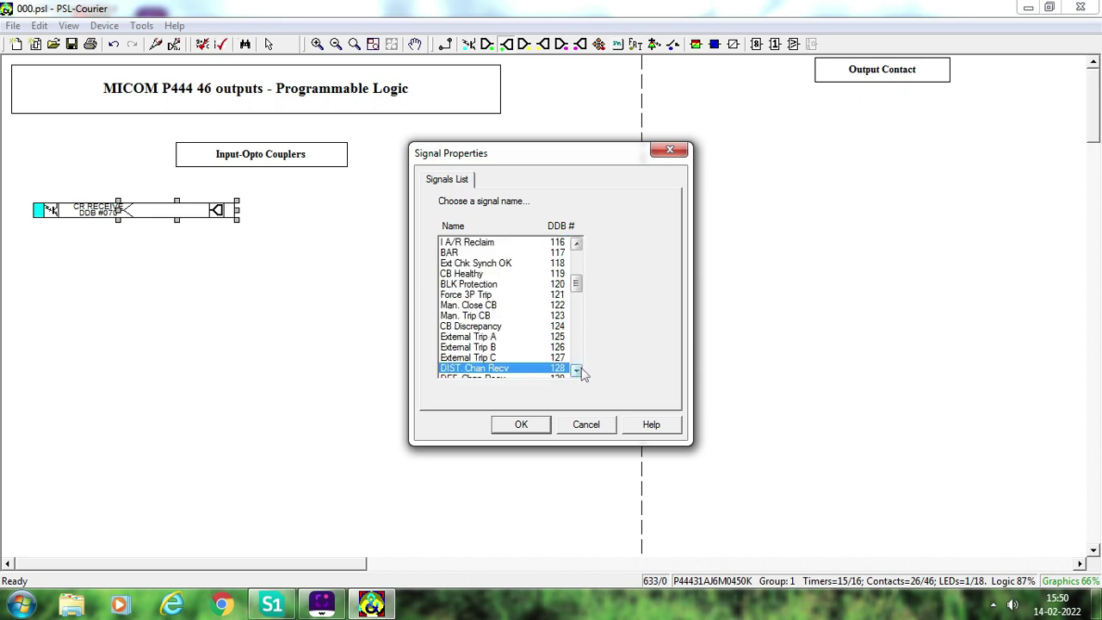
left_click(520, 424)
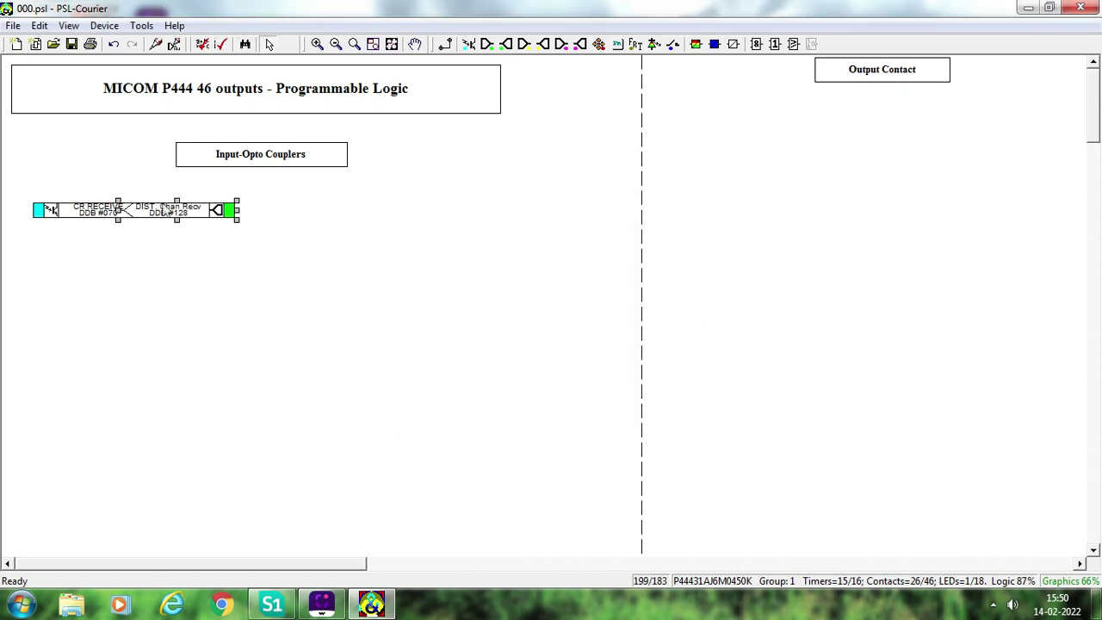
left_click_drag(162, 202, 196, 203)
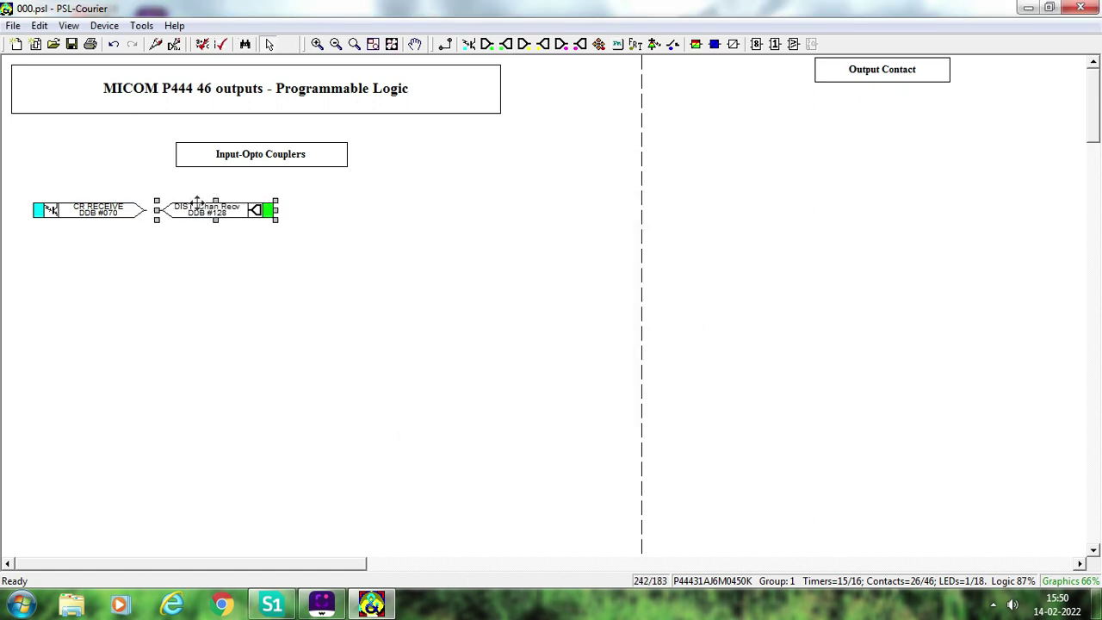
left_click(445, 44)
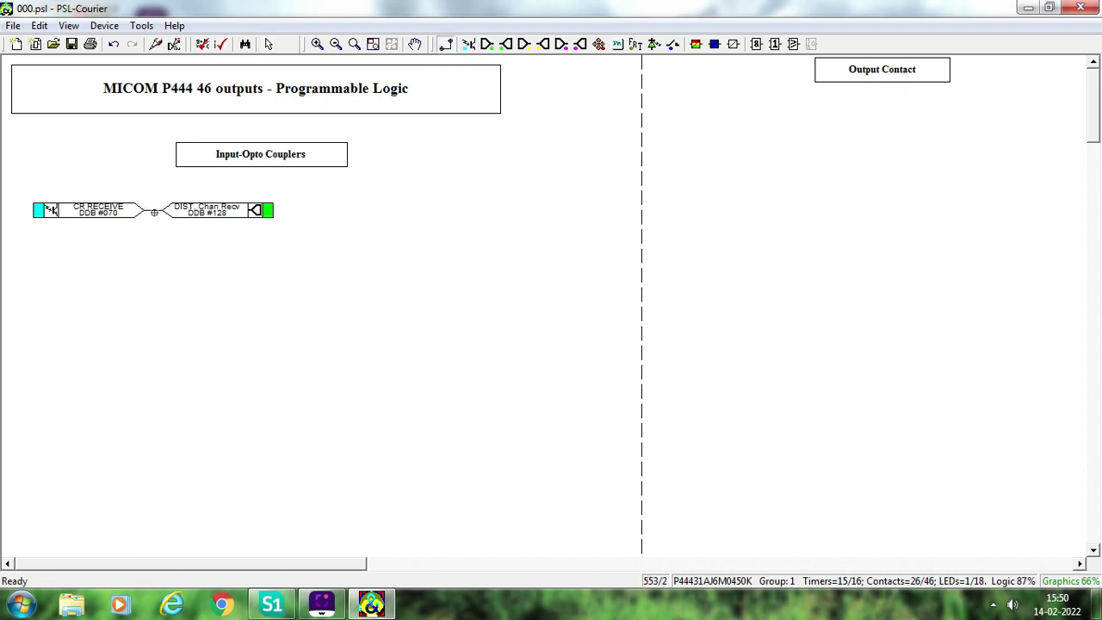
key("Escape")
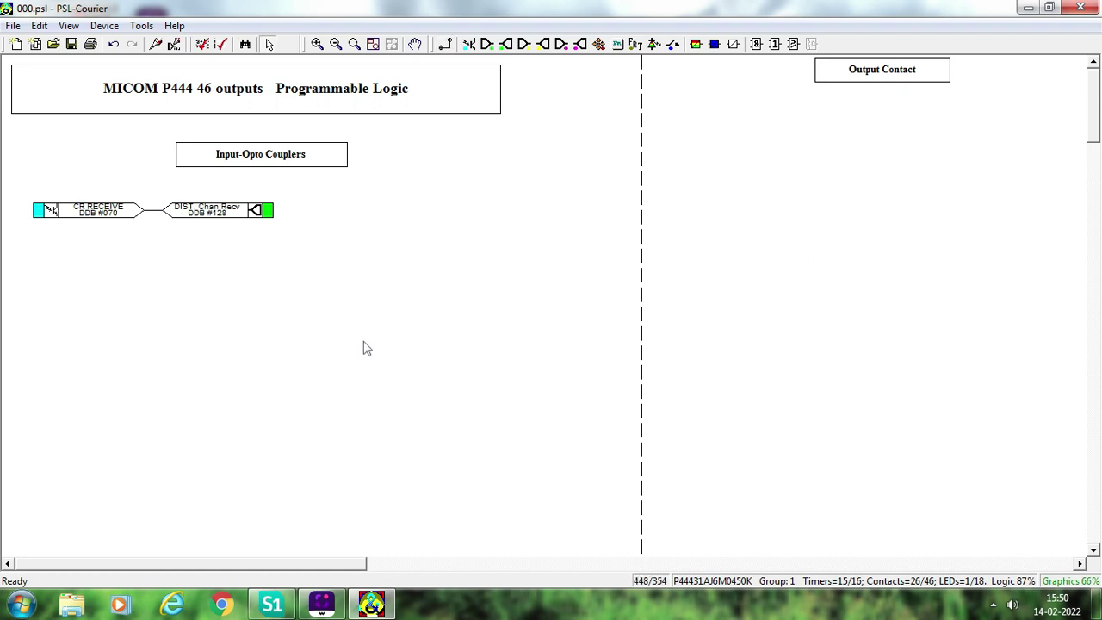
Place an opto signal below CR RECEIVE, assign it 89L OPEN, DDB 71, and align it with the signal above
left_click(469, 45)
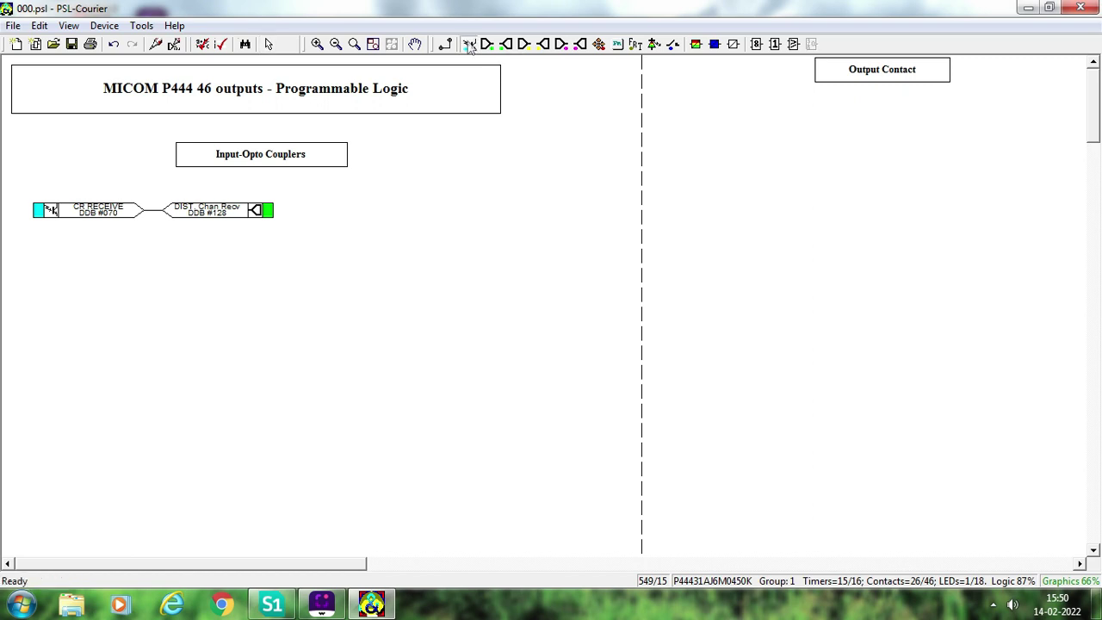
left_click(69, 258)
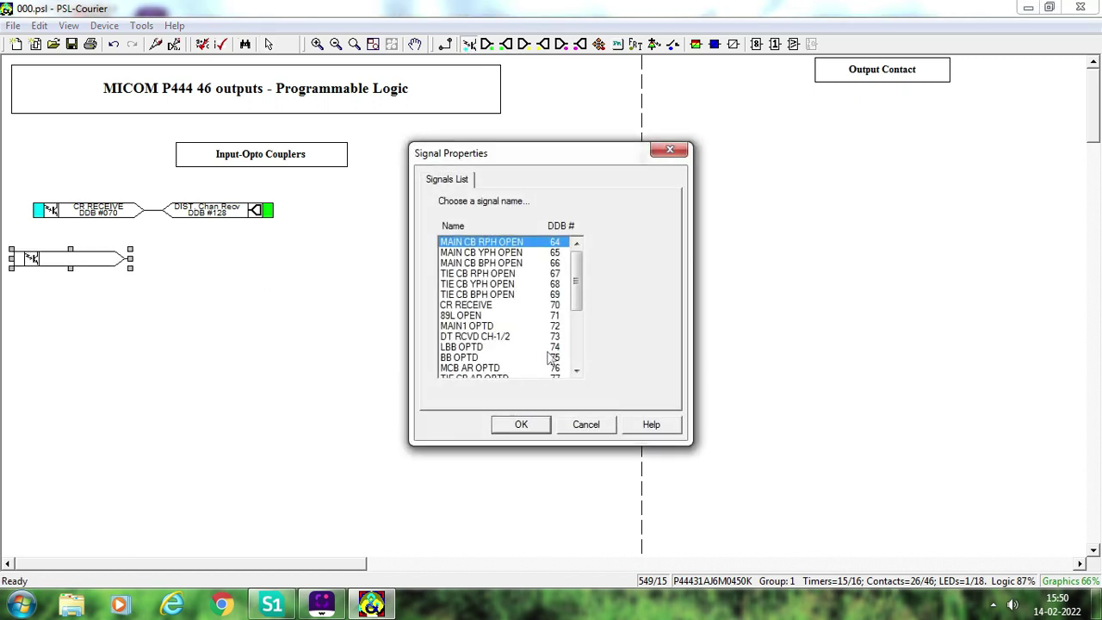
left_click(479, 316)
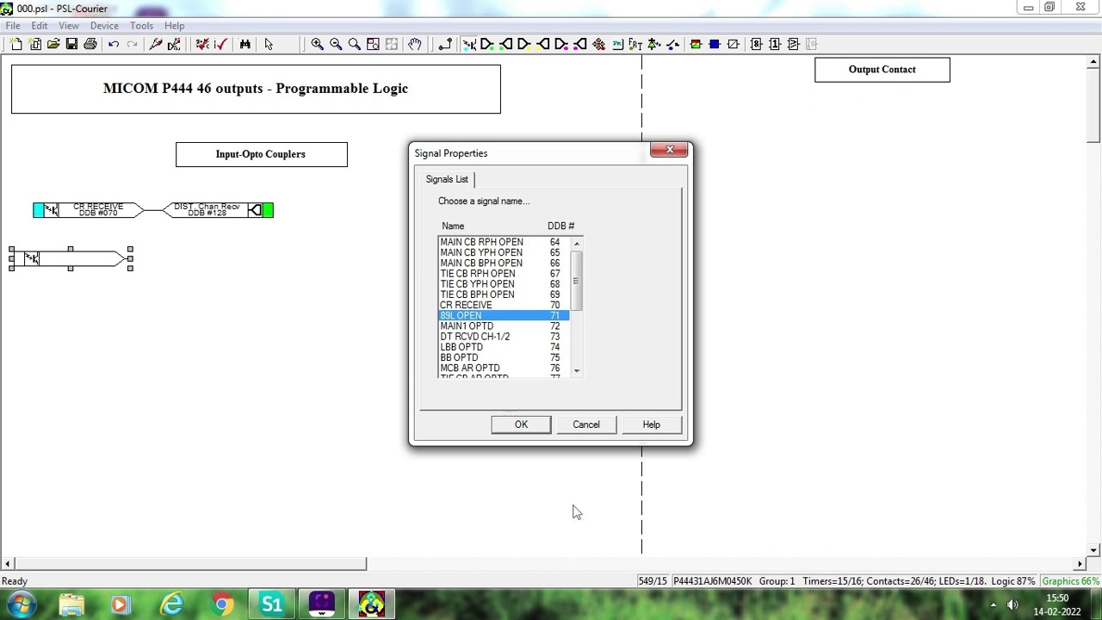
left_click(521, 425)
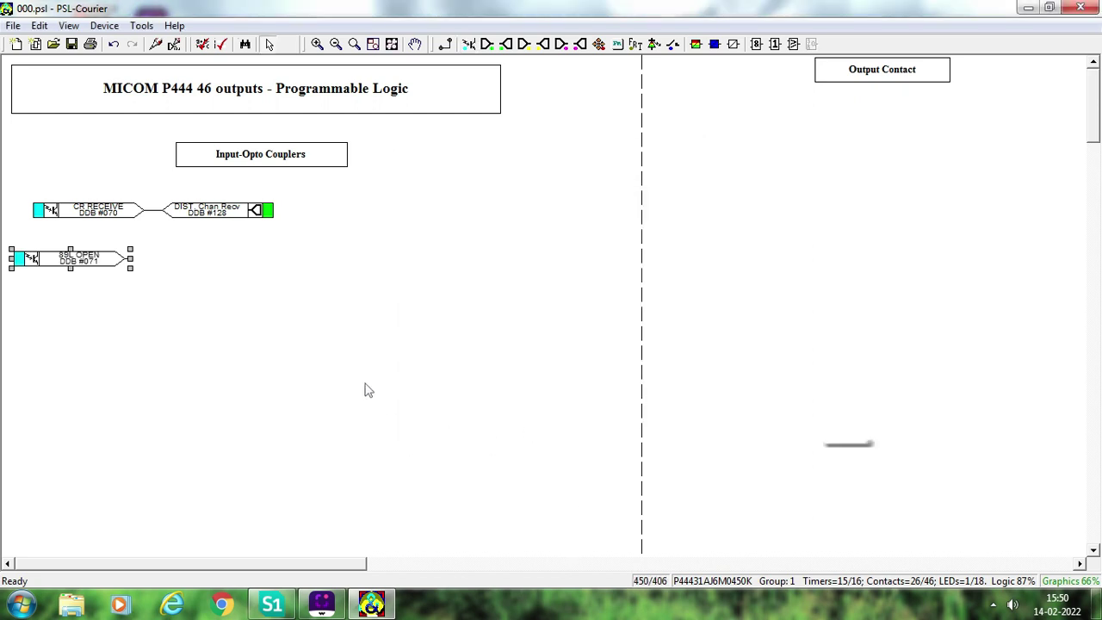
left_click_drag(91, 272, 109, 272)
left_click(135, 281)
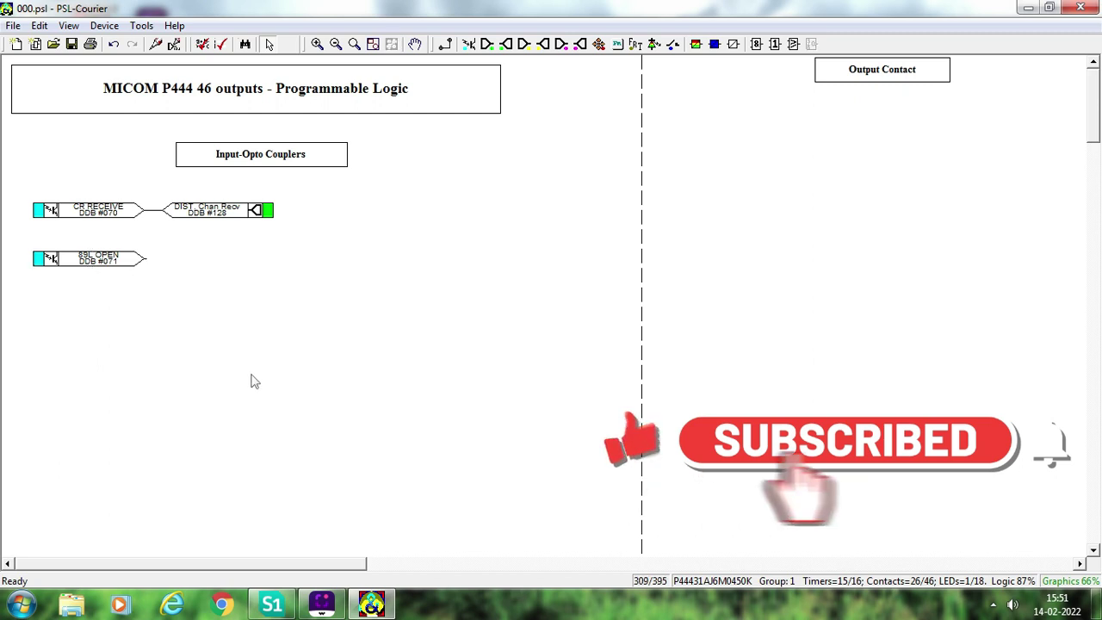
Place a Stub Bus Enable output signal, DDB 151, aligned below DIST. Chan Recv, and link 89L OPEN to it
left_click(508, 45)
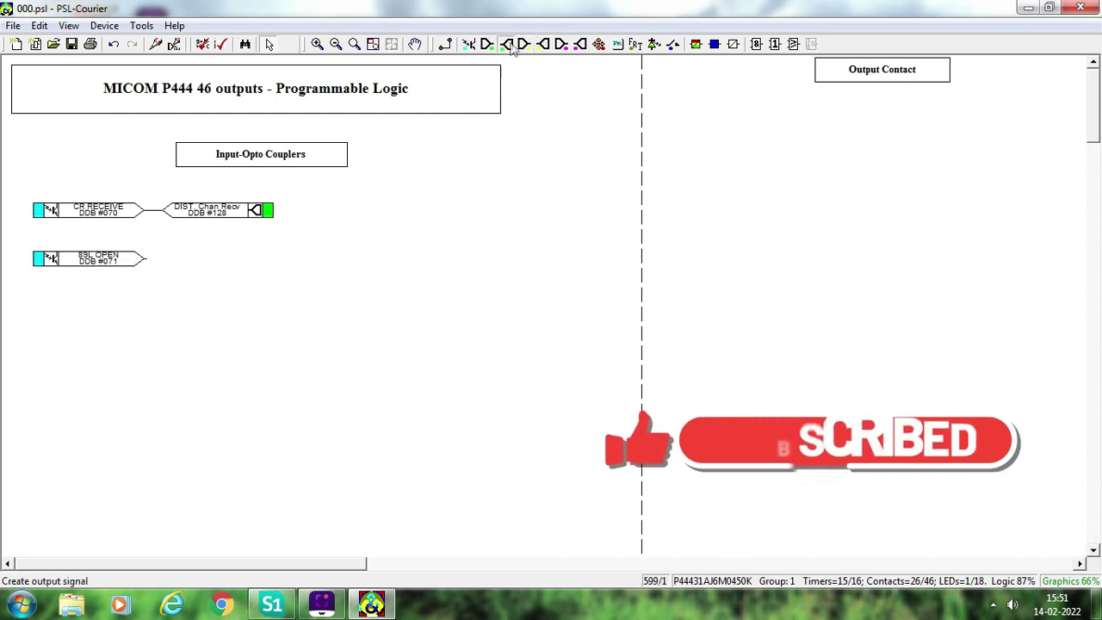
left_click(193, 263)
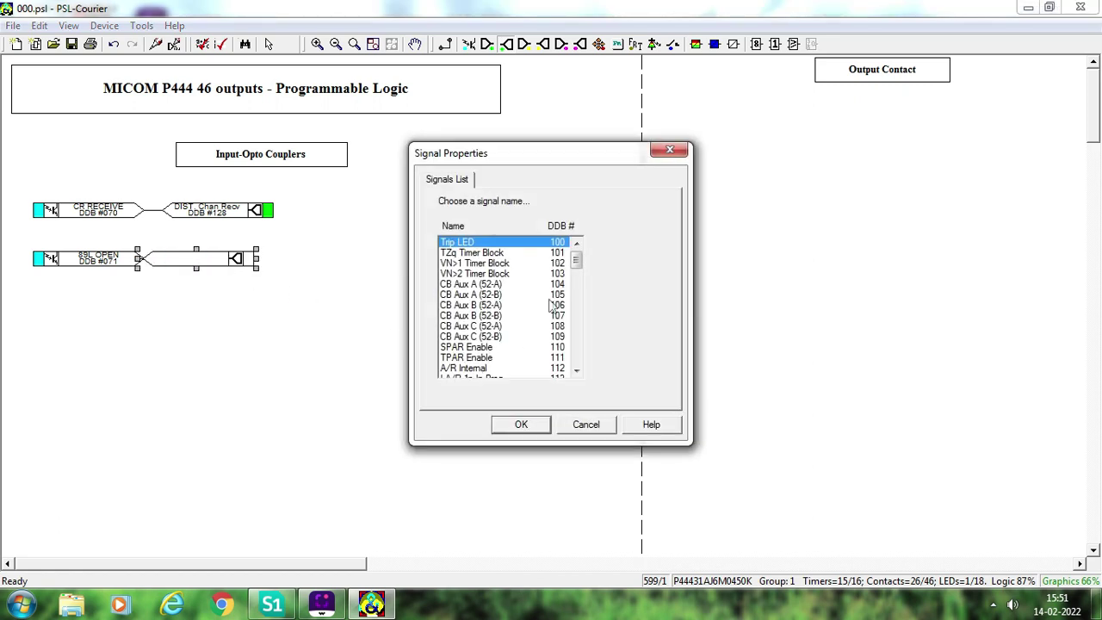
key("s")
key("s")
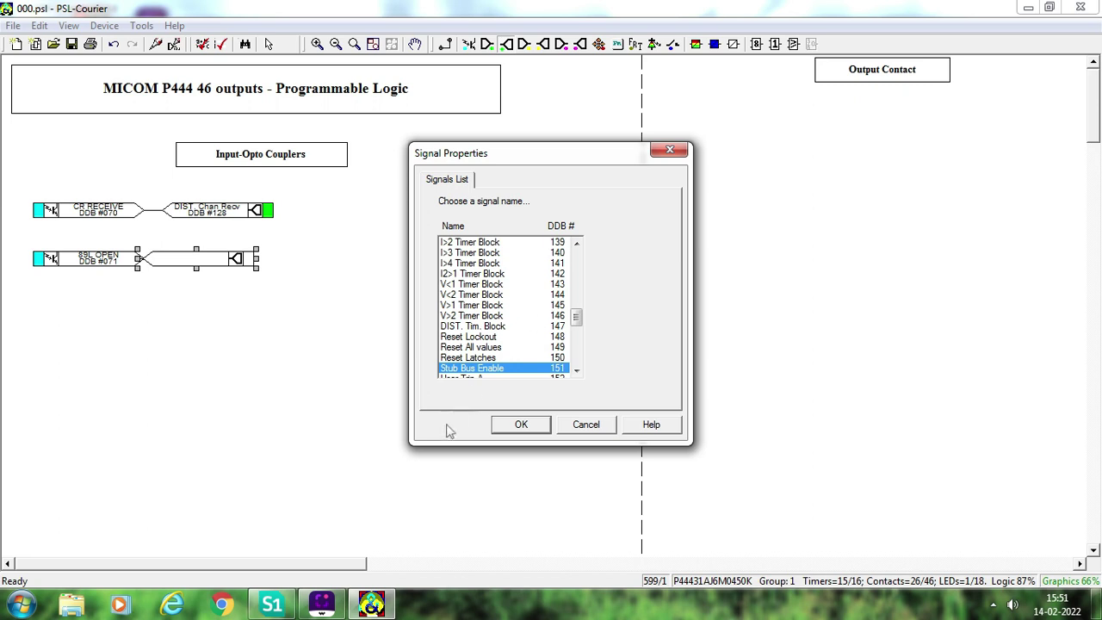
left_click(522, 426)
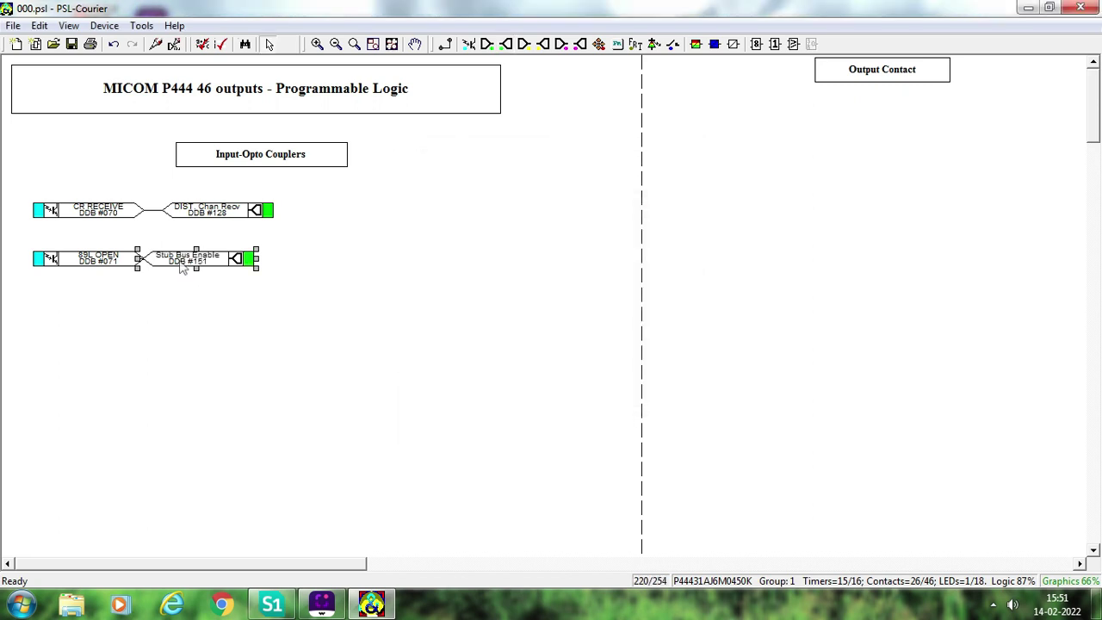
left_click_drag(178, 261, 196, 259)
left_click(273, 401)
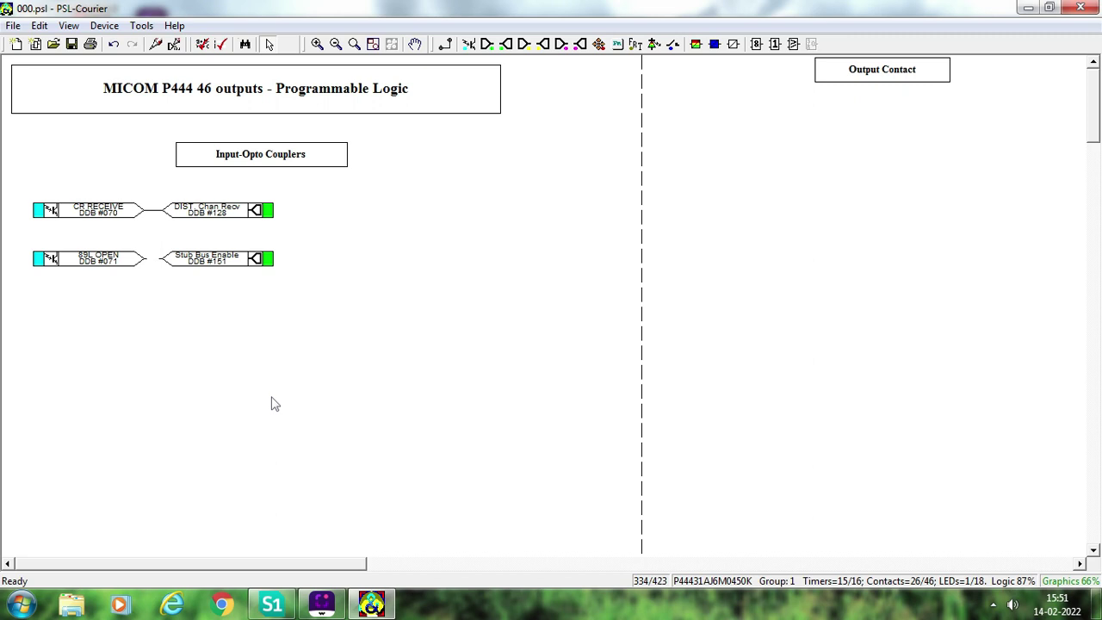
left_click(446, 47)
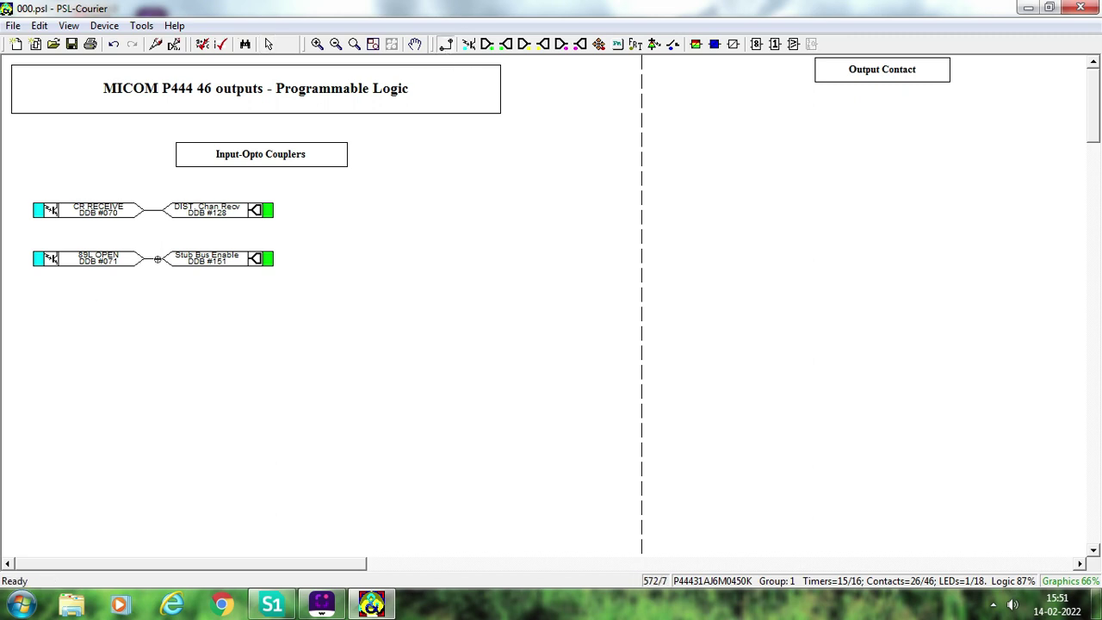
key("Escape")
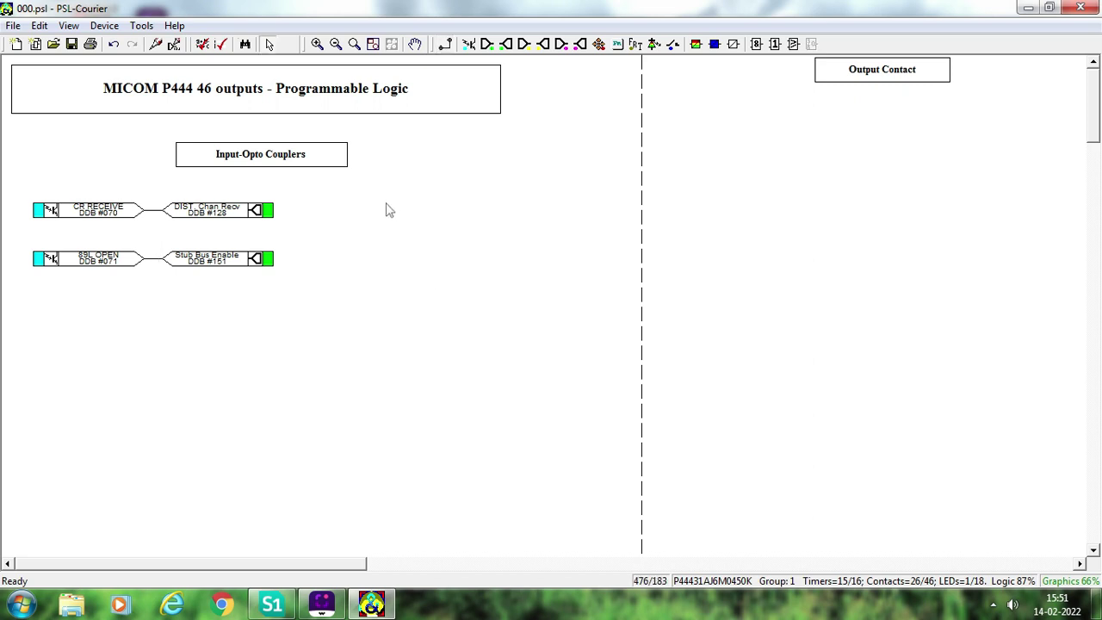
Place three opto signals below 89L OPEN: MAIN CB RPH OPEN (DDB 64), MAIN CB YPH OPEN (DDB 65) and MAIN CB BPH OPEN (DDB 66)
left_click(468, 46)
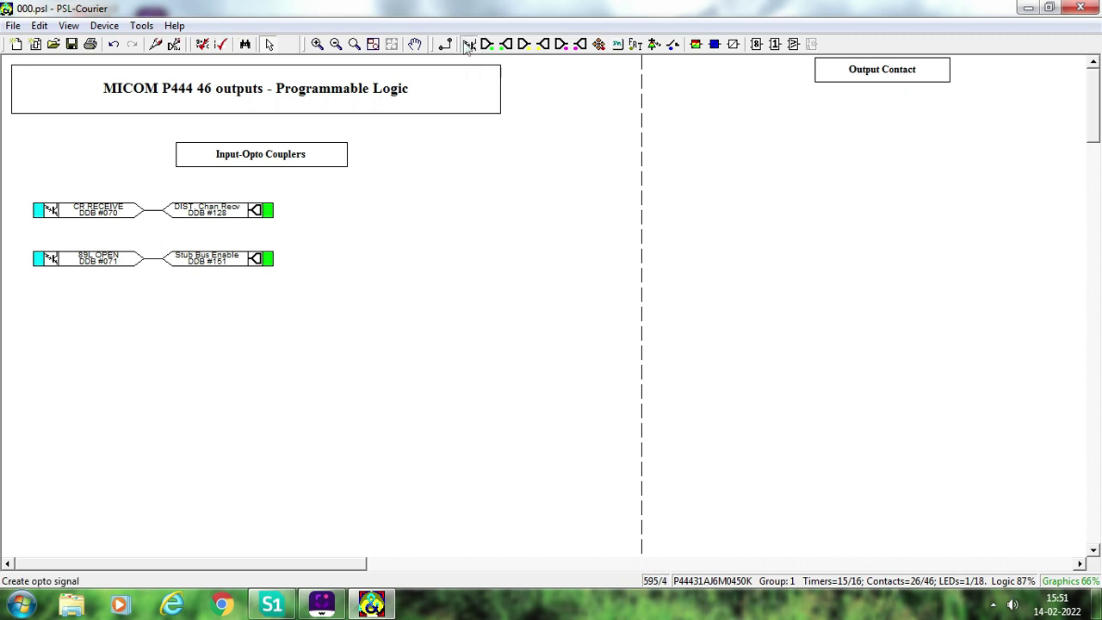
left_click(77, 313)
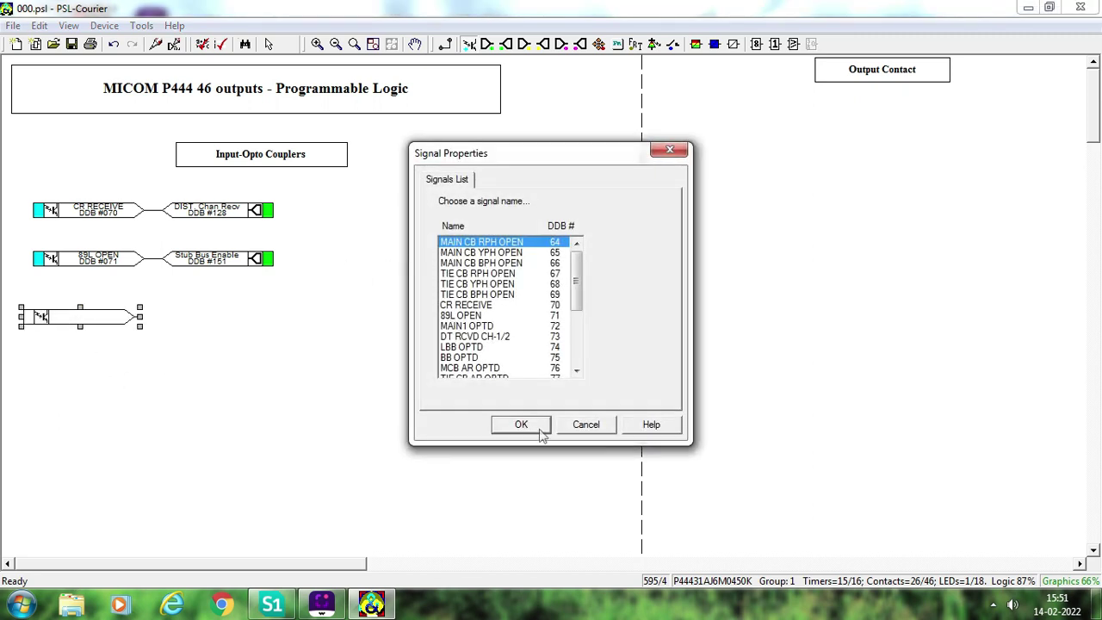
left_click(521, 425)
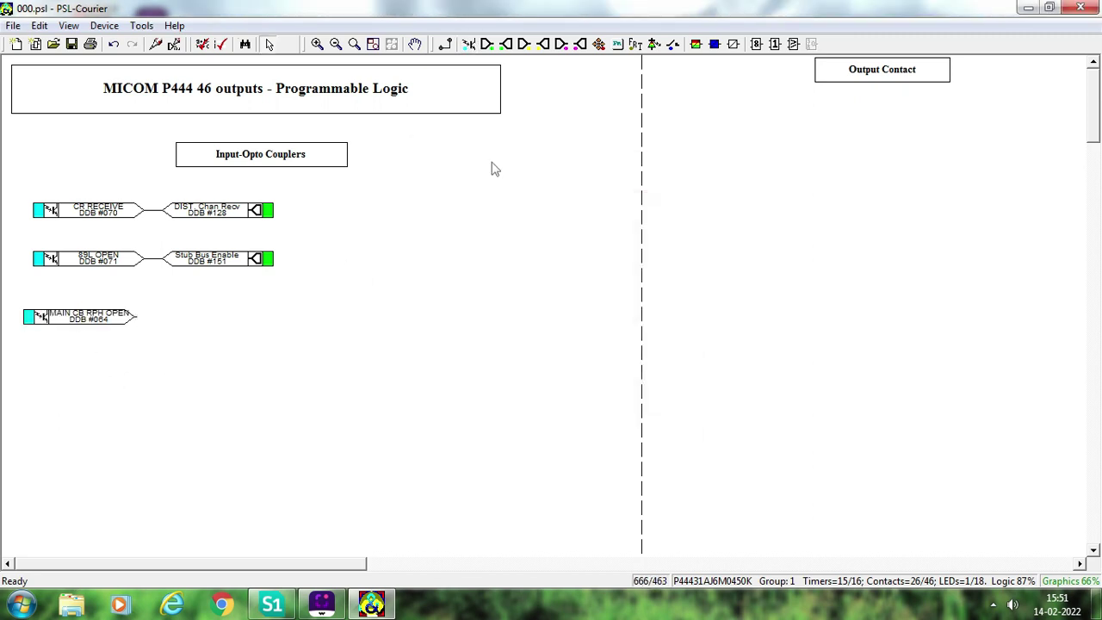
left_click(470, 45)
left_click(91, 348)
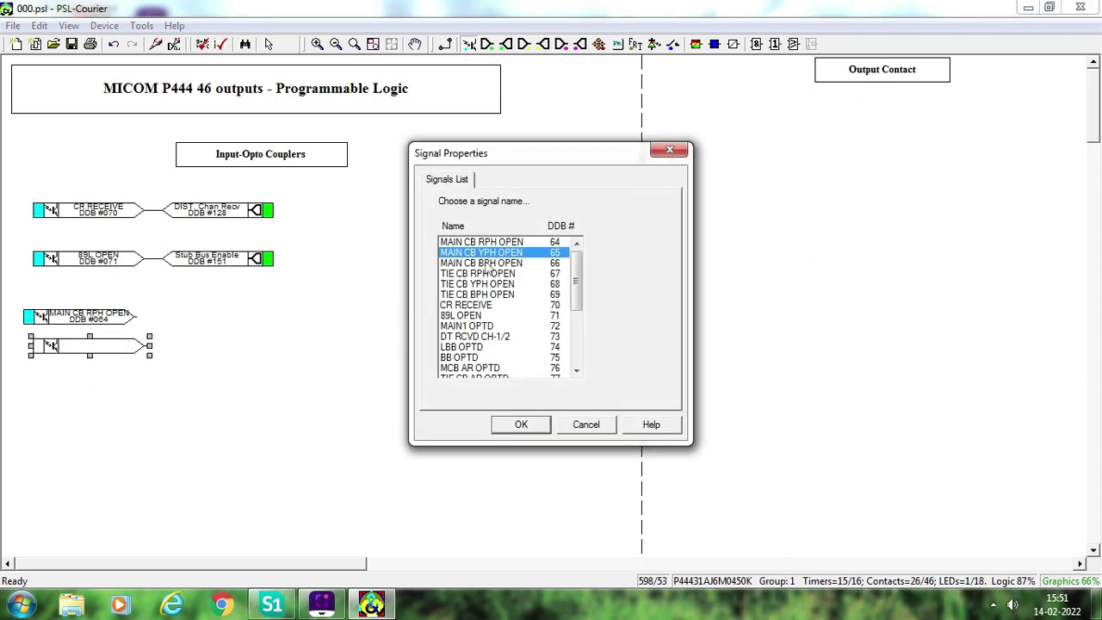
left_click(521, 425)
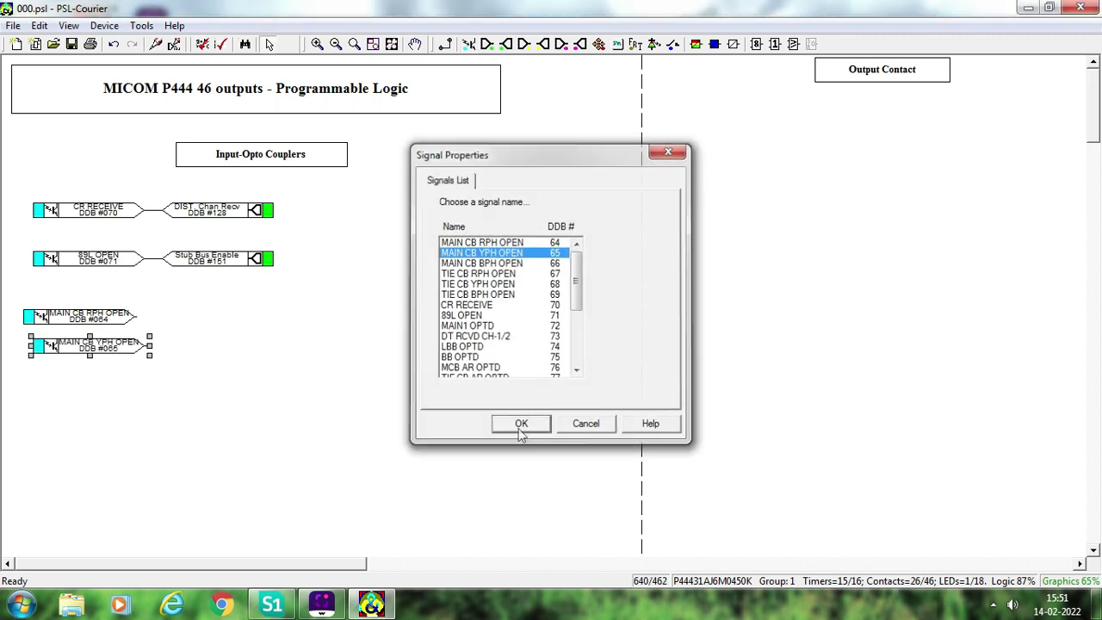
left_click(469, 44)
left_click(89, 388)
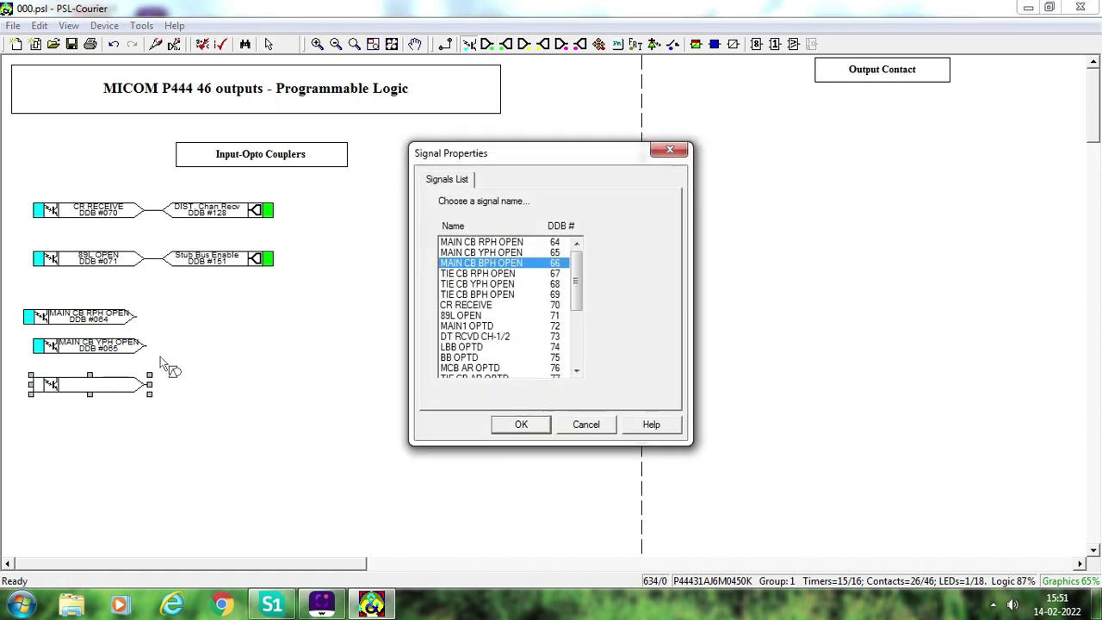
left_click(521, 425)
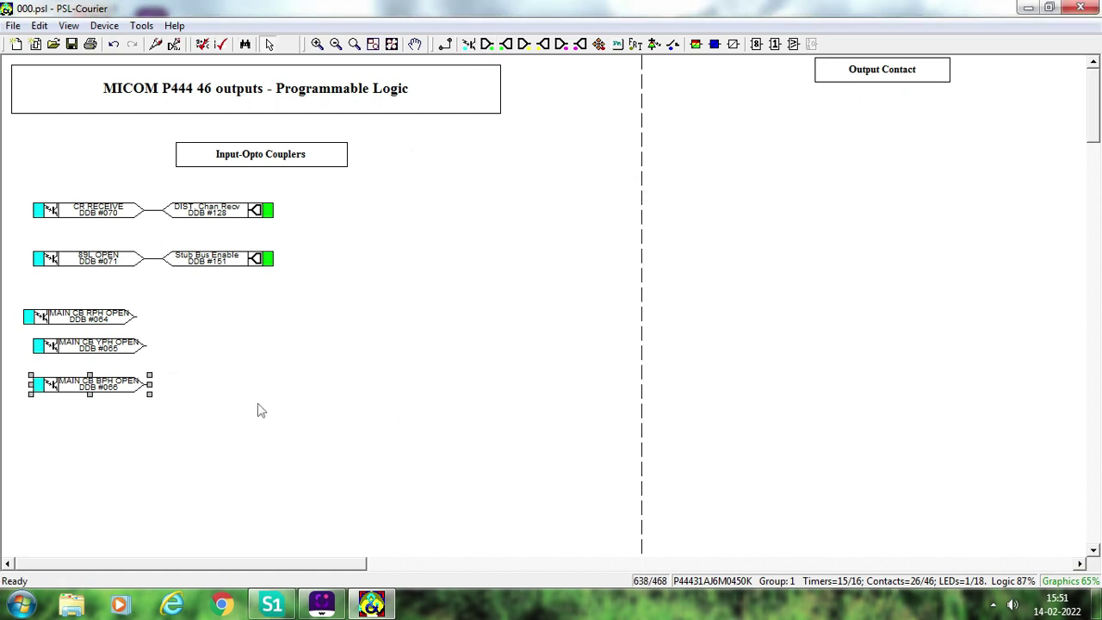
Align MAIN CB RPH OPEN with the opto column and move MAIN CB BPH OPEN up for even spacing
left_click(97, 326)
left_click_drag(97, 326, 111, 326)
left_click(157, 432)
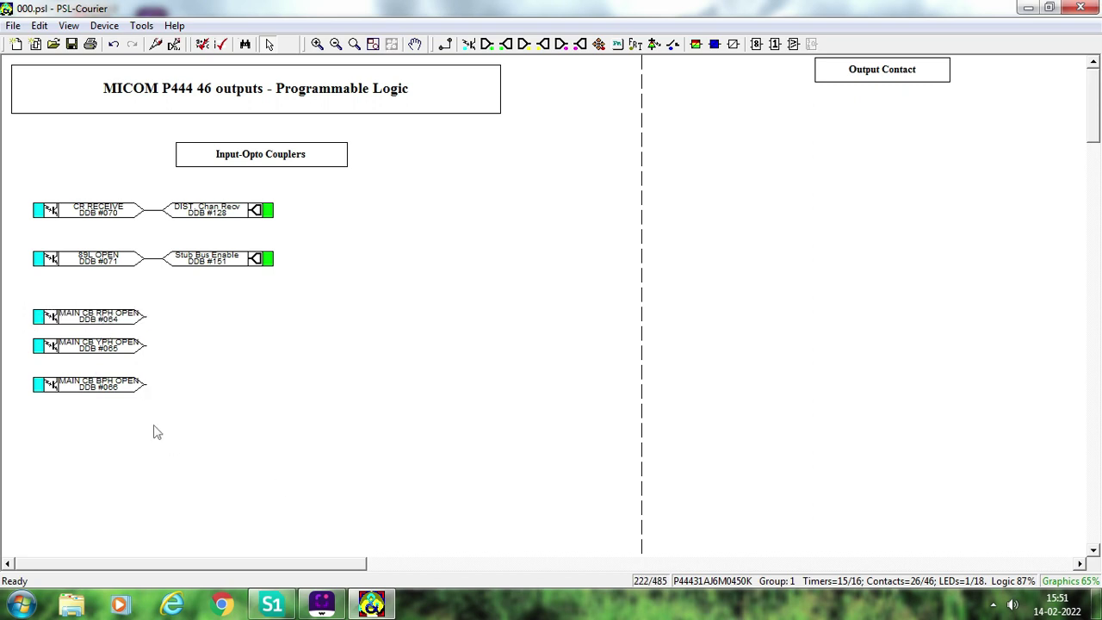
left_click(118, 379)
left_click_drag(118, 379, 118, 368)
left_click(381, 448)
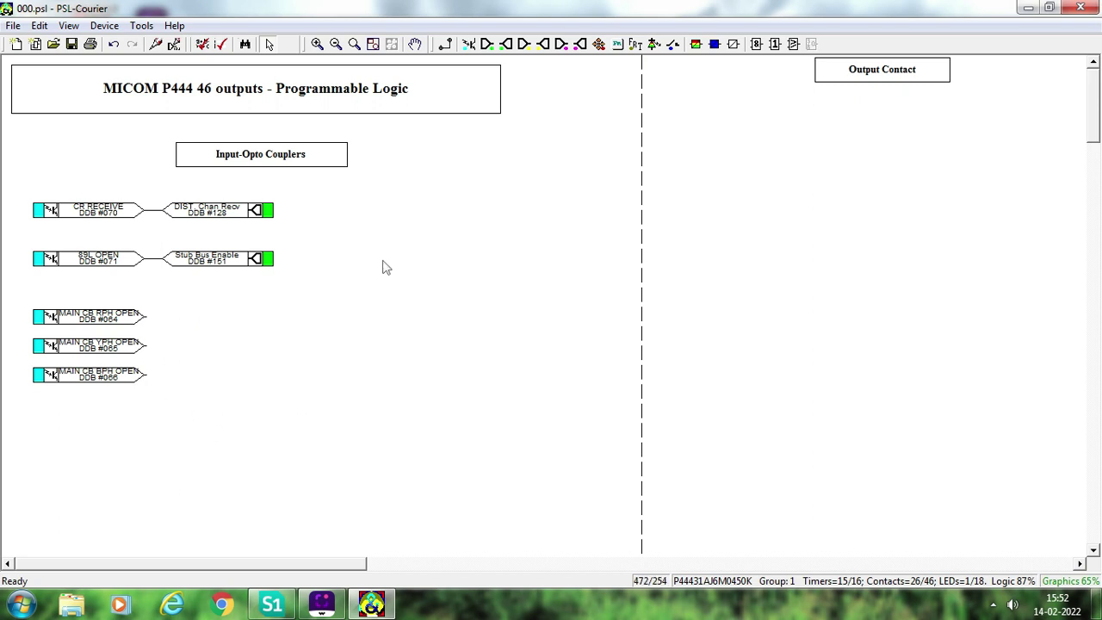
Place an OR gate beside the three MAIN CB opto signals and link each of them to its inputs
left_click(774, 45)
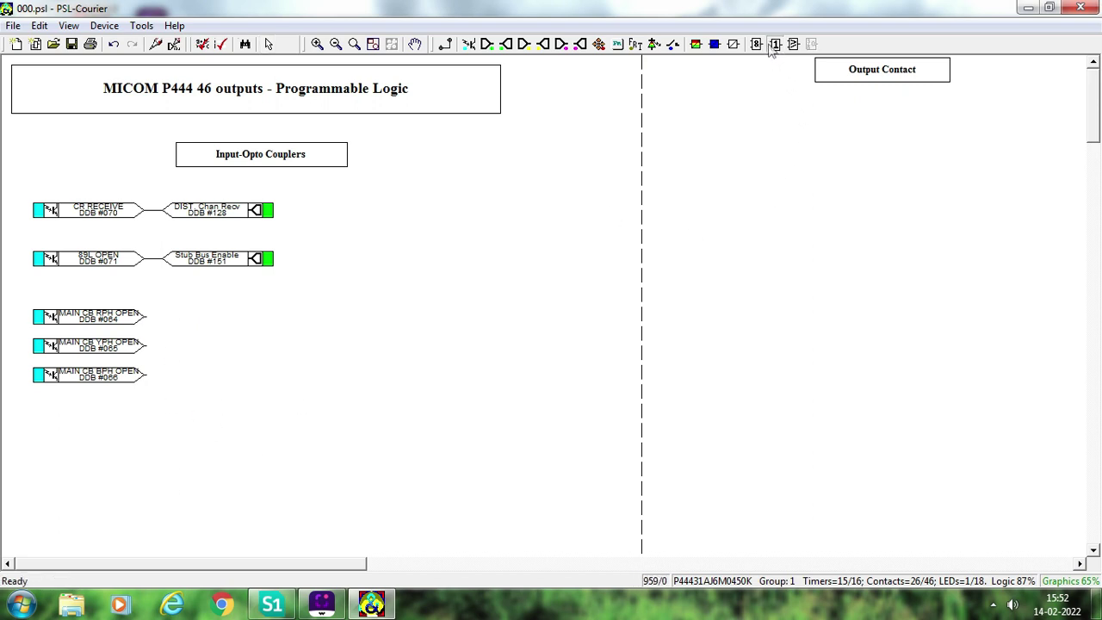
left_click(216, 343)
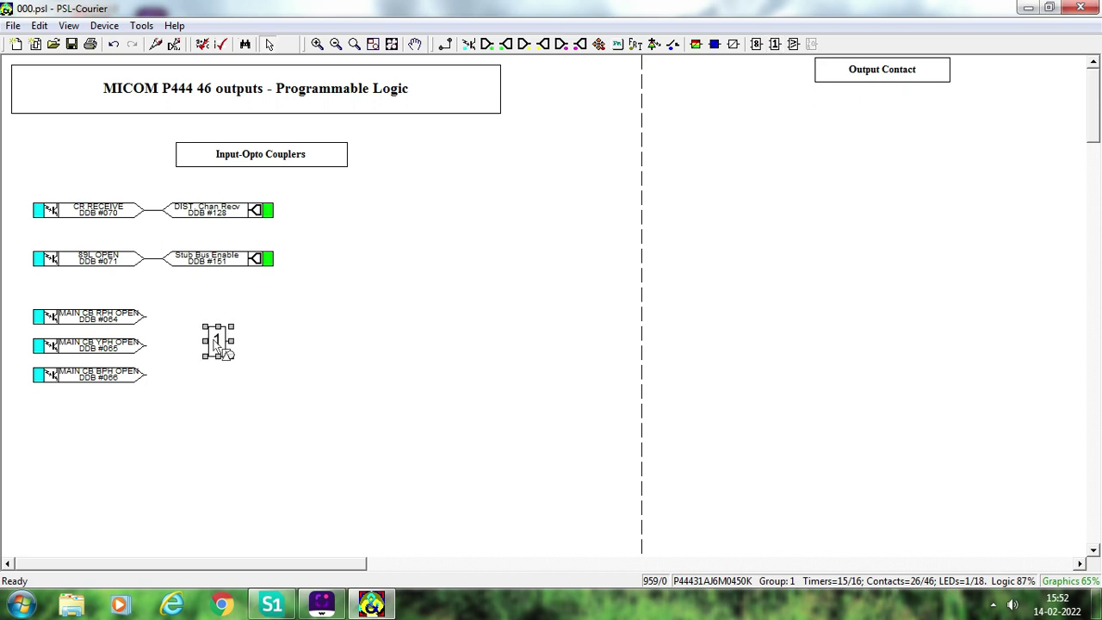
left_click(446, 44)
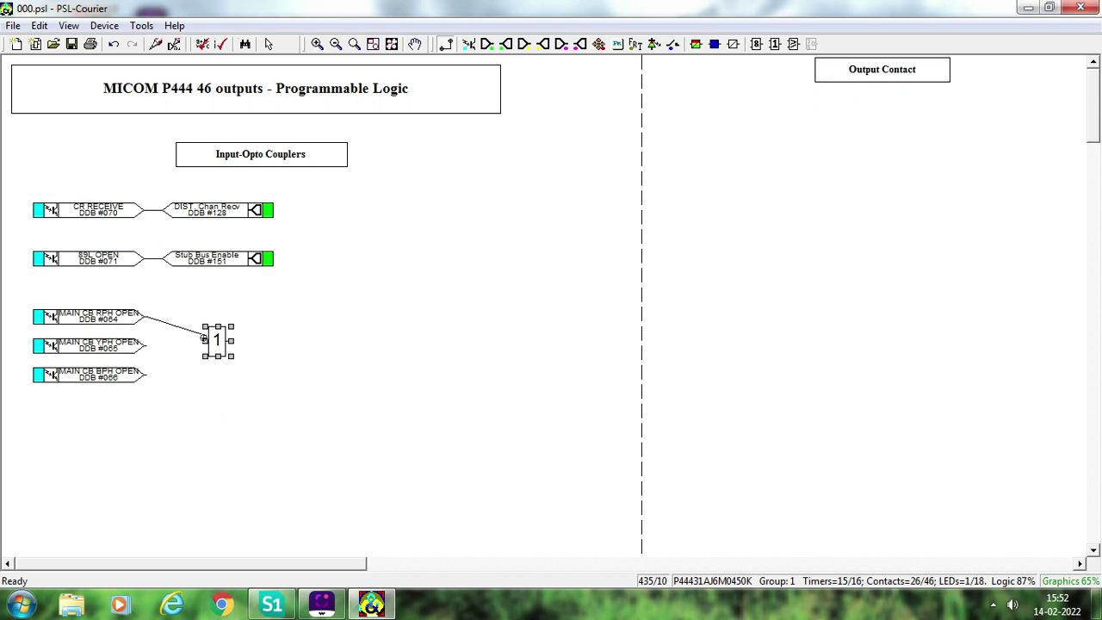
left_click(204, 338)
left_click(201, 351)
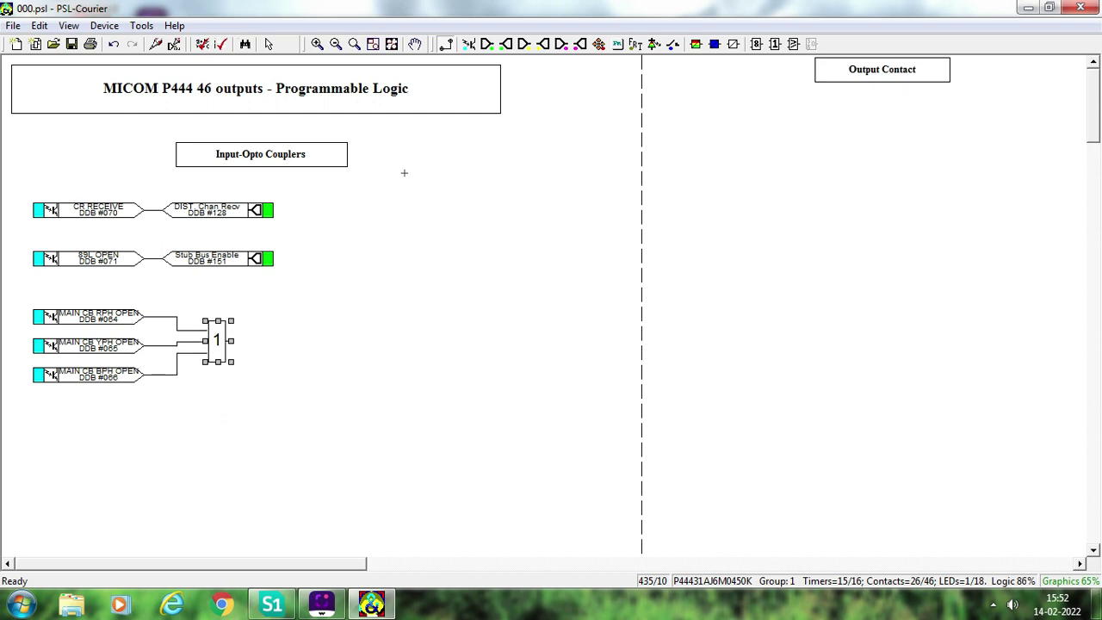
key("Escape")
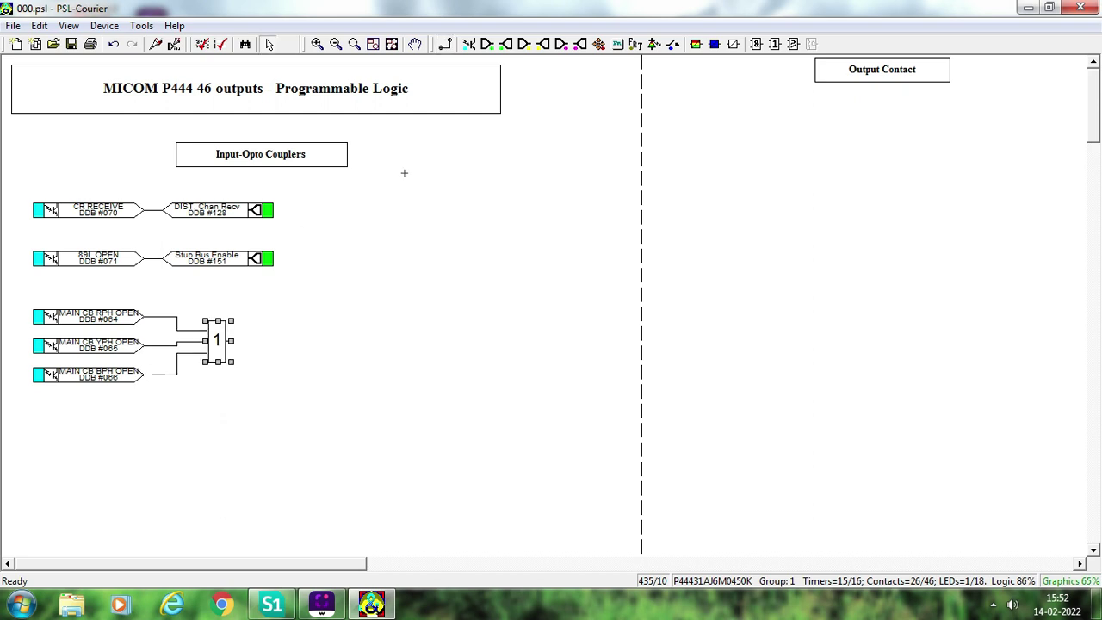
Place a BAR output signal, DDB 117, beside the OR gate and shift it slightly away from the gate
left_click(502, 46)
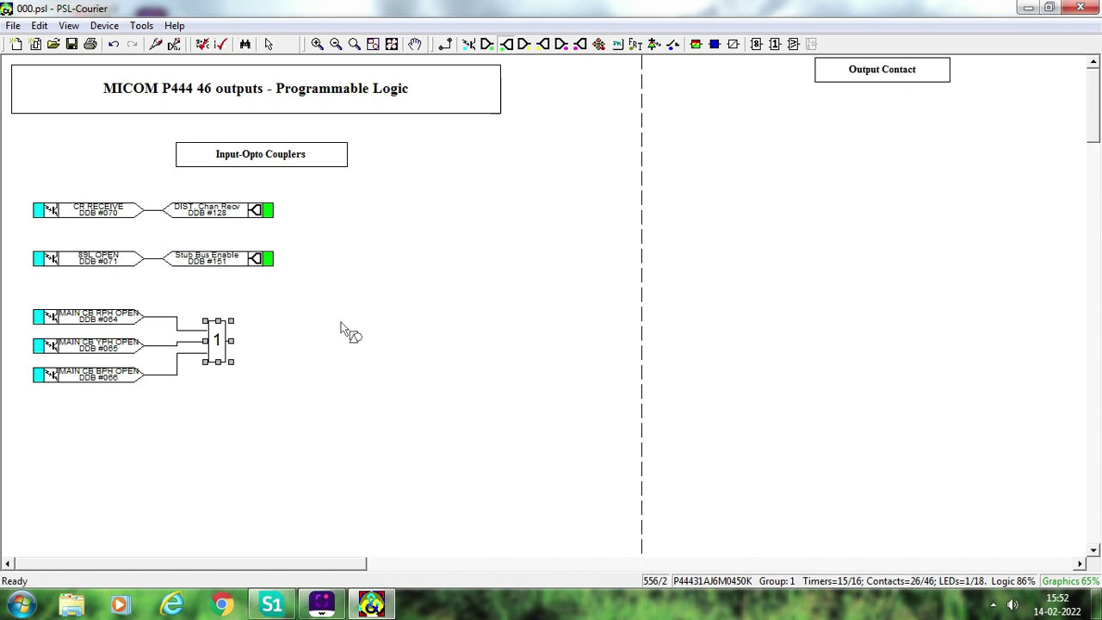
left_click(292, 346)
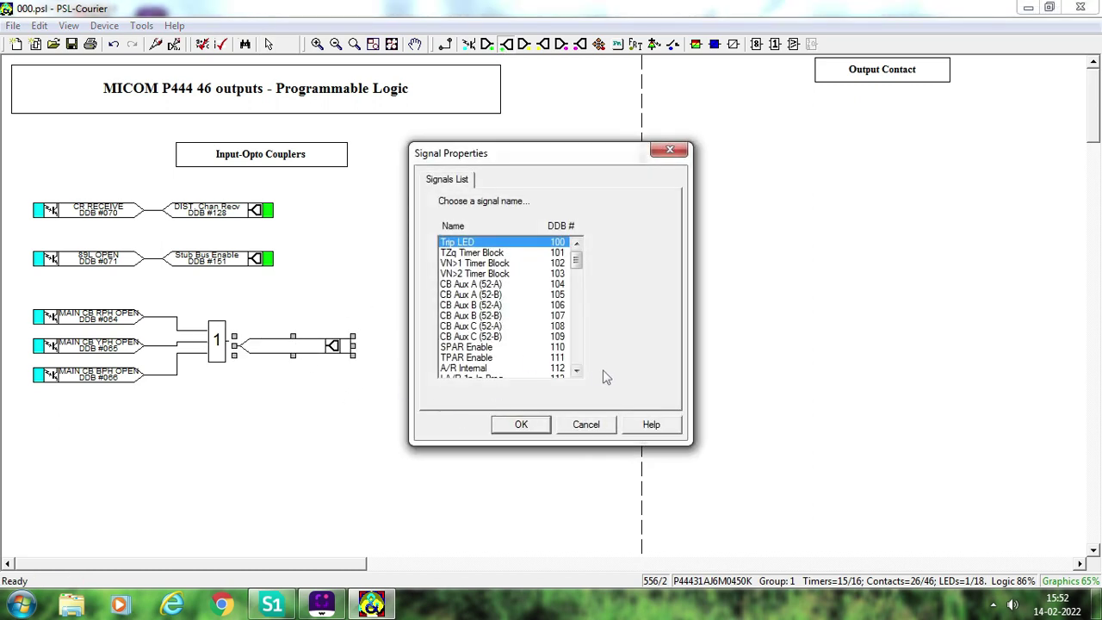
left_click_drag(577, 261, 578, 274)
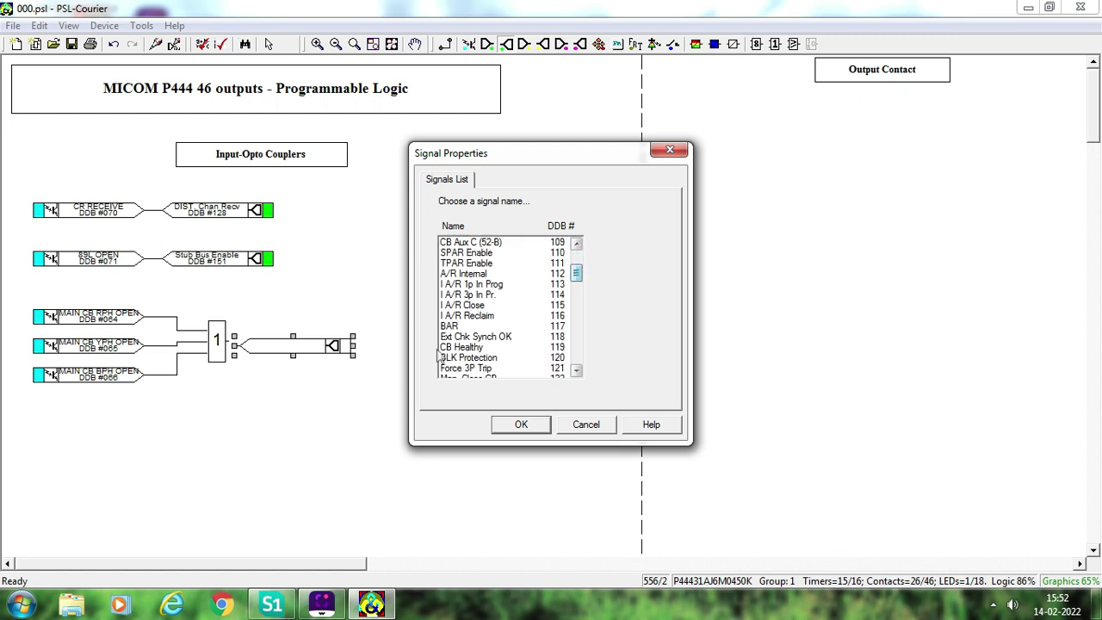
left_click(448, 327)
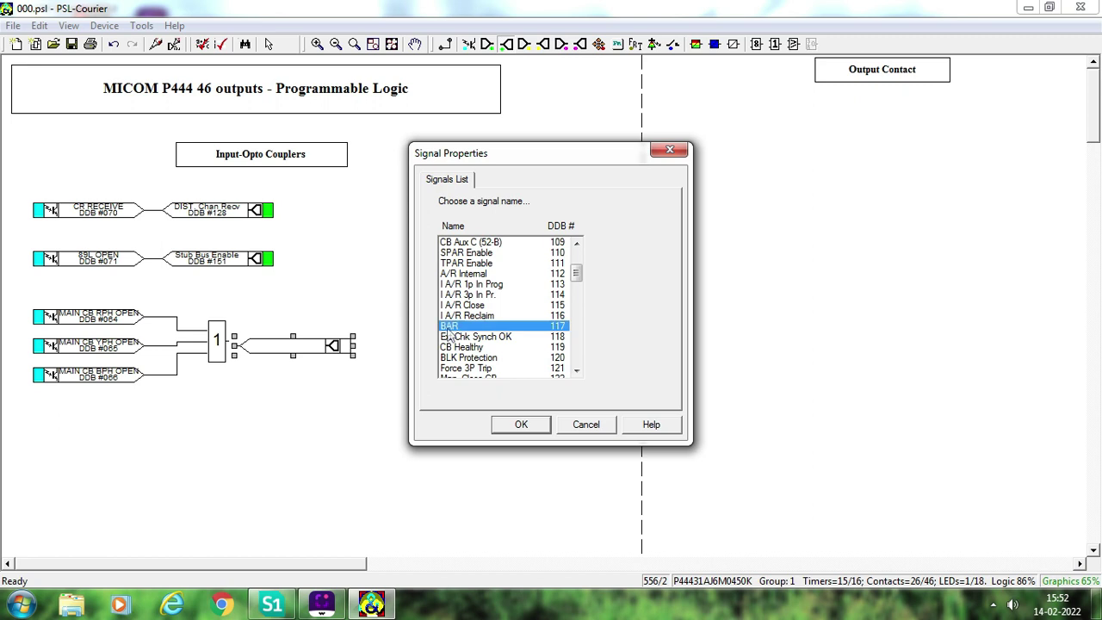
left_click(521, 426)
left_click_drag(307, 346, 312, 345)
left_click(370, 465)
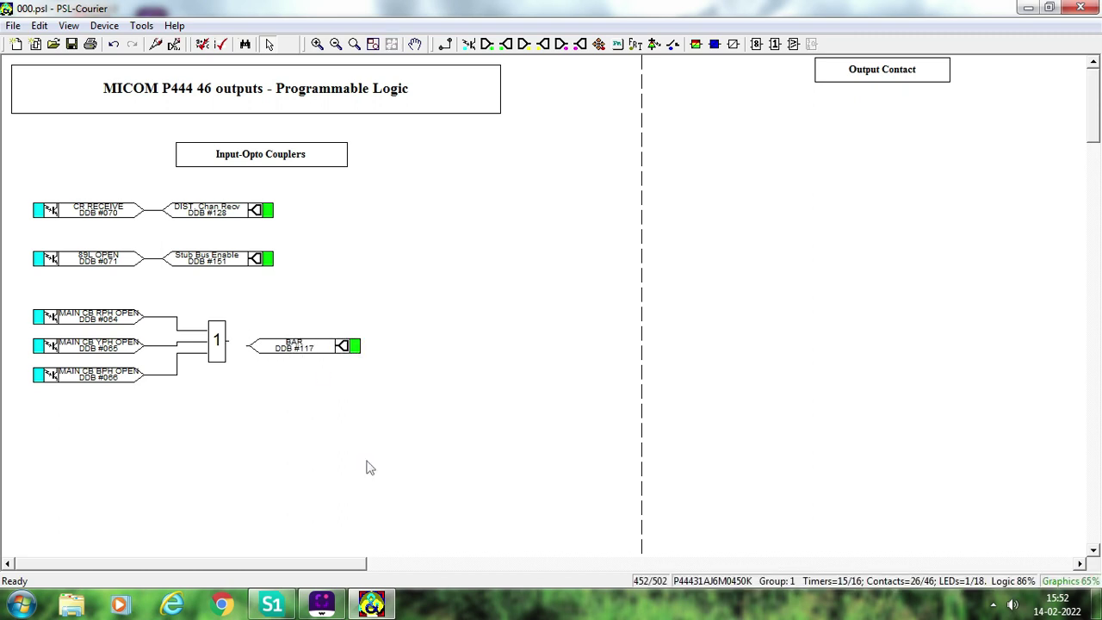
Link the OR gate's output to the BAR signal and move BAR up so the link runs straight
left_click(447, 45)
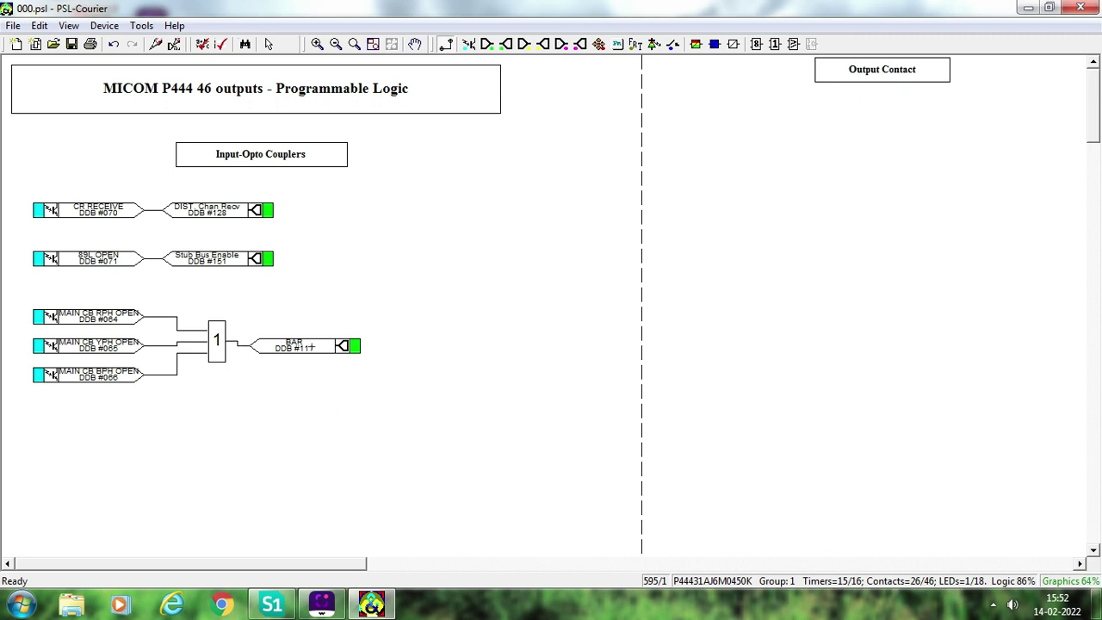
key("Escape")
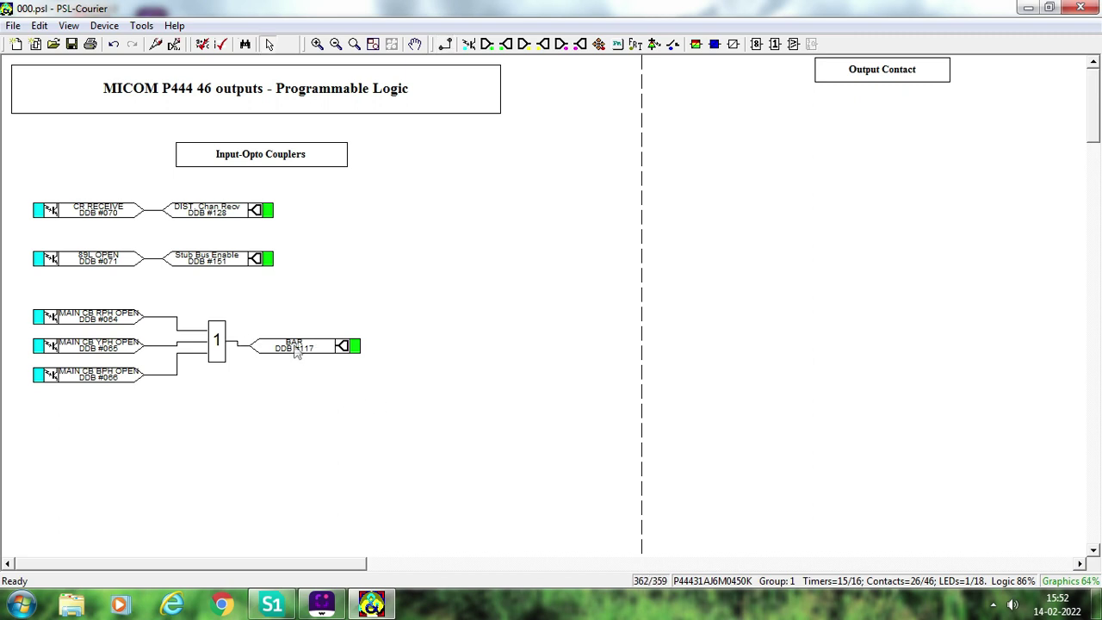
left_click(295, 350)
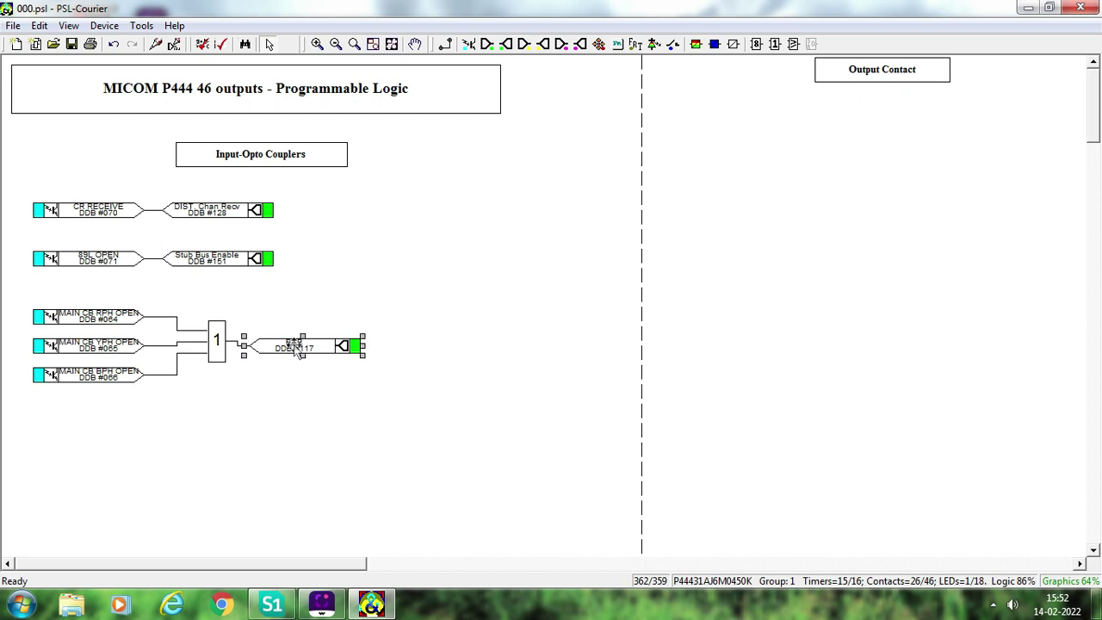
left_click_drag(294, 349, 297, 345)
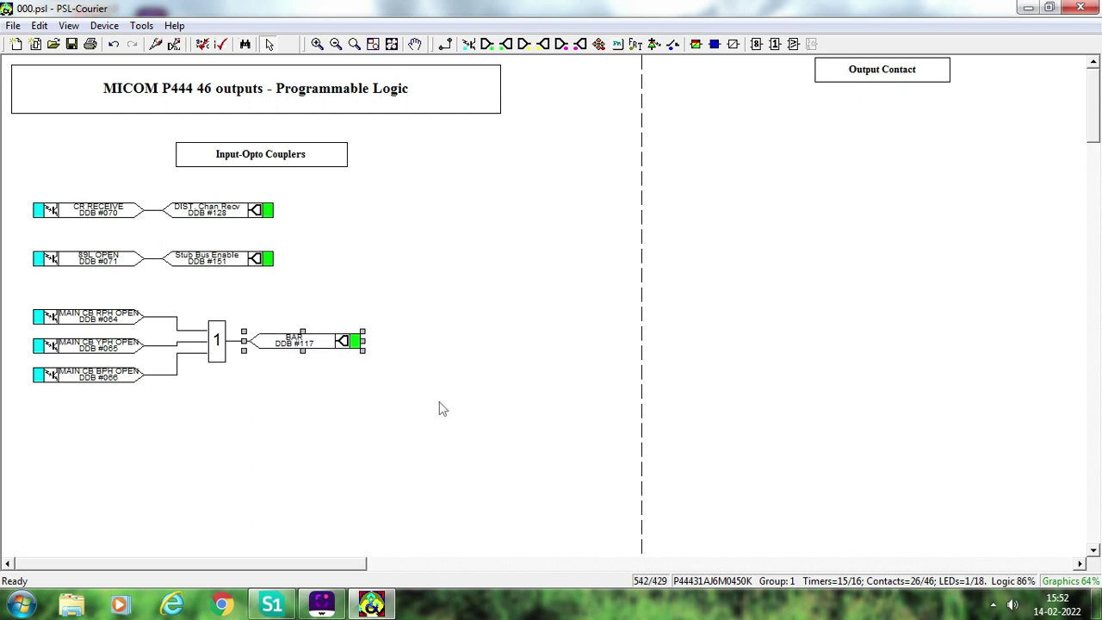
left_click(261, 518)
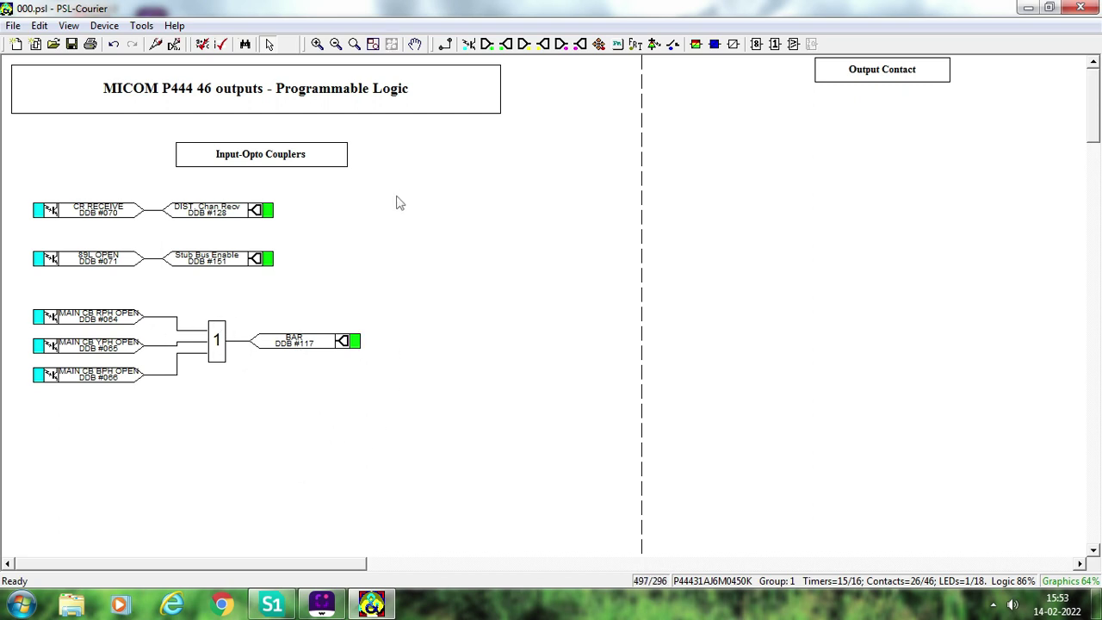
Delete the OR gate and place an AND gate between the three MAIN CB opto signals and BAR
left_click(216, 345)
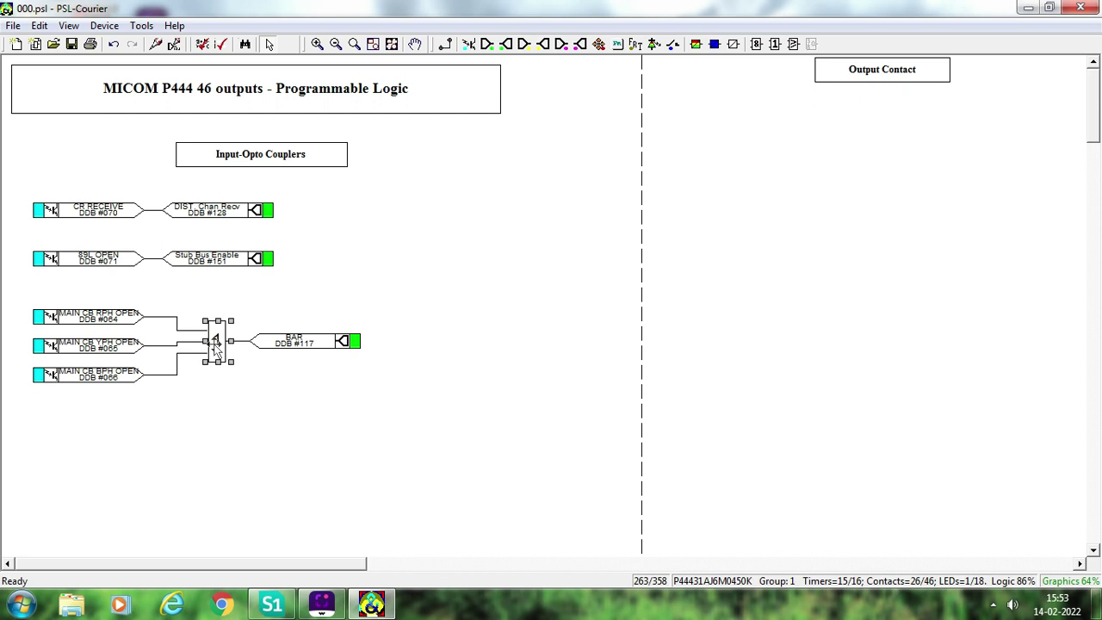
right_click(215, 347)
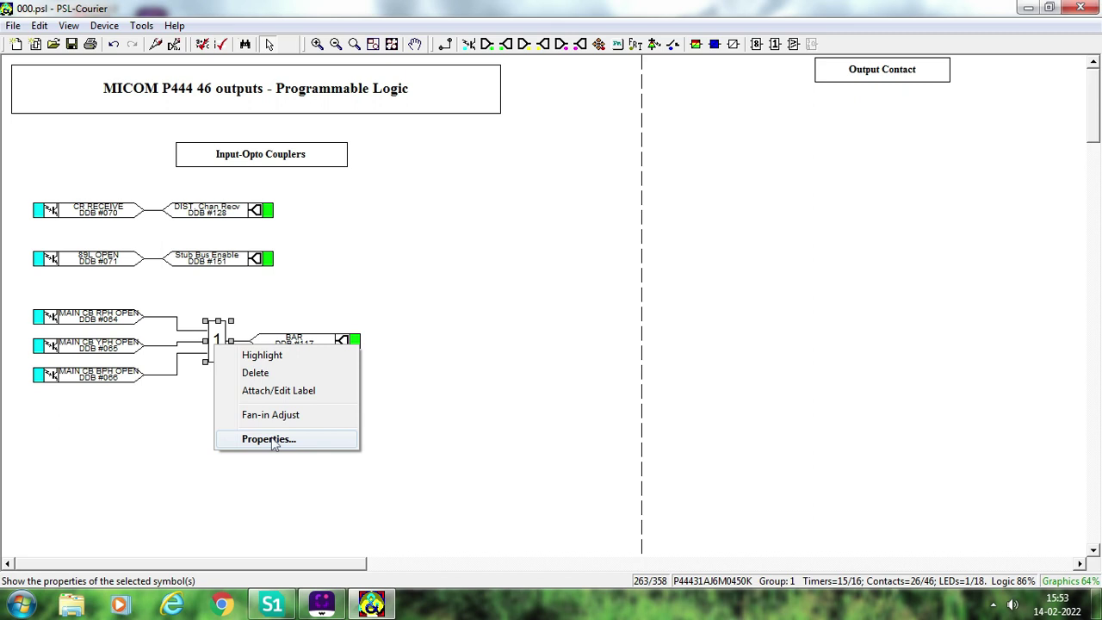
left_click(276, 372)
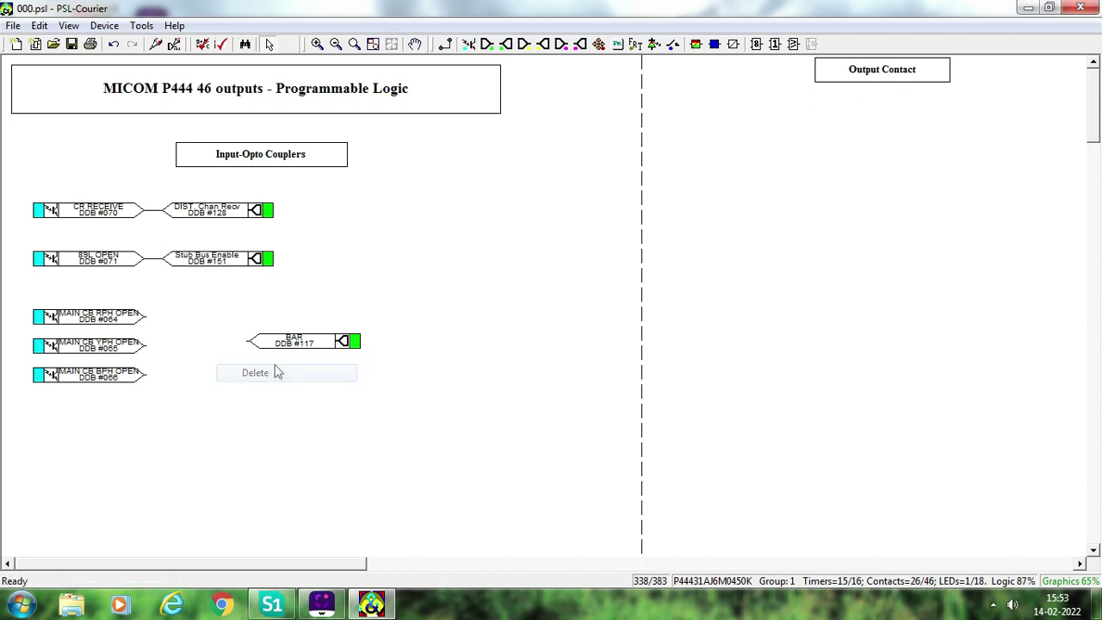
left_click(756, 44)
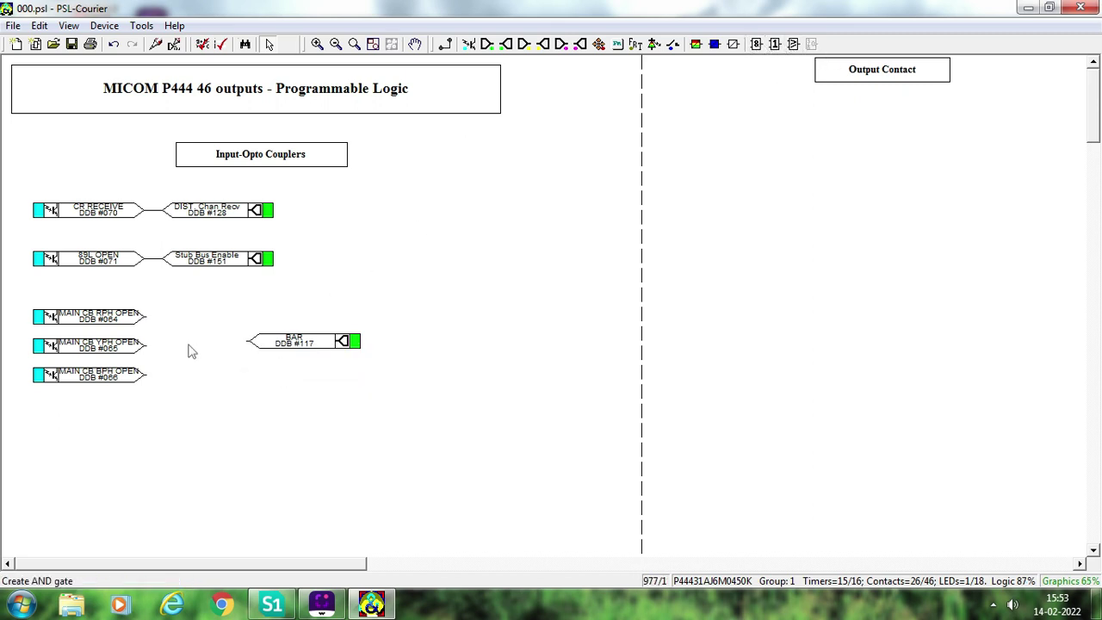
left_click(757, 44)
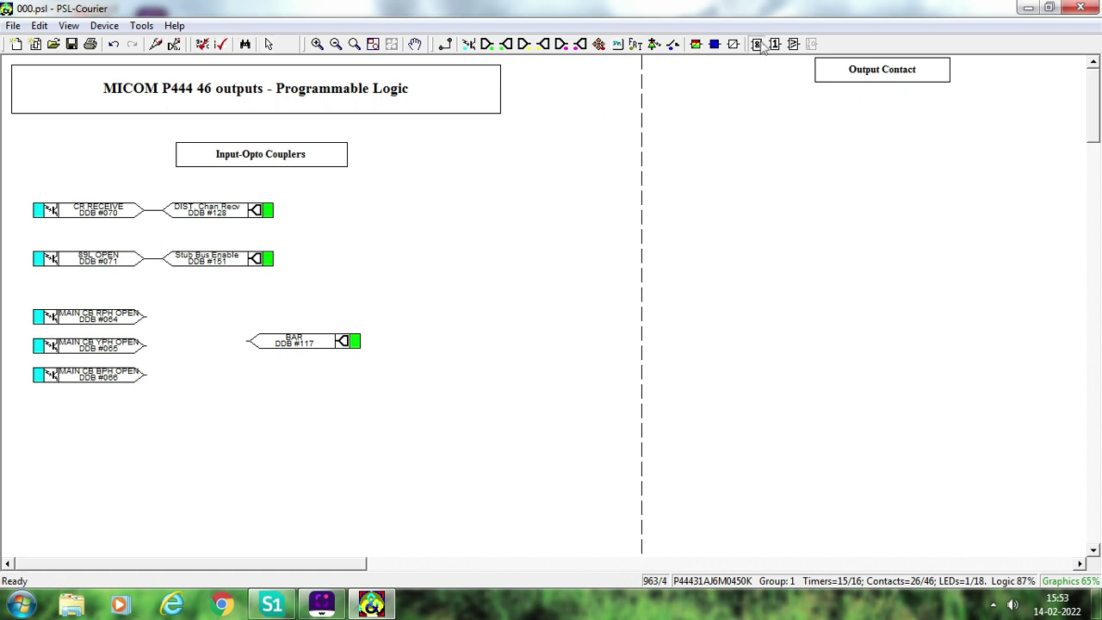
left_click(198, 331)
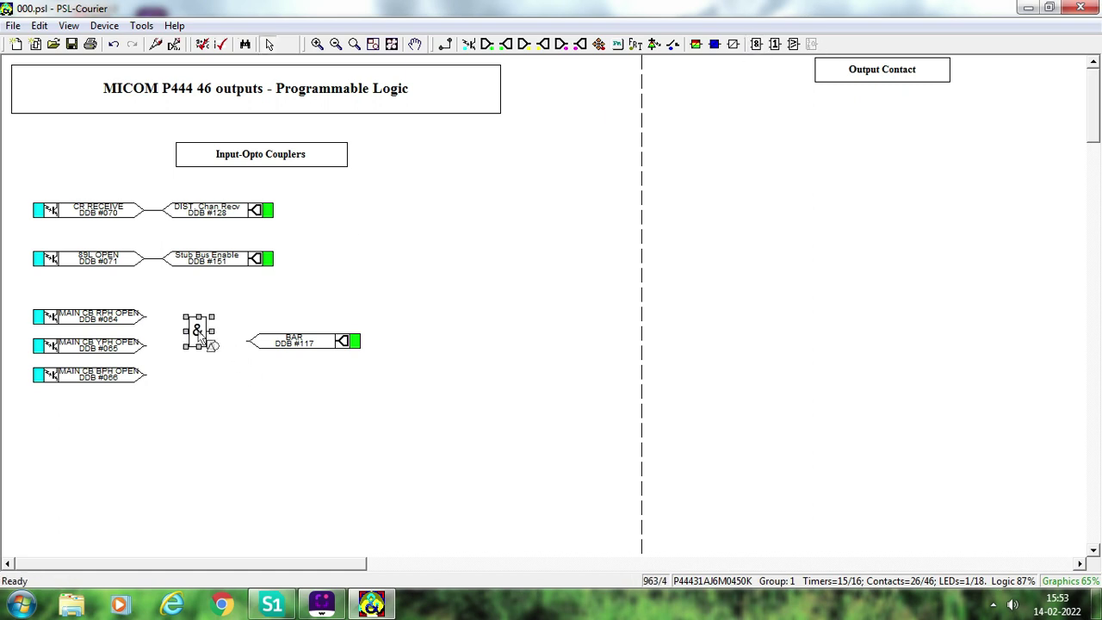
Link MAIN CB RPH, YPH and BPH OPEN to the AND gate's inputs and its output to BAR
left_click(445, 44)
left_click_drag(190, 326, 187, 326)
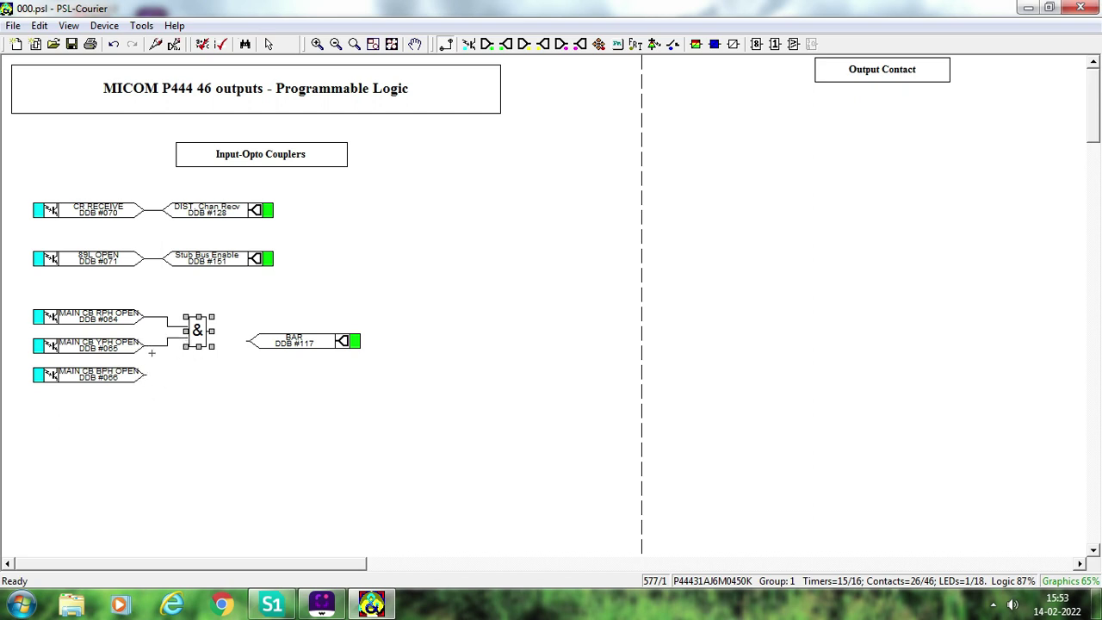
left_click_drag(182, 340, 250, 341)
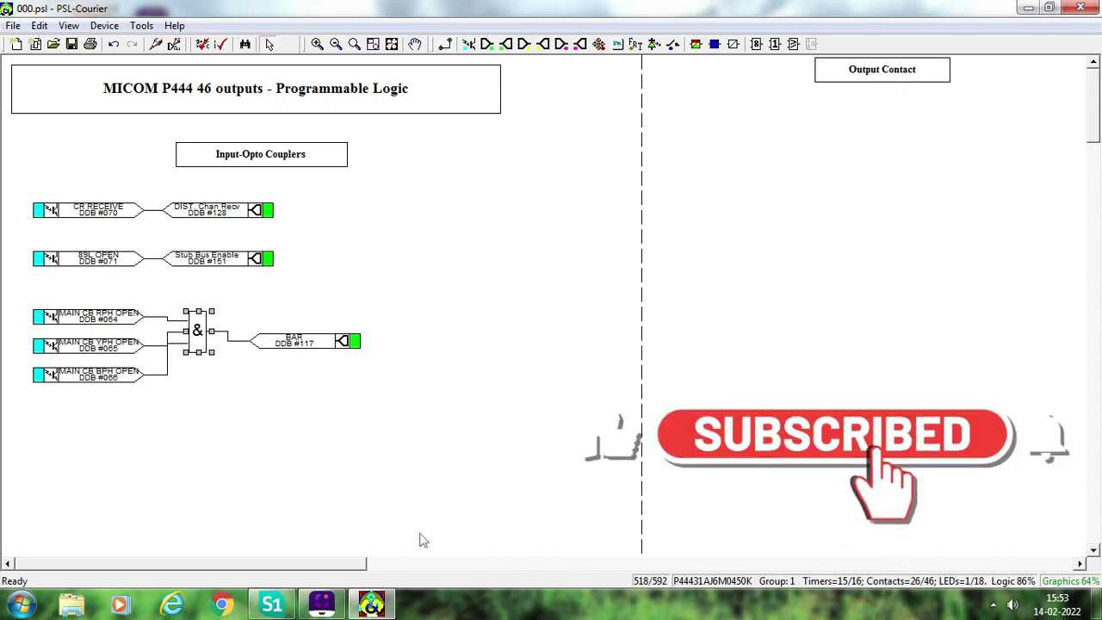
left_click(303, 439)
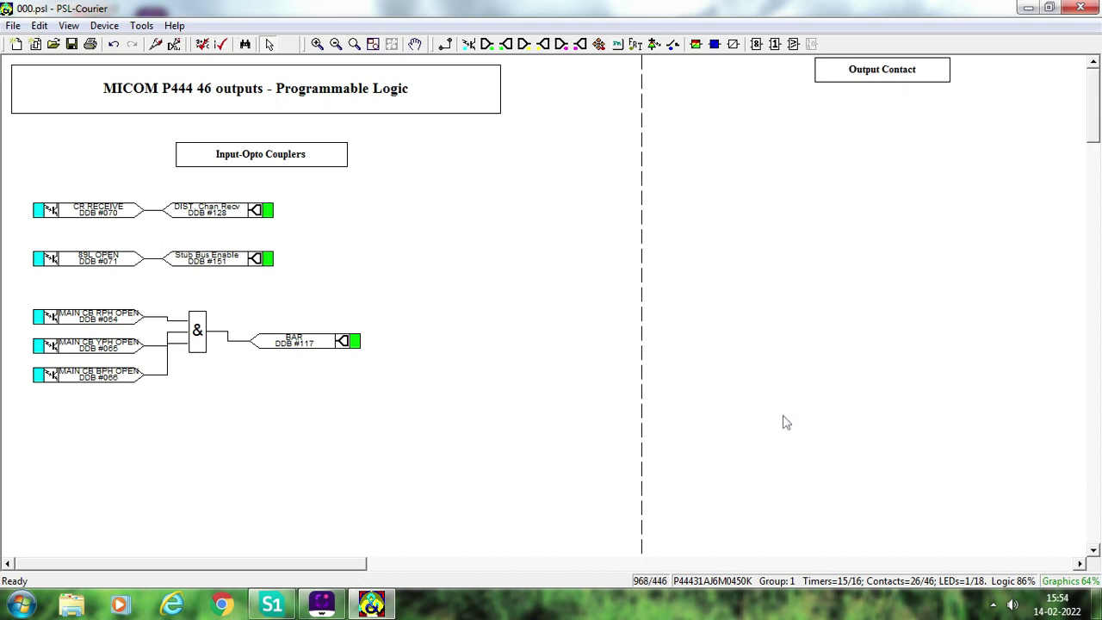
Delete the old logic below the Starting Fault Recorder heading, including the 100 Dwell timer with the ENER-86X(Z2,Z3) contact
left_click(1081, 564)
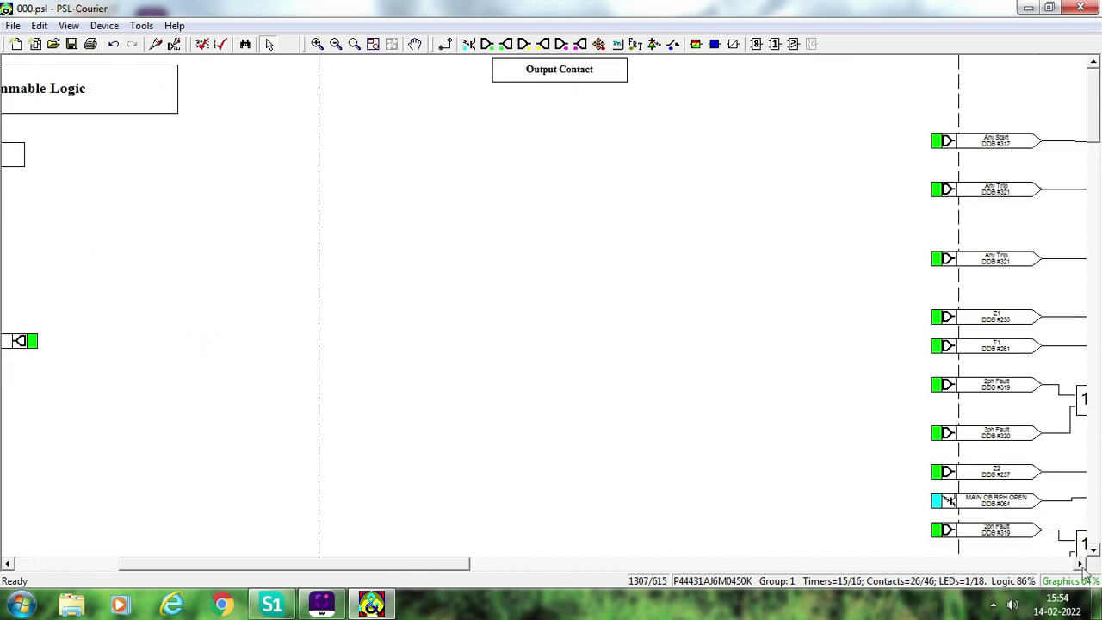
left_click_drag(1082, 565, 1081, 565)
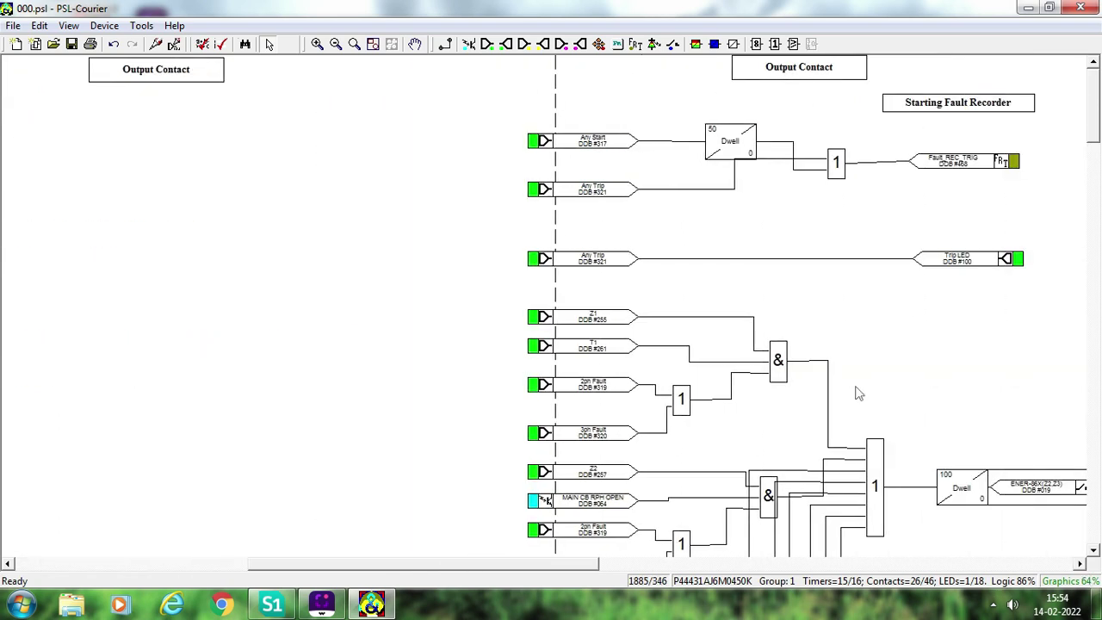
left_click_drag(484, 110, 1089, 586)
key("Delete")
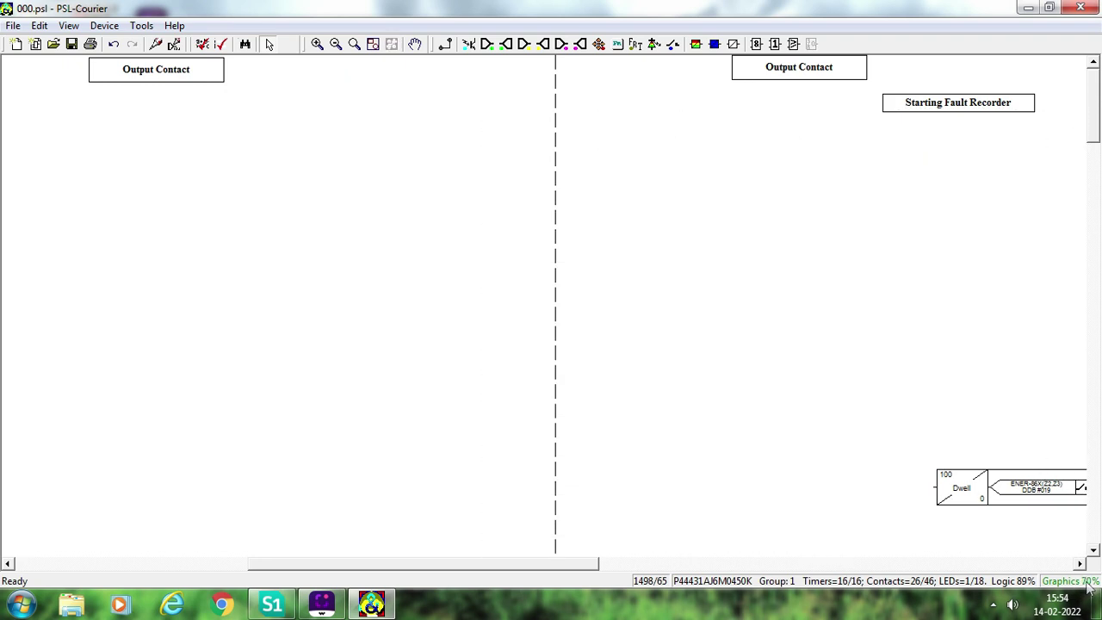
left_click(975, 486)
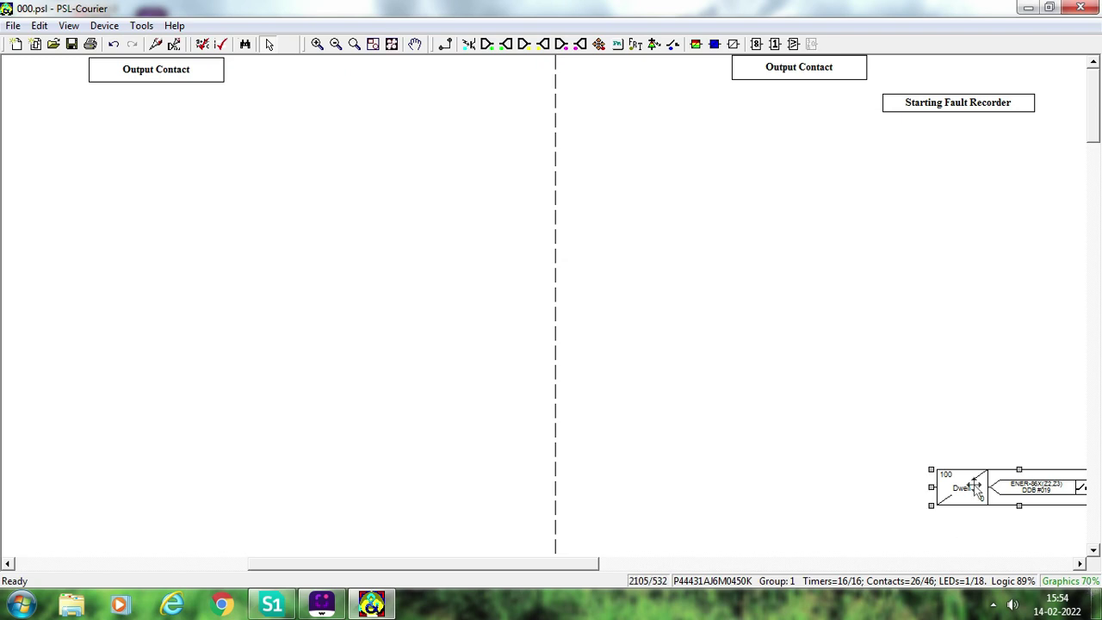
key("Delete")
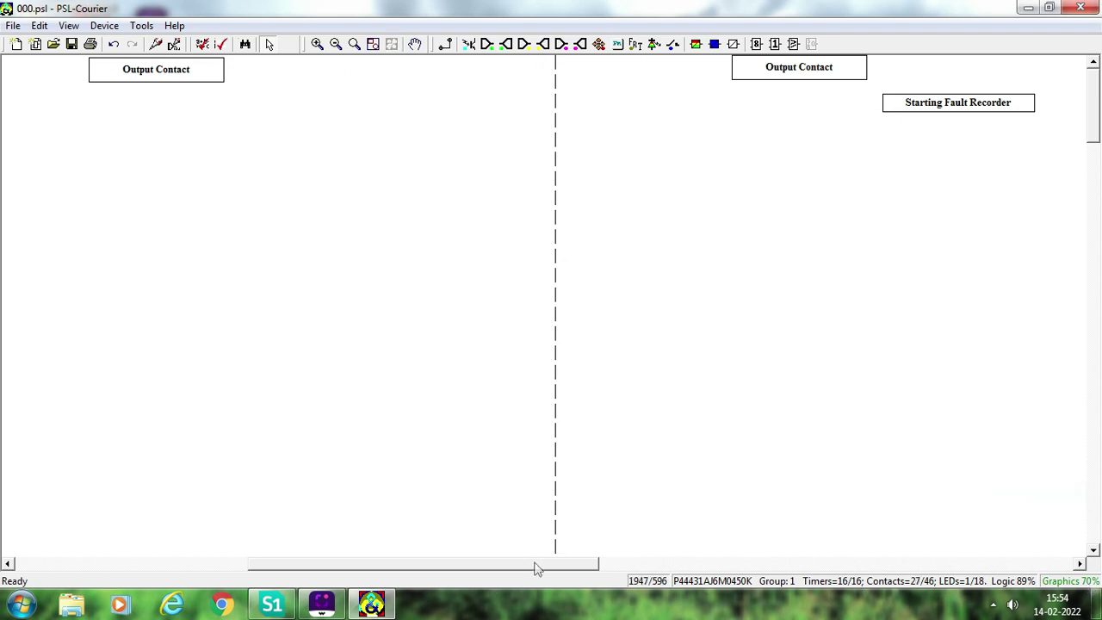
Place a DIST Trip A input signal, DDB 246, below the first Output Contact heading, just inside the dashed divider
left_click_drag(534, 569, 465, 555)
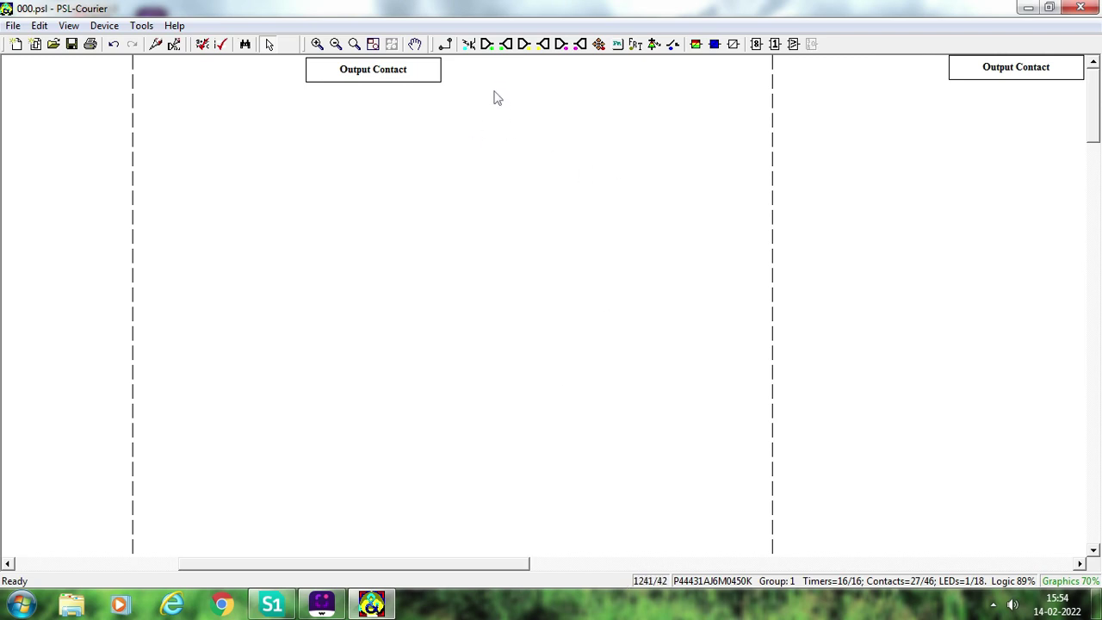
left_click(487, 46)
left_click(487, 44)
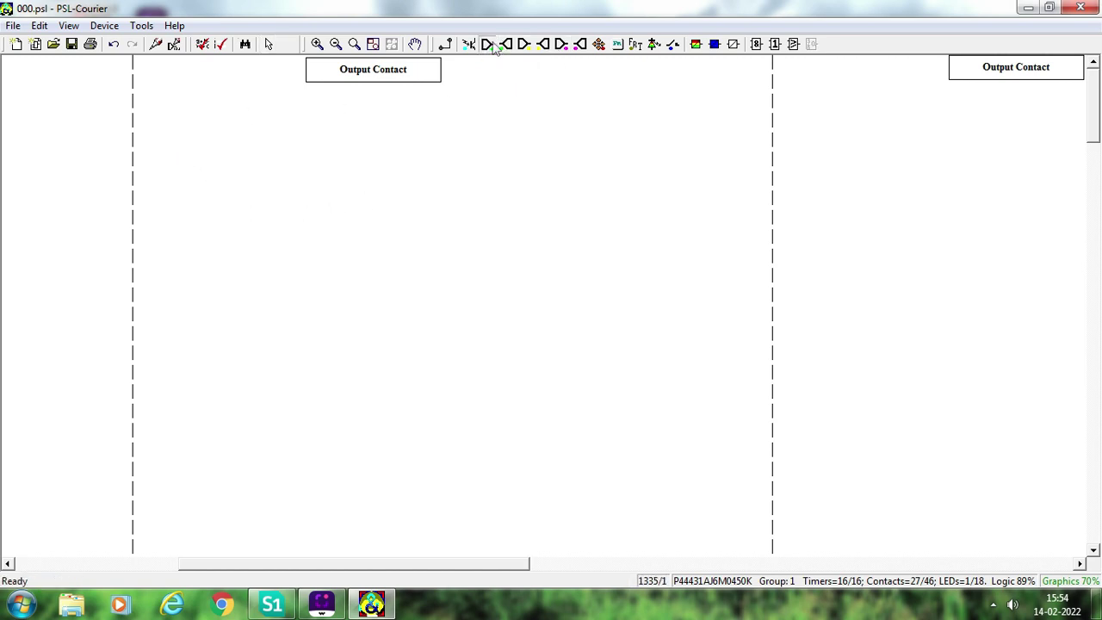
left_click(180, 130)
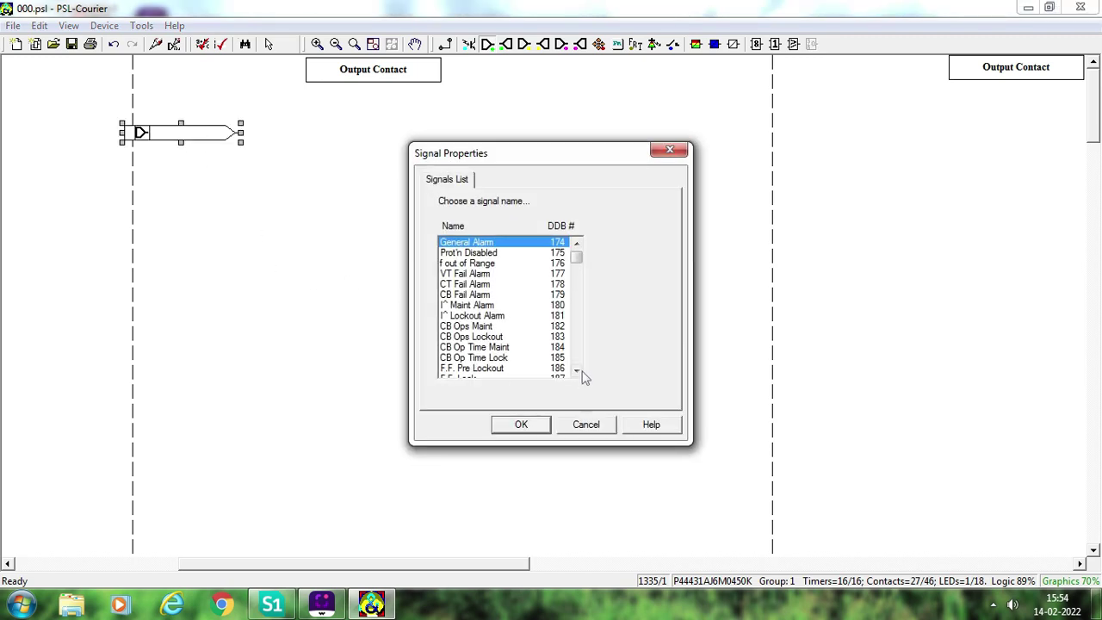
key("d")
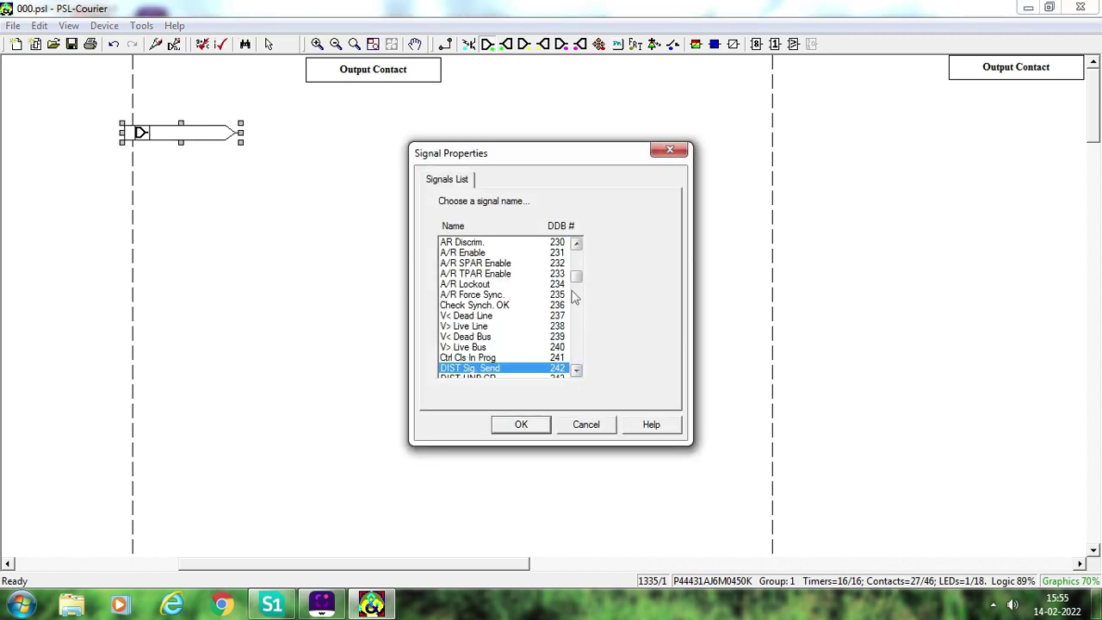
key("Down")
key("Down")
key("Down")
key("Down")
key("Down")
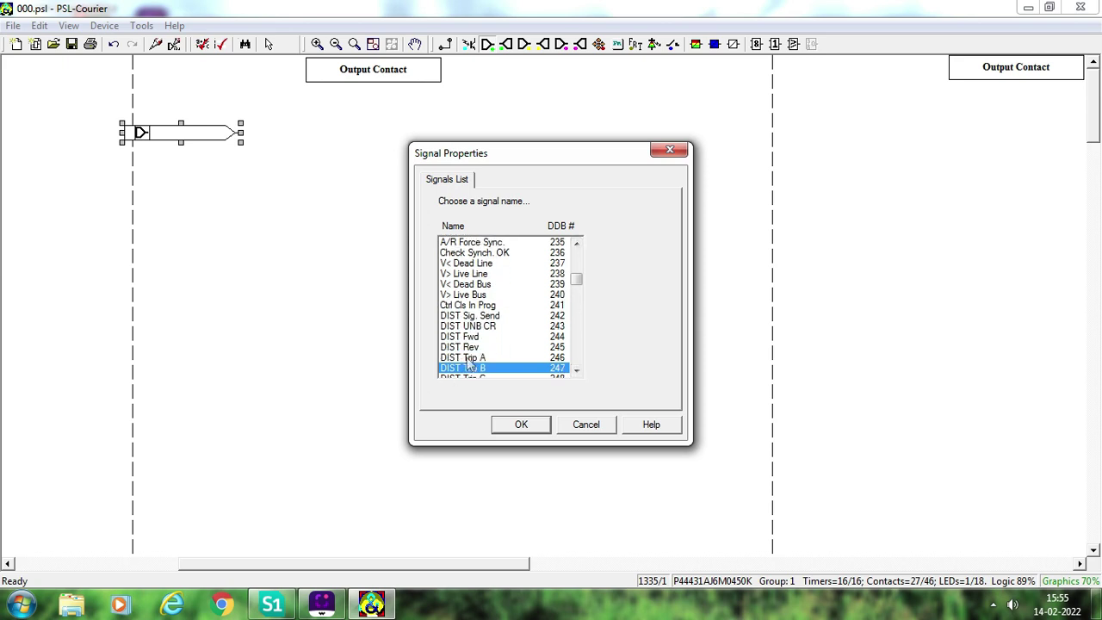
left_click(467, 358)
left_click(521, 424)
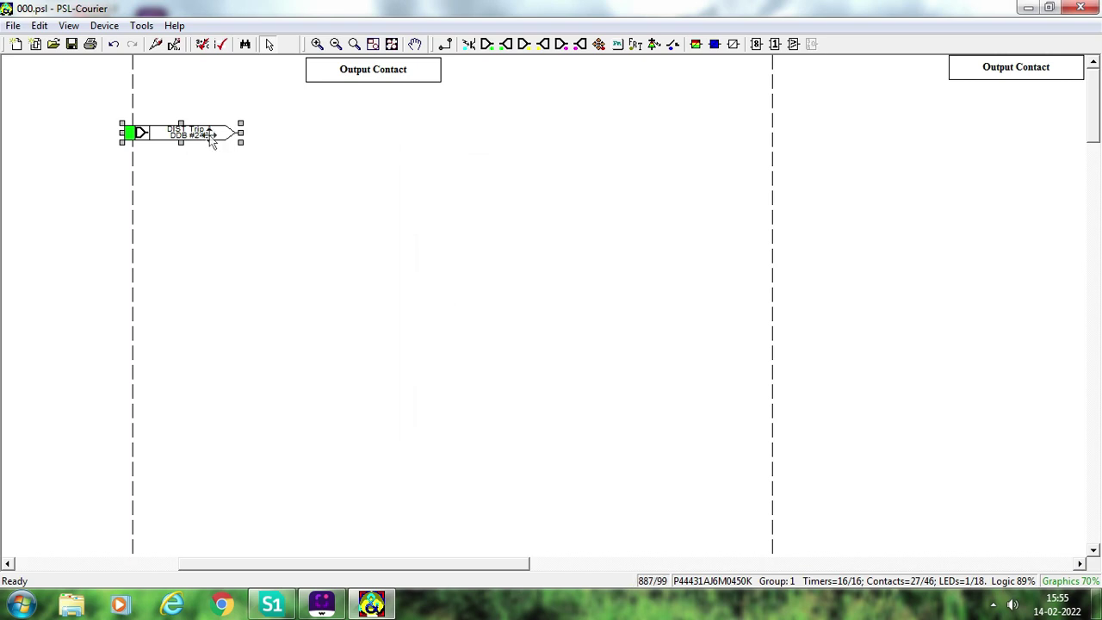
left_click_drag(210, 136, 238, 126)
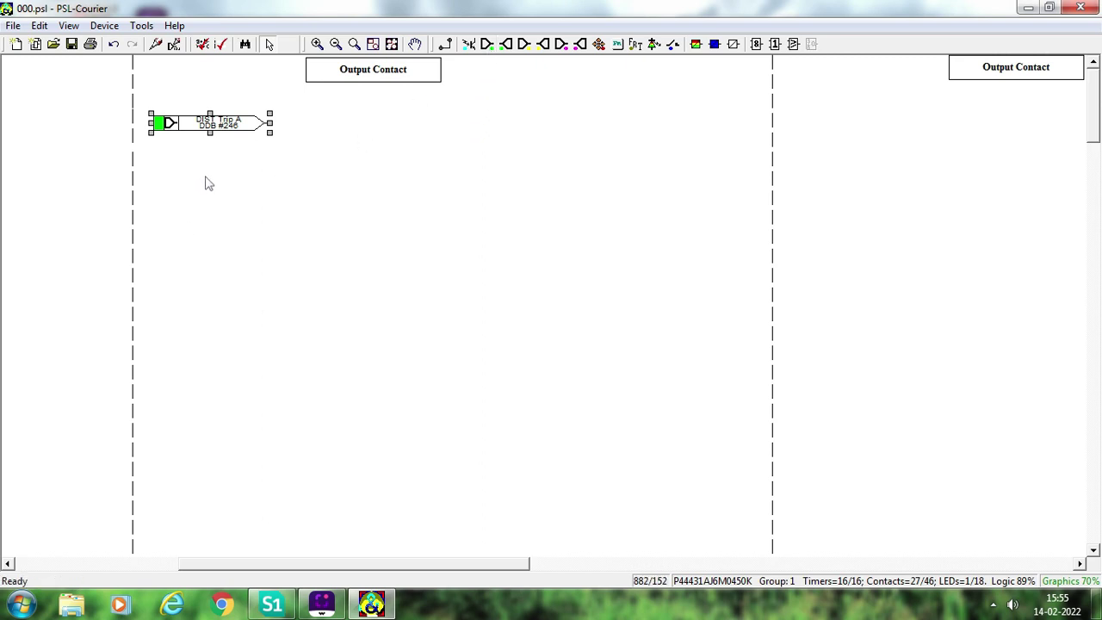
left_click(487, 44)
left_click(207, 159)
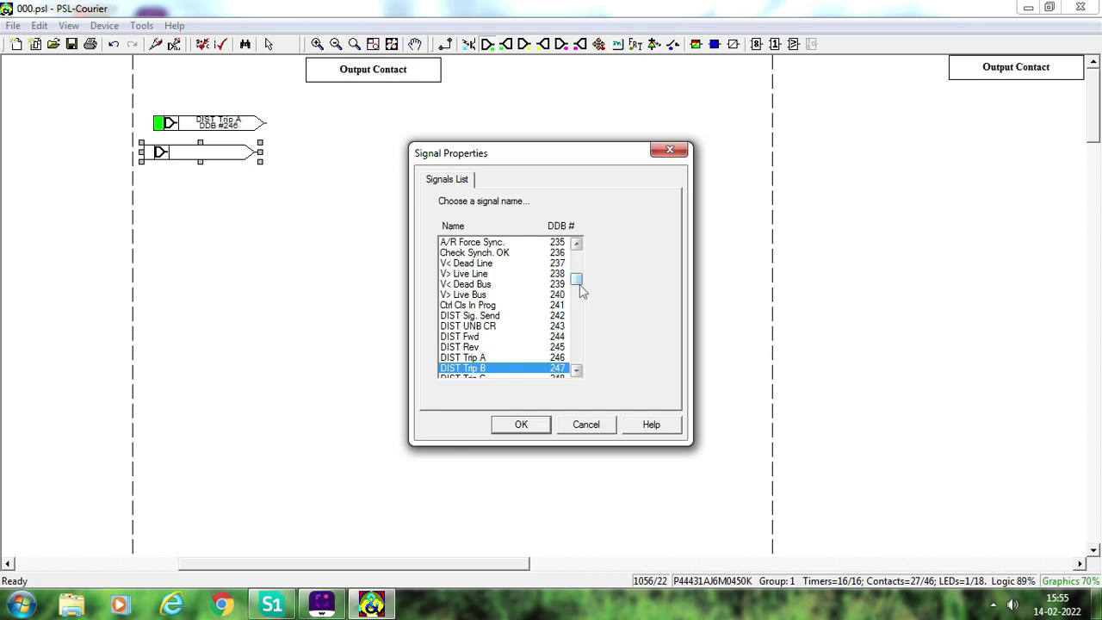
left_click_drag(580, 286, 581, 303)
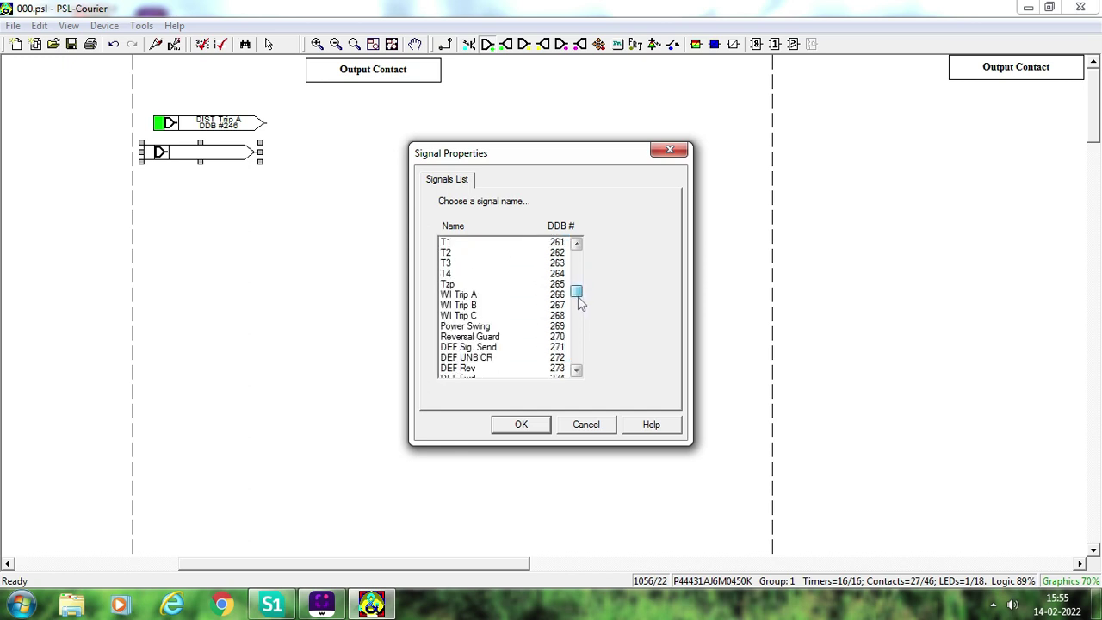
left_click(586, 424)
Delete the DIST Trip A signal from the Output Contact area
left_click(217, 127)
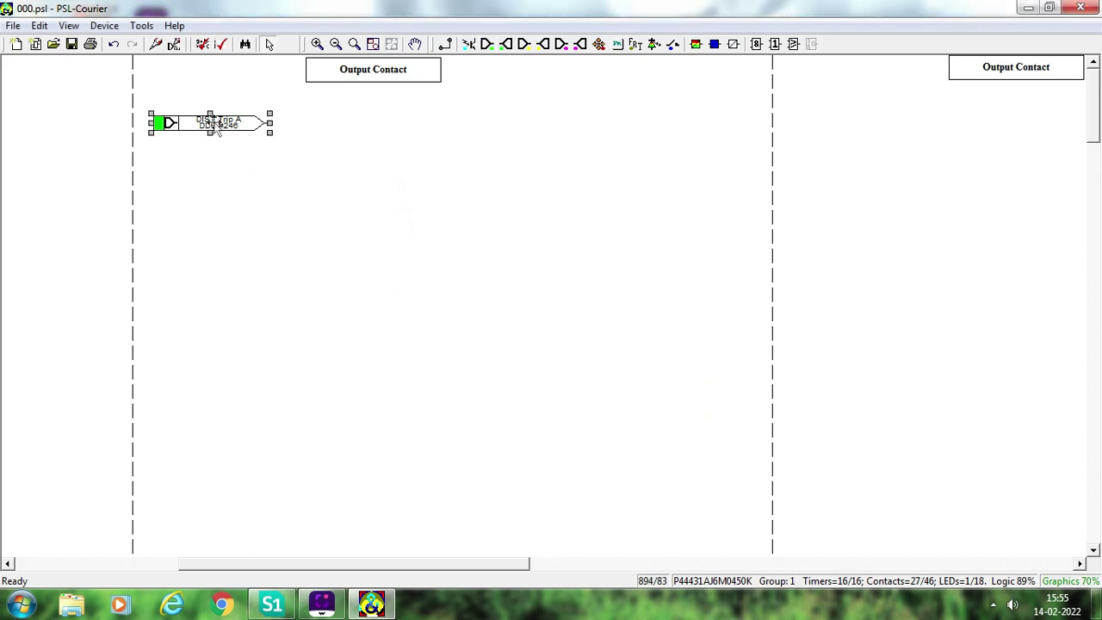
key("Delete")
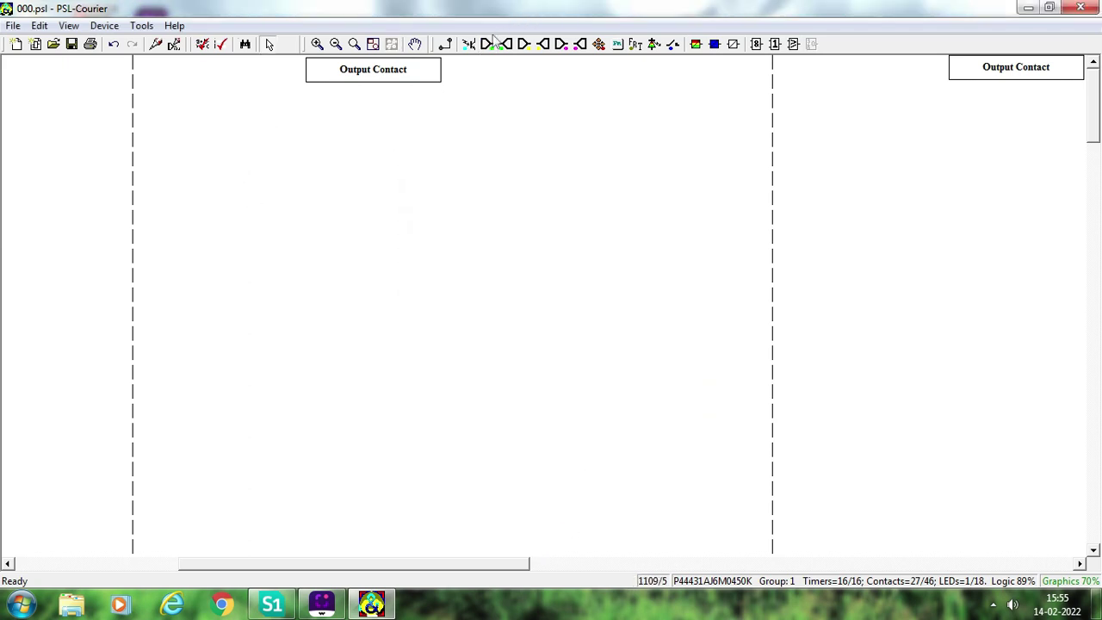
Place a V>1 Trip input signal, DDB 297, below the first Output Contact heading, beside the dashed divider
left_click(487, 45)
left_click(193, 138)
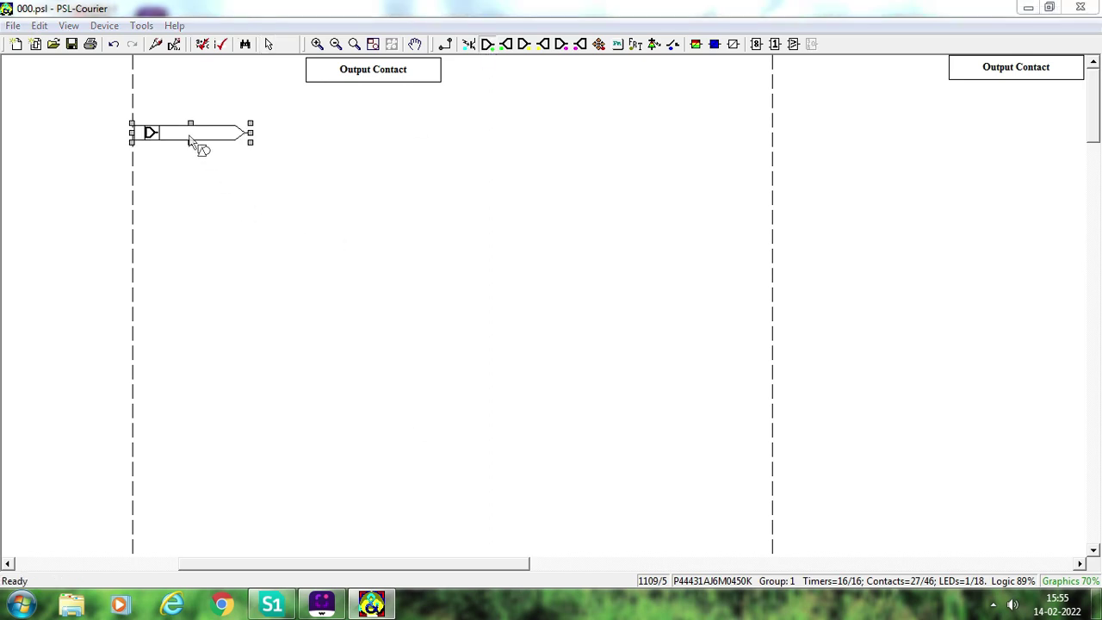
key("v")
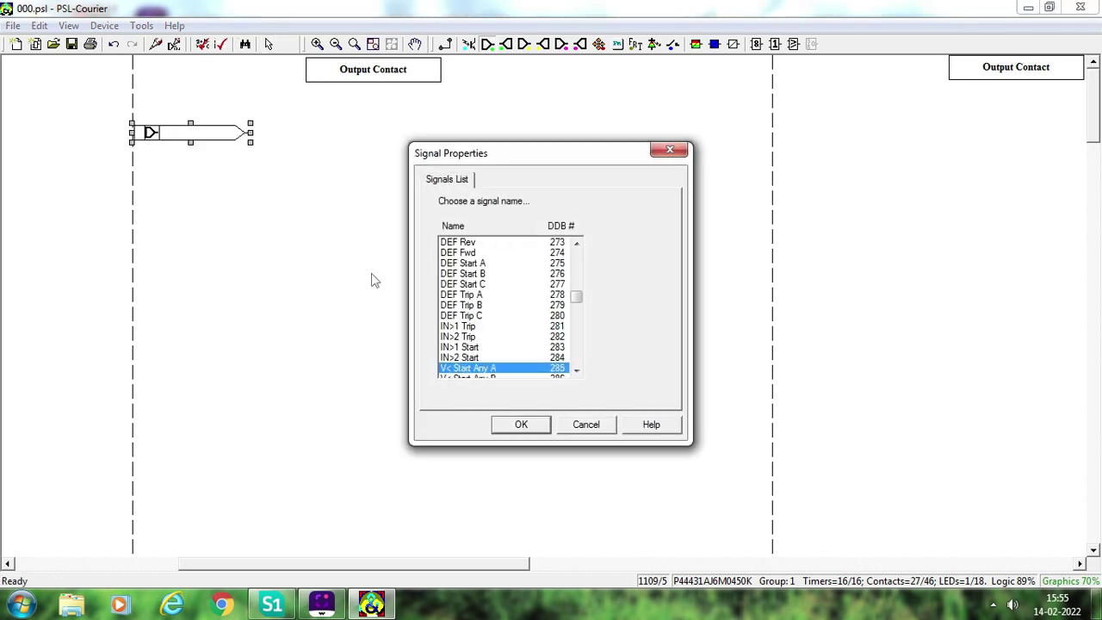
key("Down")
key("Down")
key("Down")
key("Down")
key("Down")
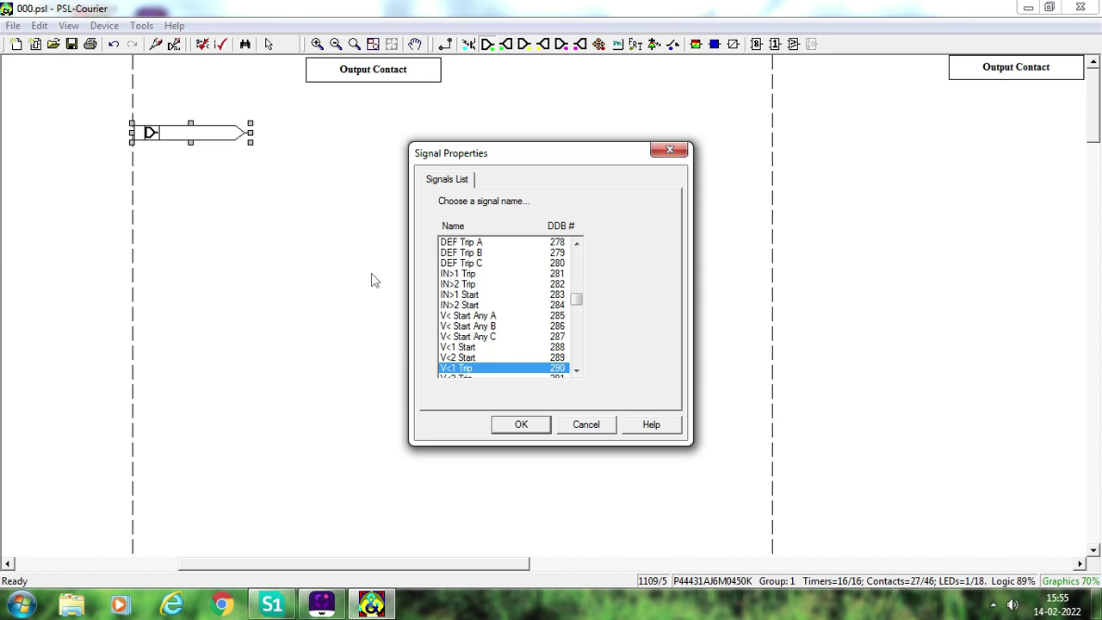
key("Down")
key("Down")
key("Down")
key("Down")
key("Down")
key("Down")
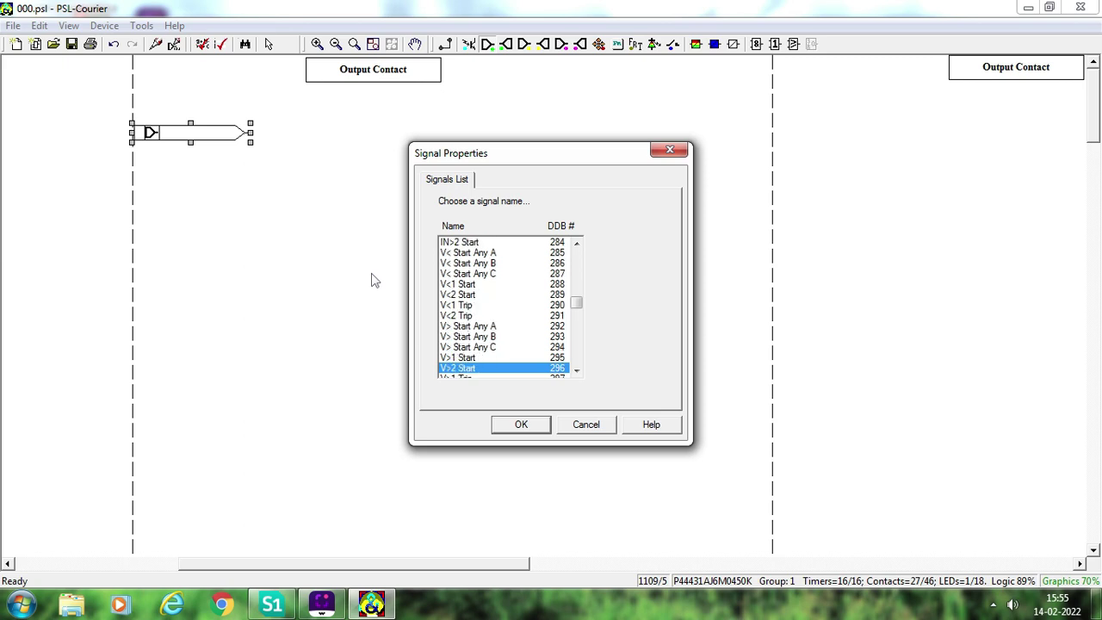
key("Down")
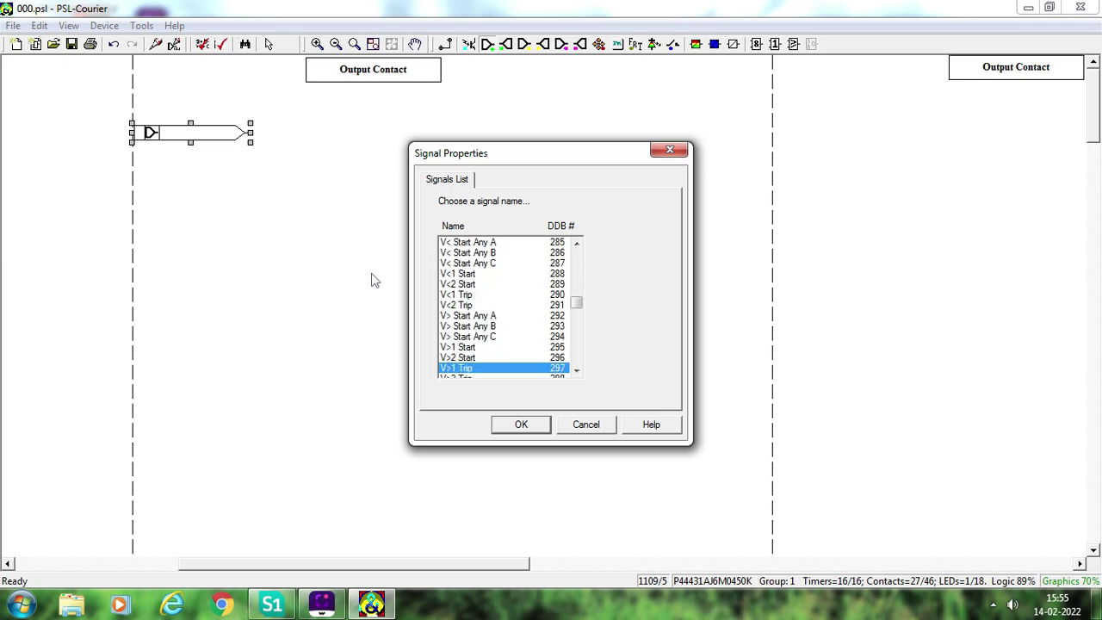
left_click(525, 424)
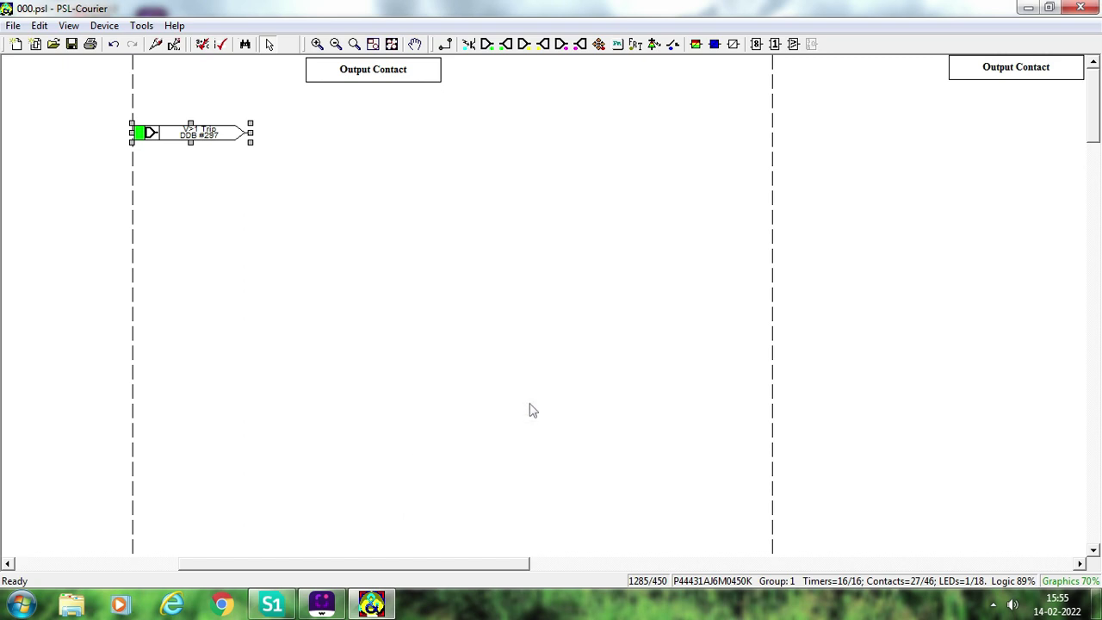
Place a V>2 Trip input signal, DDB 298, just below V>1 Trip and align V>1 Trip with it
left_click(487, 45)
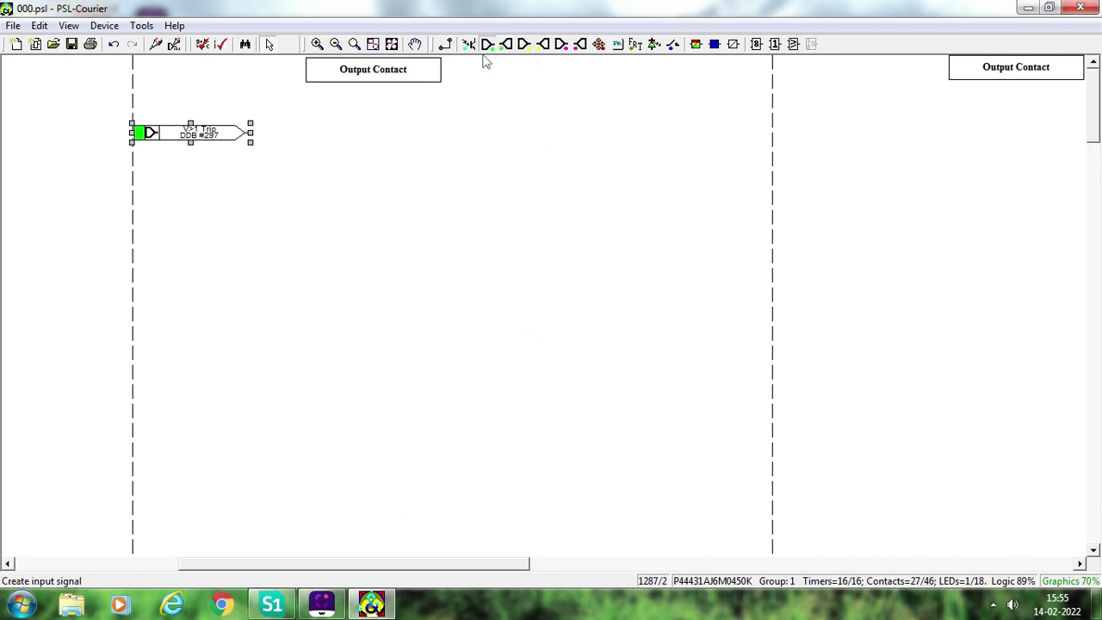
left_click(203, 167)
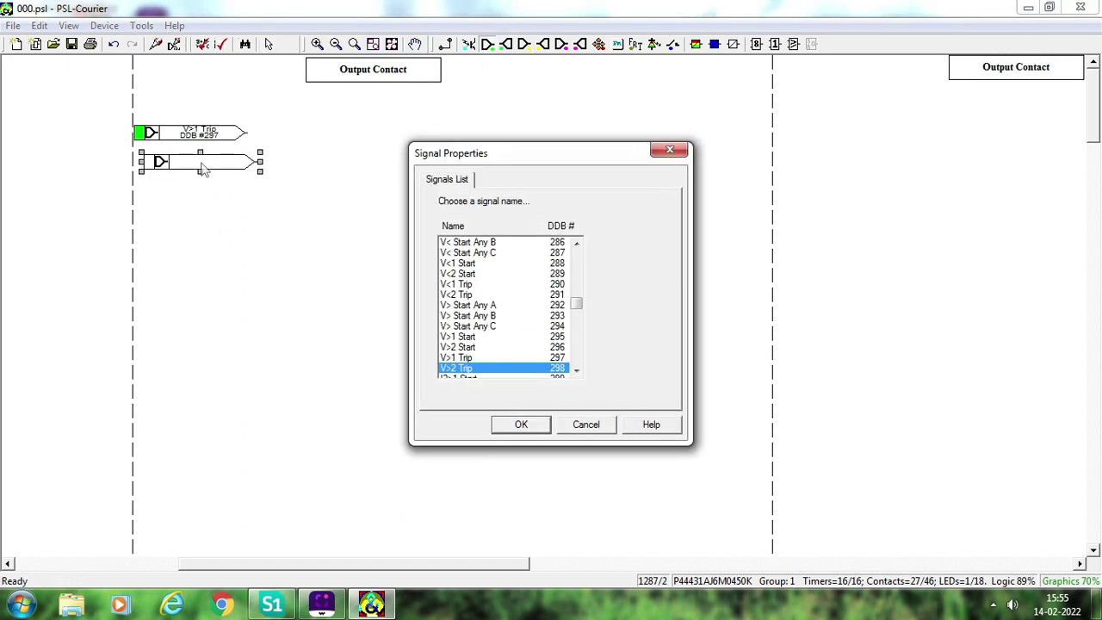
type("vts")
key("Down")
key("Down")
key("Down")
key("Down")
key("Down")
key("Down")
key("Down")
key("Down")
key("Down")
key("Down")
key("Down")
key("Down")
key("Down")
key("Down")
key("Down")
key("Down")
key("Down")
key("Down")
key("Down")
key("Down")
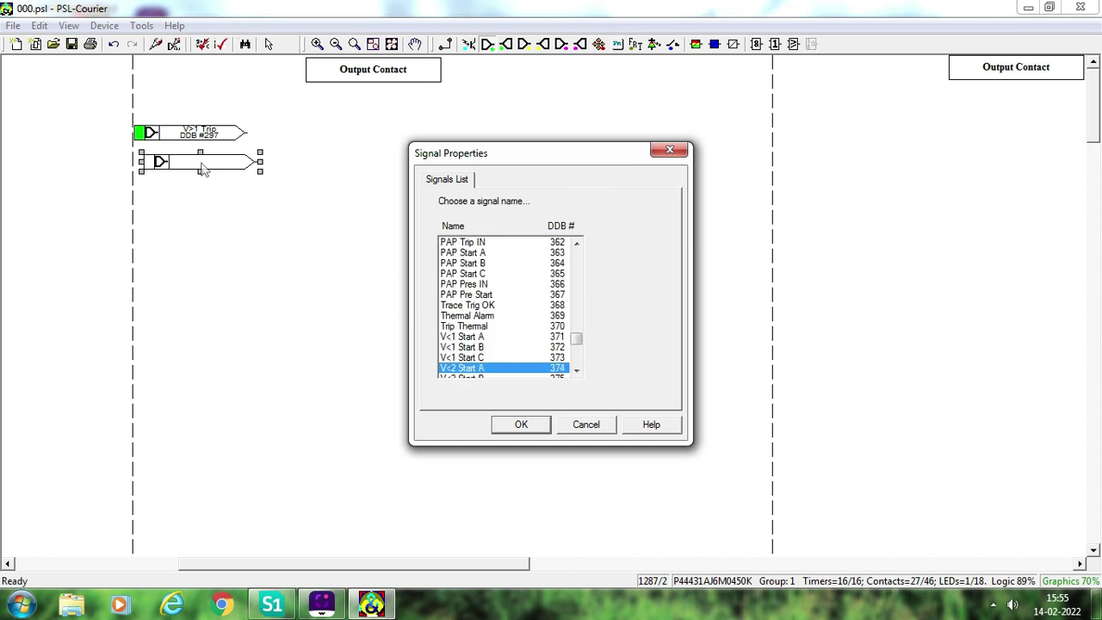
key("Down")
key("Down")
key("Down")
key("Down")
key("Down")
key("Down")
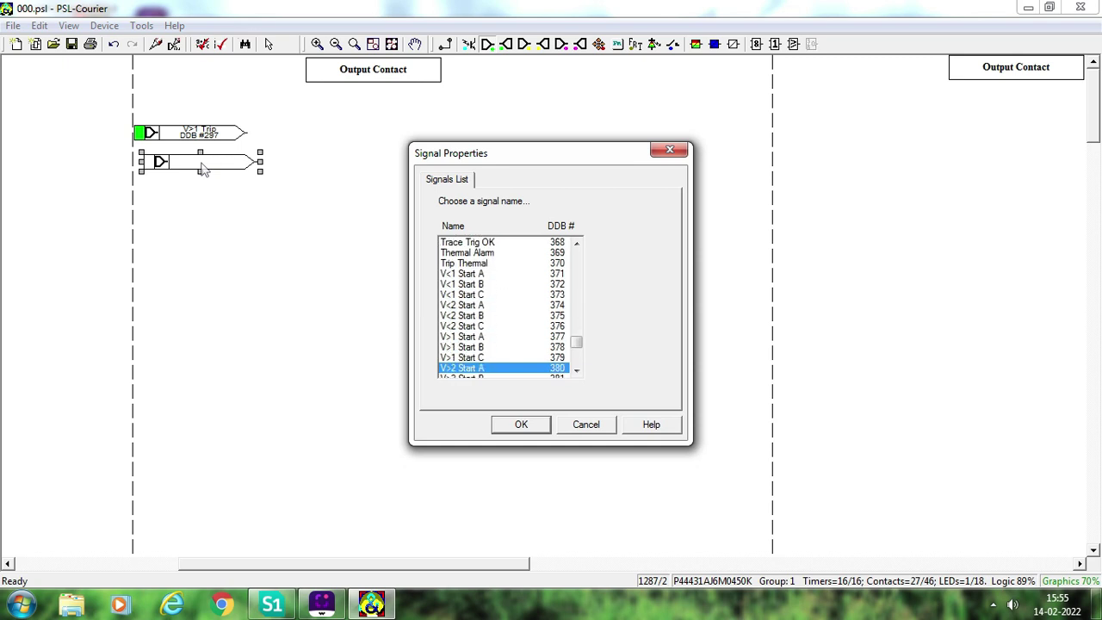
key("Down")
key("Down")
key("Down")
key("Down")
key("Down")
key("Down")
key("Down")
key("Down")
key("Down")
key("Down")
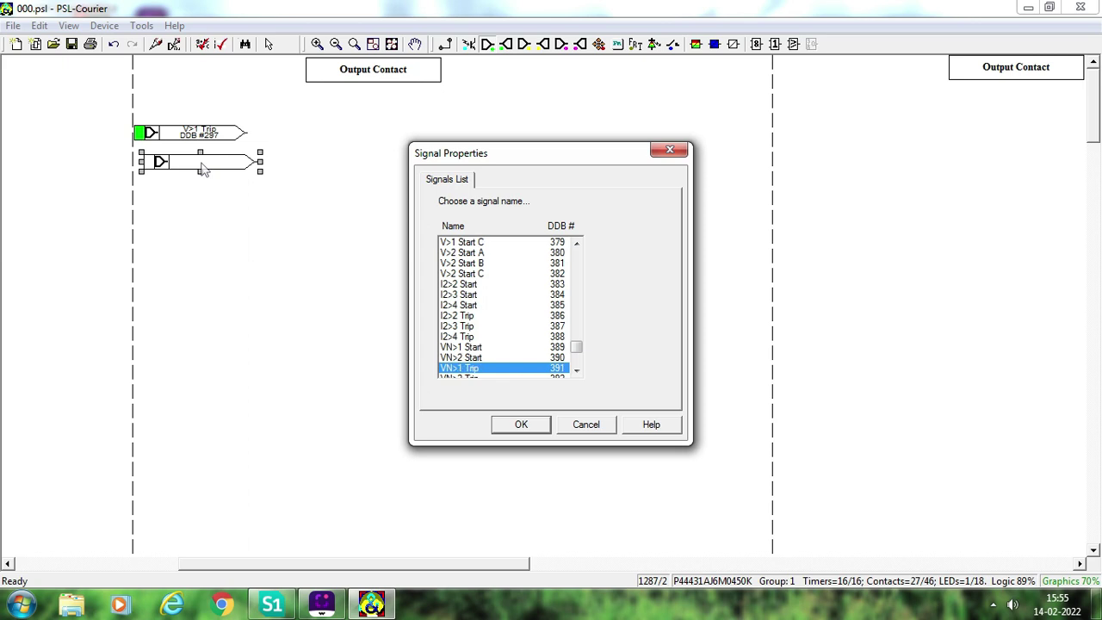
key("v")
key("t")
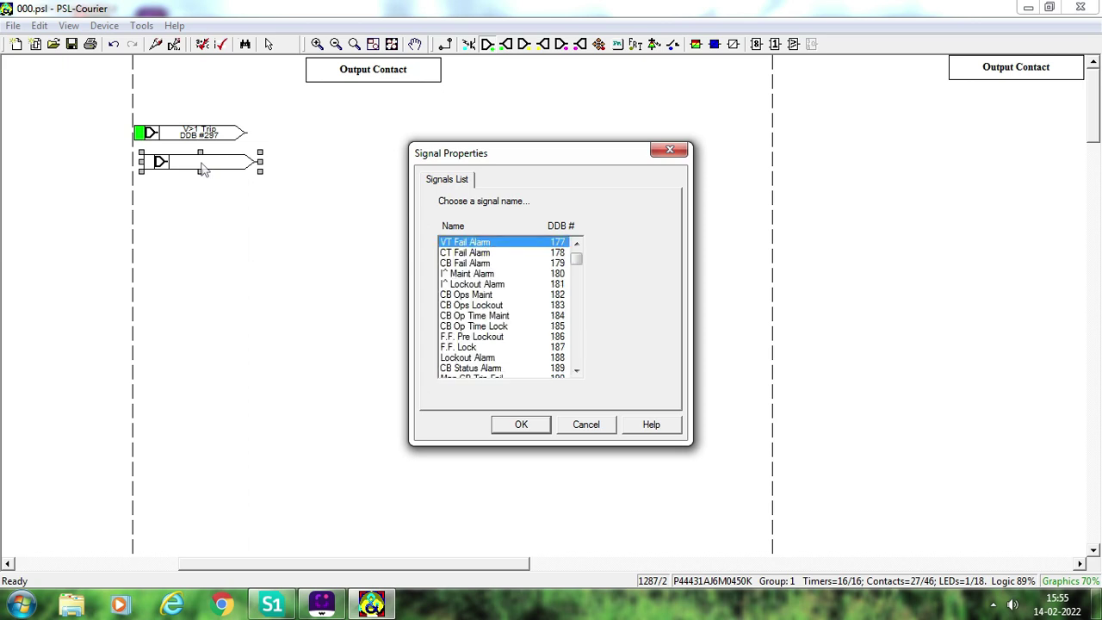
key("v")
key("v")
key("v")
key("v")
key("v")
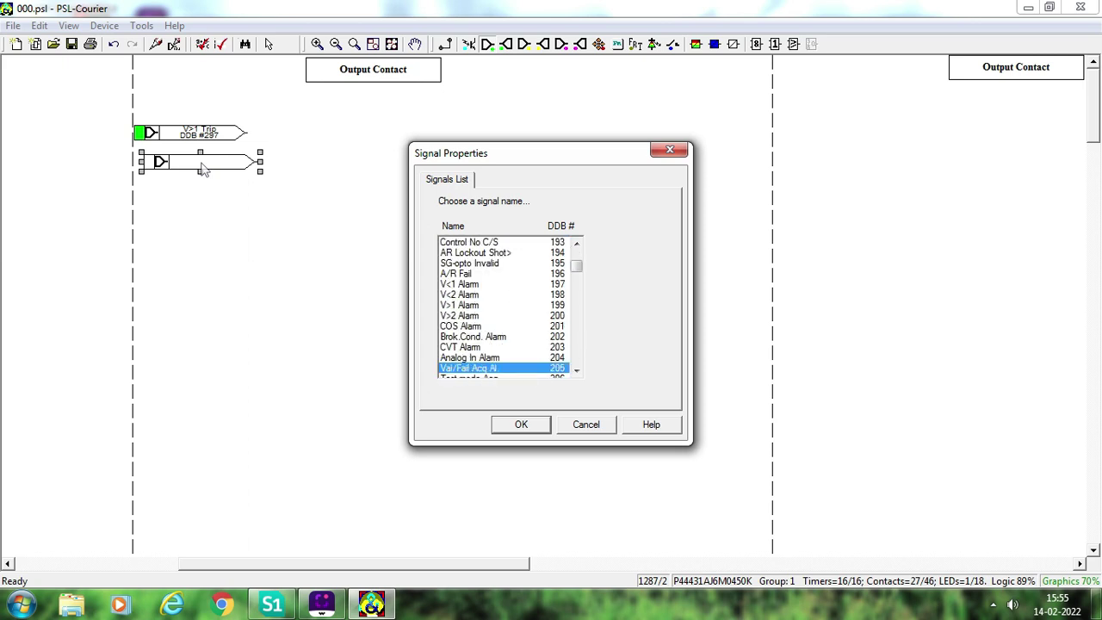
key("v")
key("v")
key("v")
key("v")
key("v")
key("v")
key("v")
key("v")
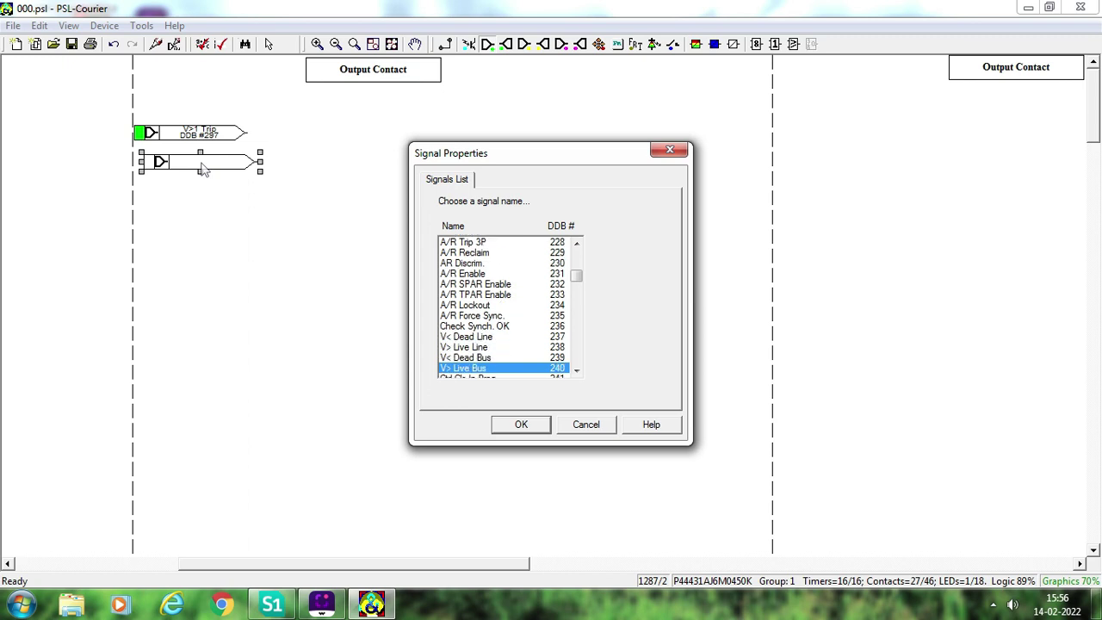
key("v")
key("v")
key("v")
key("v")
key("v")
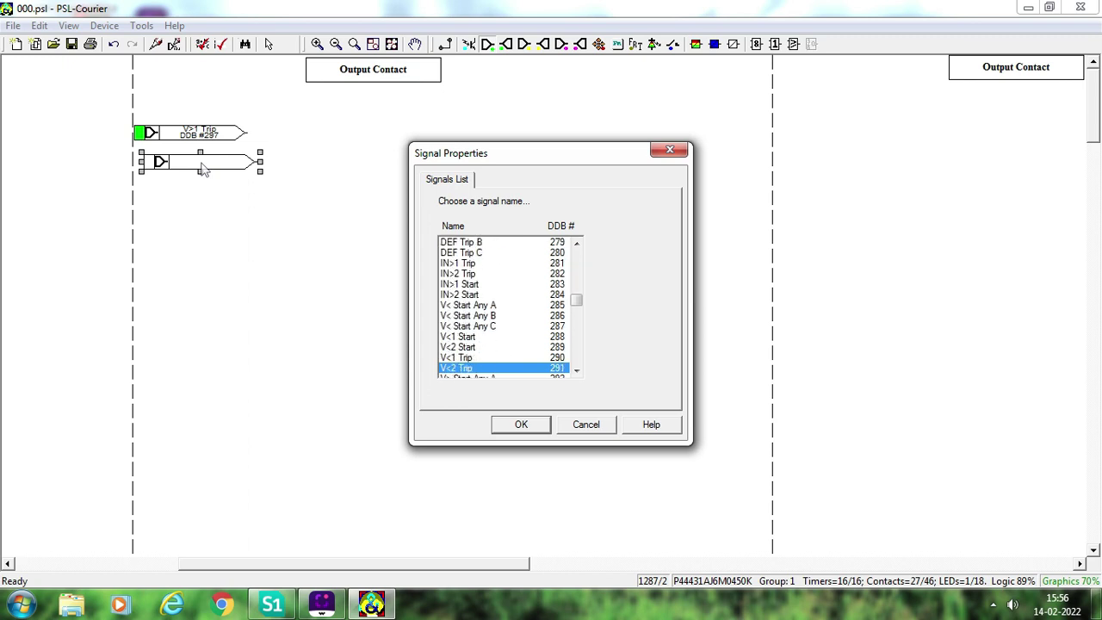
key("v")
key("v")
key("v")
key("v")
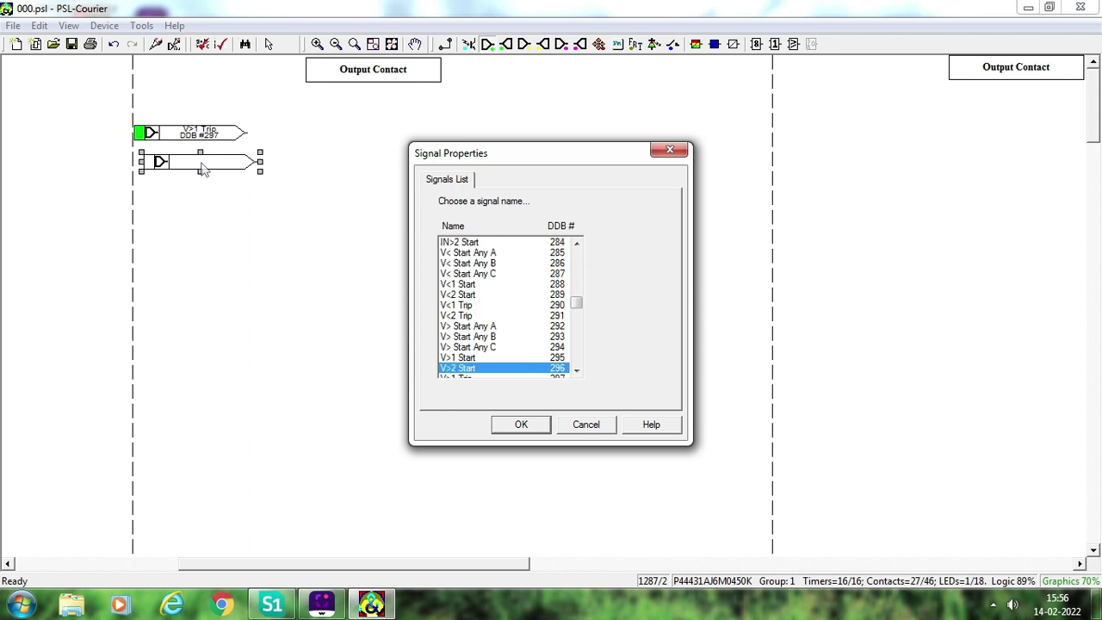
key("v")
key("v")
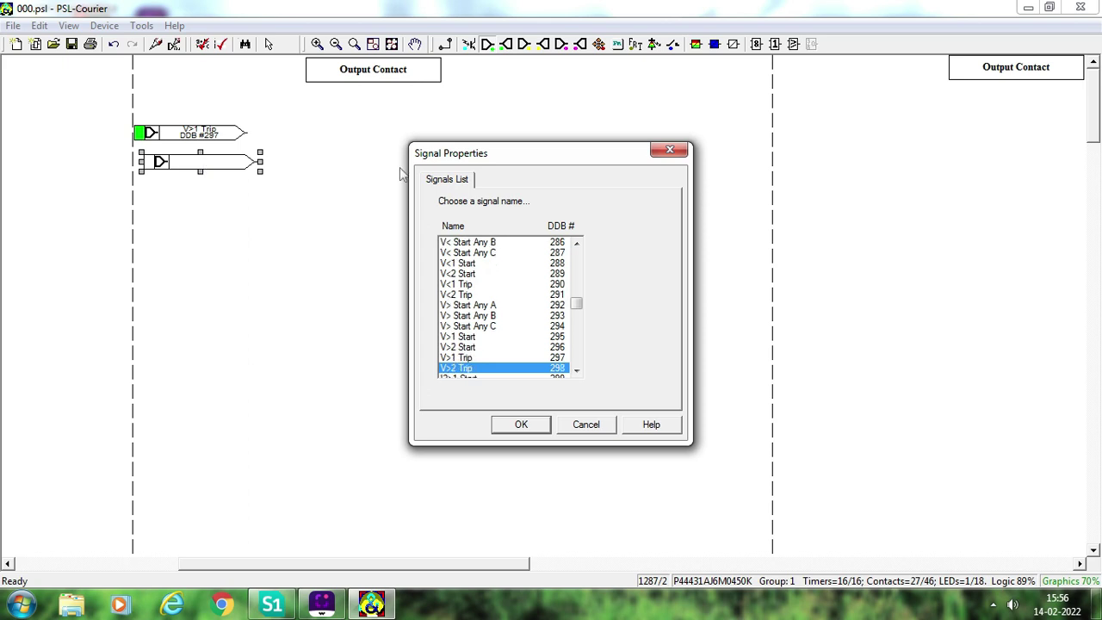
left_click(521, 425)
left_click(174, 128)
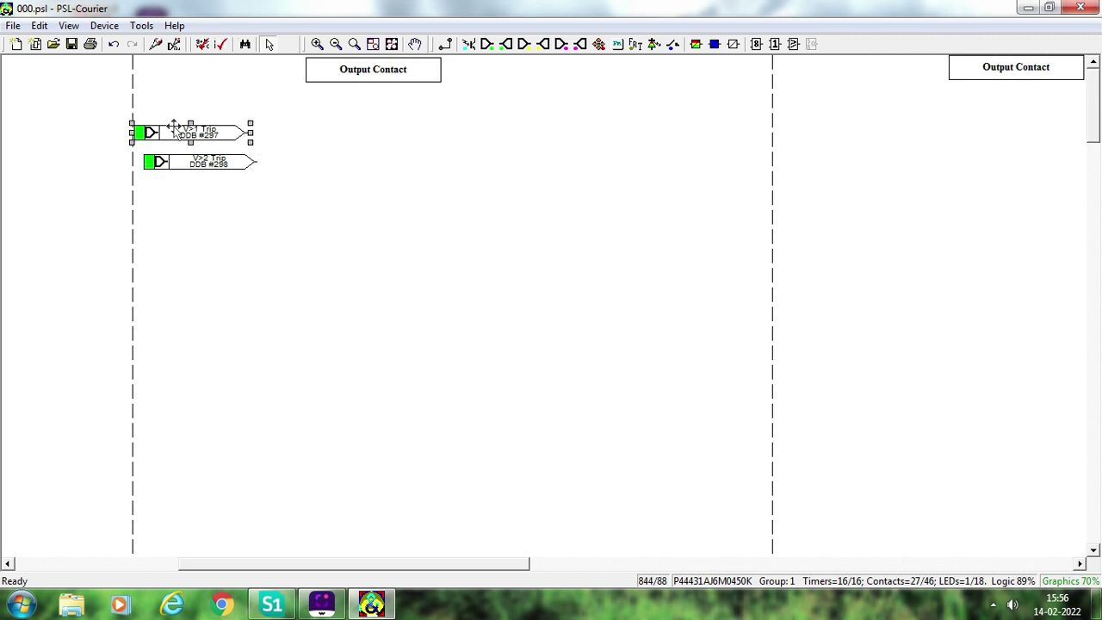
left_click_drag(174, 127, 183, 127)
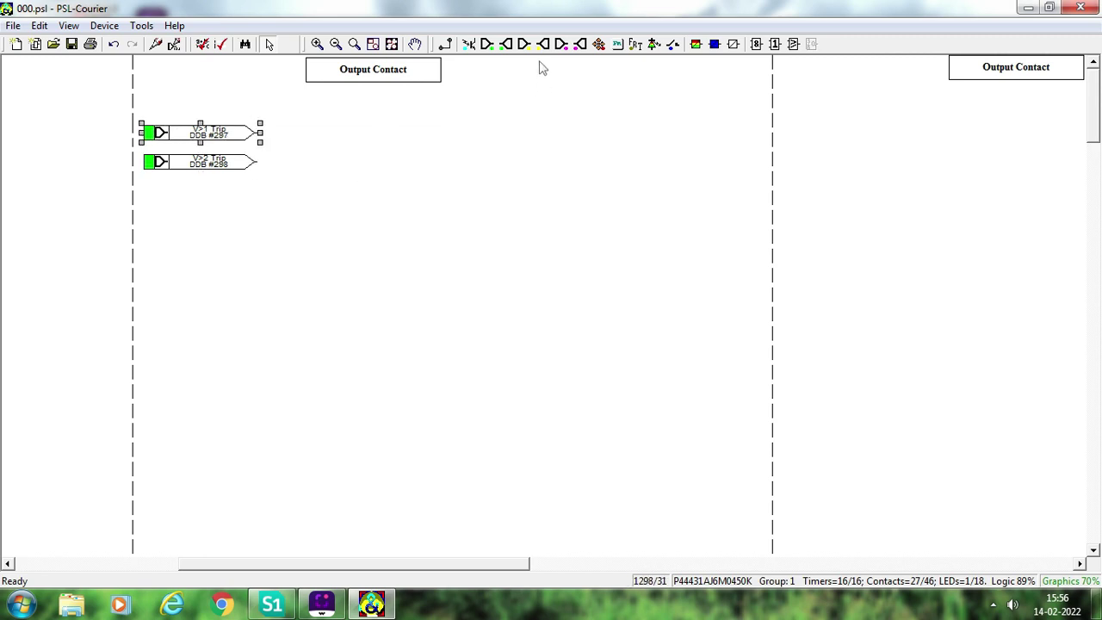
Place a SOTF/TOR Trip input signal, DDB 332, below V>2 Trip and align it with the signals above
left_click(487, 44)
left_click(182, 196)
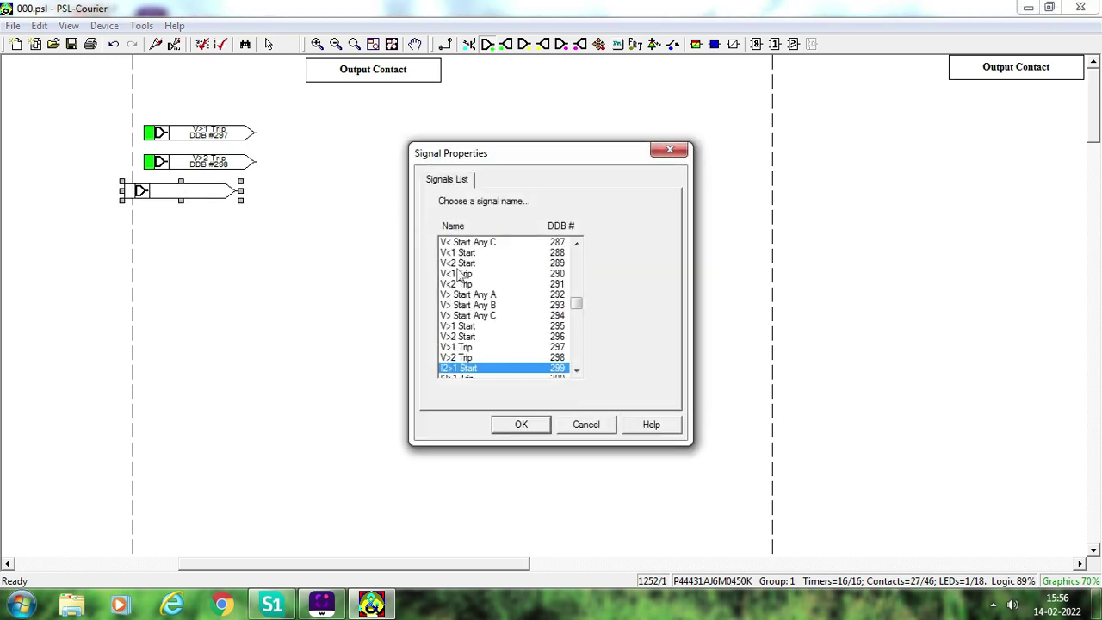
key("Down")
key("Down")
key("Down")
key("Down")
key("Down")
key("Down")
key("Down")
key("Down")
key("Down")
key("Down")
key("Down")
key("Down")
key("Down")
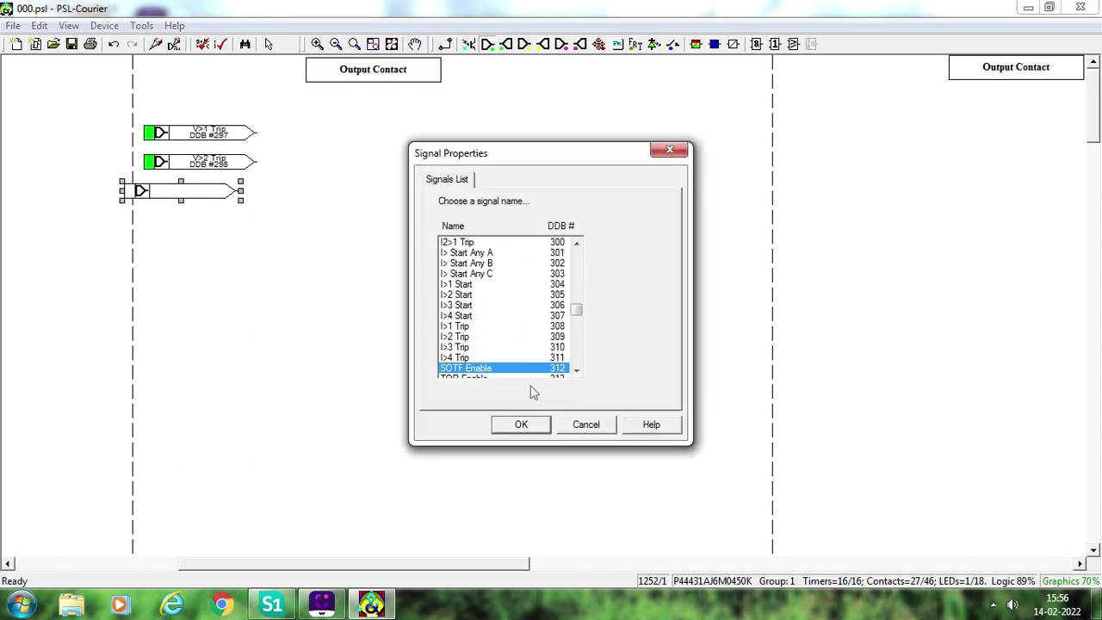
key("Down")
key("Down")
key("Down")
key("Down")
key("Down")
key("Down")
key("Down")
key("Down")
key("Down")
key("Down")
key("Down")
key("Down")
key("Down")
key("Down")
key("Down")
key("Down")
key("Down")
key("Down")
key("Down")
key("Down")
left_click(531, 432)
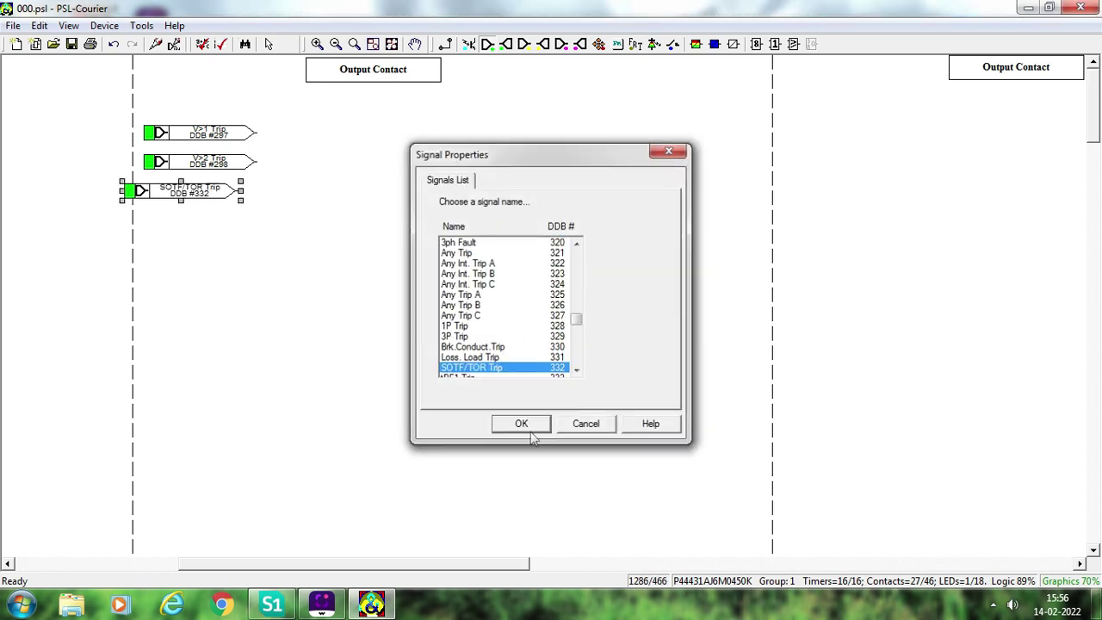
left_click_drag(173, 197, 199, 197)
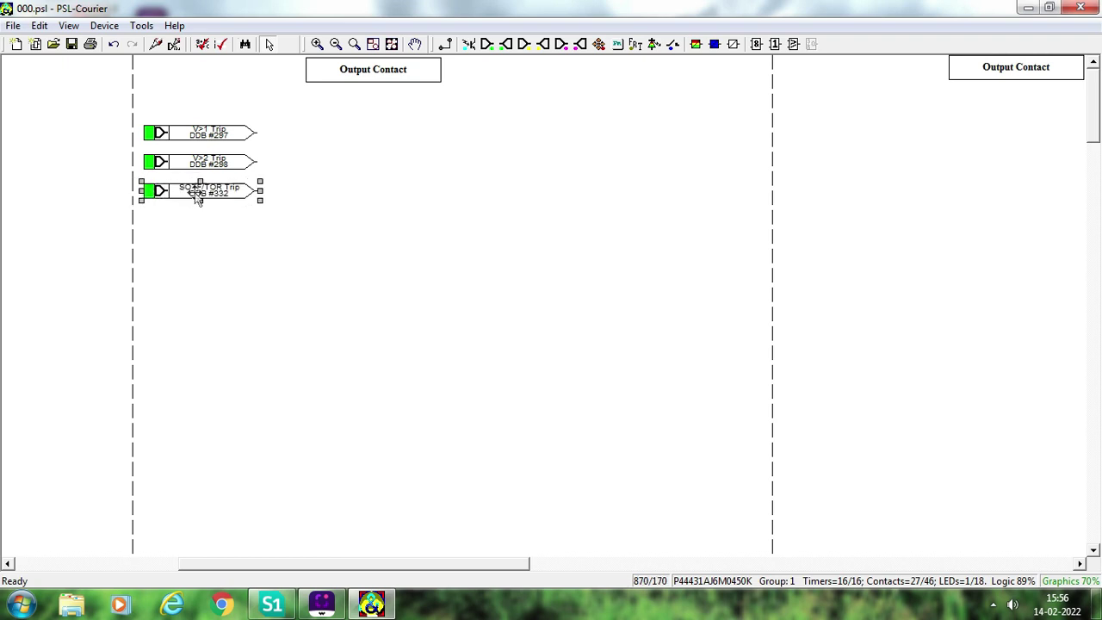
Place an I>4 Trip input signal, DDB 311, below SOTF/TOR Trip and align it with the signals above
left_click(488, 44)
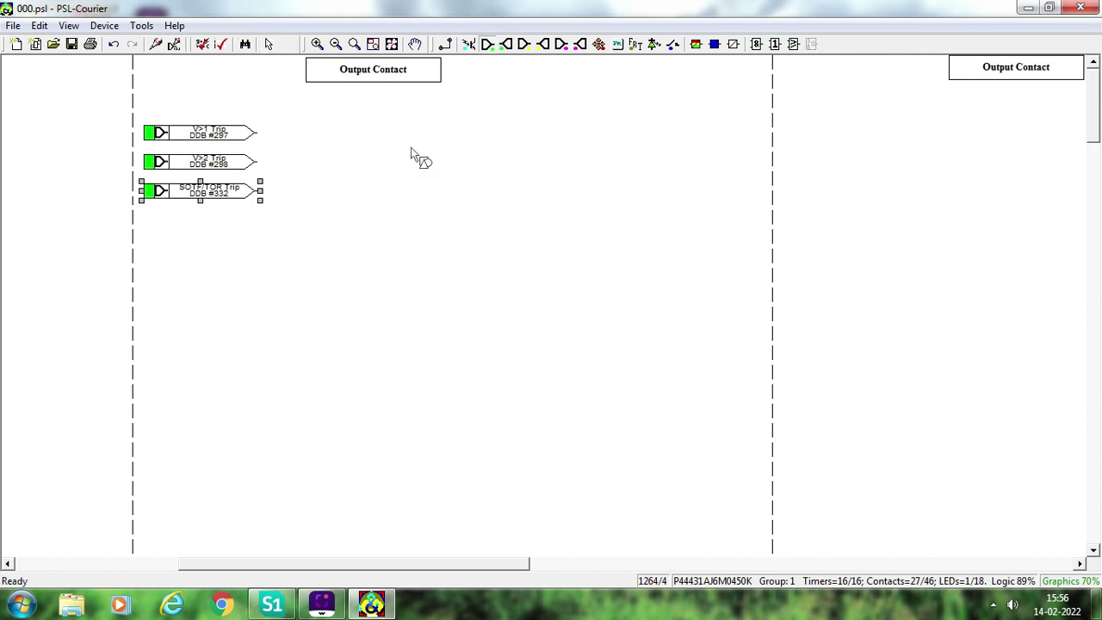
left_click(180, 230)
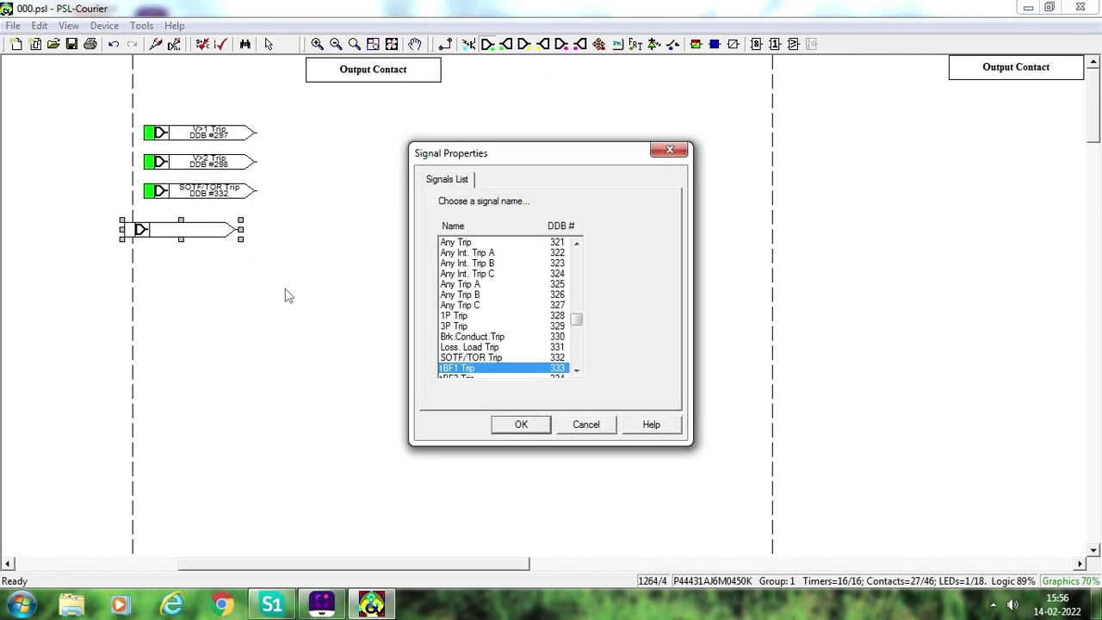
key("Down")
key("Down")
key("Down")
key("Down")
key("Down")
key("Down")
key("Down")
key("Down")
key("Down")
key("Down")
key("Down")
key("Down")
key("Down")
key("Down")
key("Down")
key("Down")
key("Down")
key("Down")
key("Down")
key("Down")
key("Down")
key("Down")
key("Down")
key("Down")
key("Down")
key("Down")
key("Down")
key("Down")
key("Down")
key("Down")
key("Down")
key("Down")
key("Down")
key("Down")
key("Down")
key("Down")
key("Down")
key("Down")
key("Down")
key("Down")
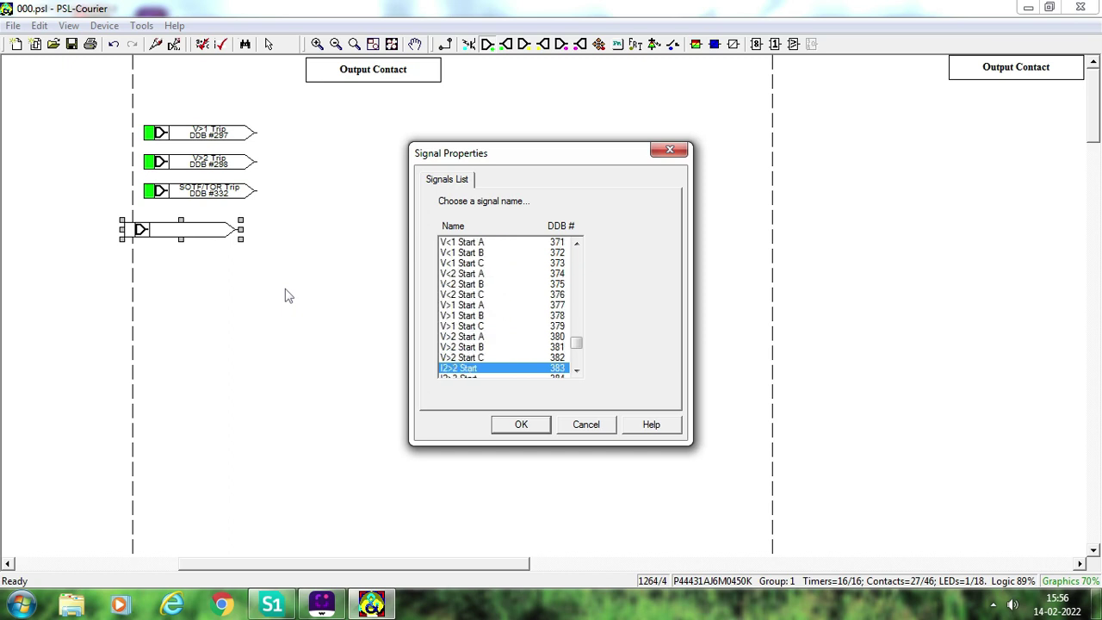
key("Down")
key("Down")
key("Down")
key("Down")
key("Down")
key("Down")
key("Down")
key("Down")
key("Down")
key("Down")
key("Down")
key("Down")
key("Down")
key("Down")
key("Down")
key("Down")
key("Down")
key("Down")
key("Down")
key("Down")
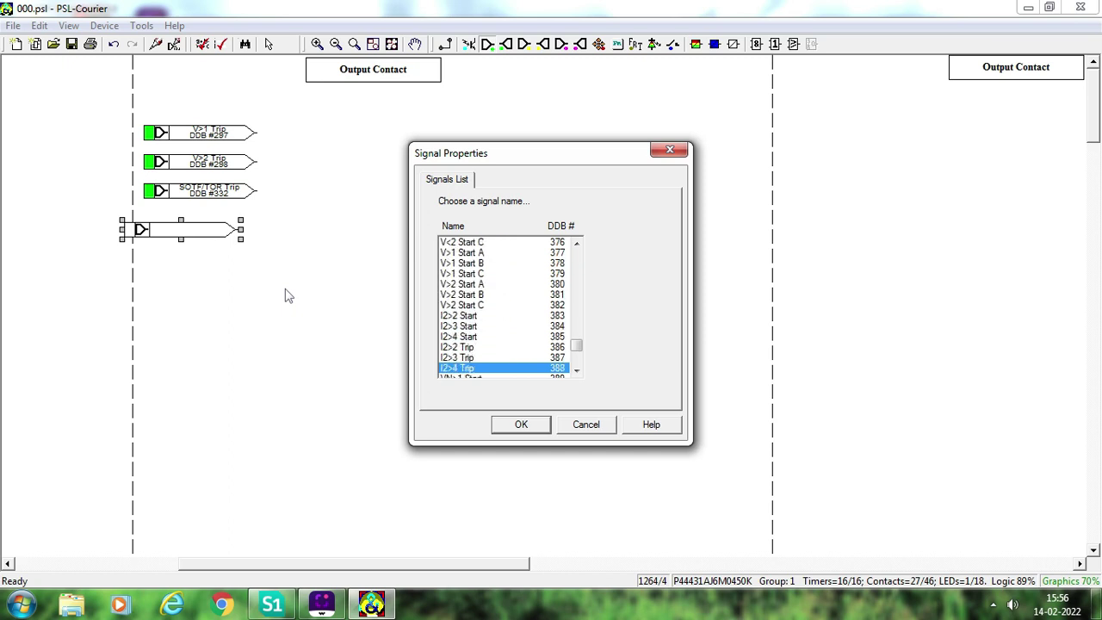
type("IN>2")
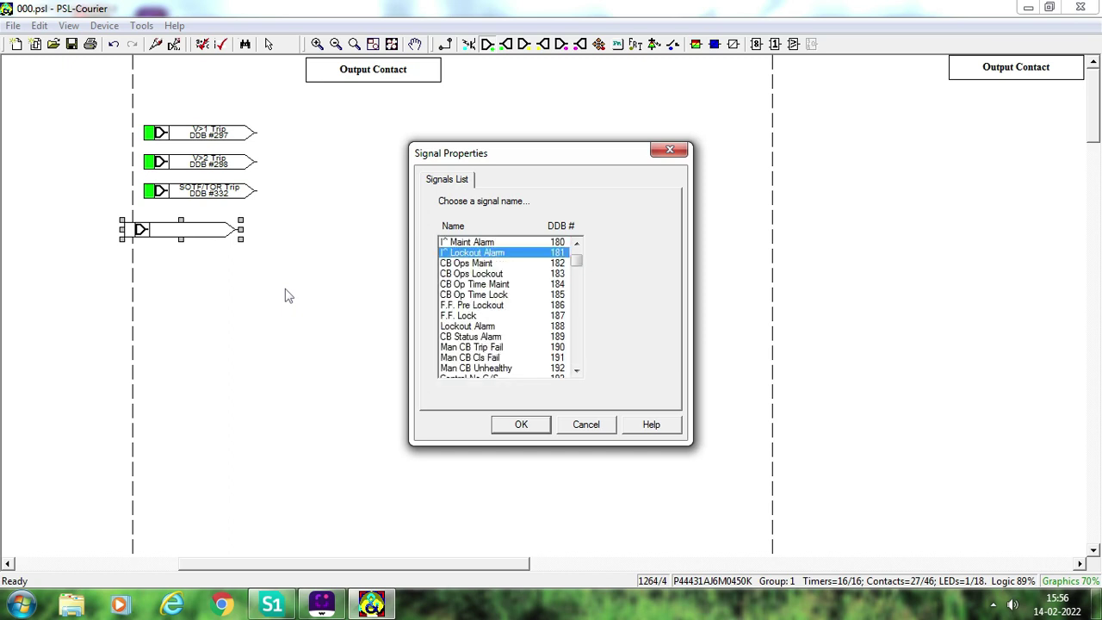
key("Down")
key("Down")
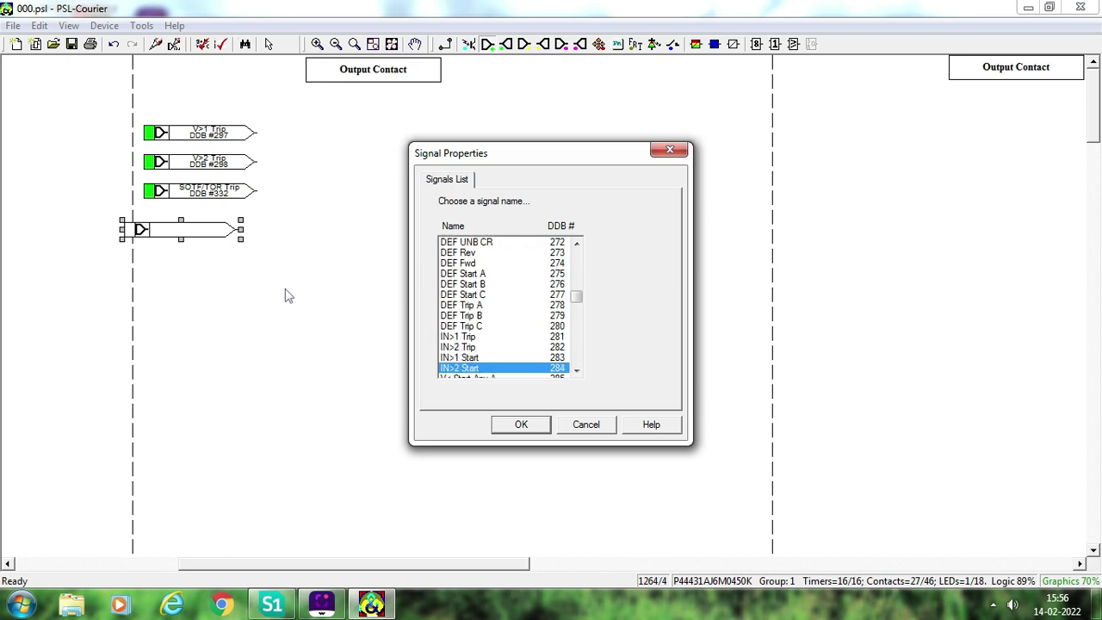
key("Down")
key("Down")
key("Down")
key("Down")
key("Down")
key("Down")
key("Down")
key("Down")
key("Down")
key("Down")
key("Down")
key("Down")
key("Down")
key("Down")
key("Down")
key("Down")
key("Down")
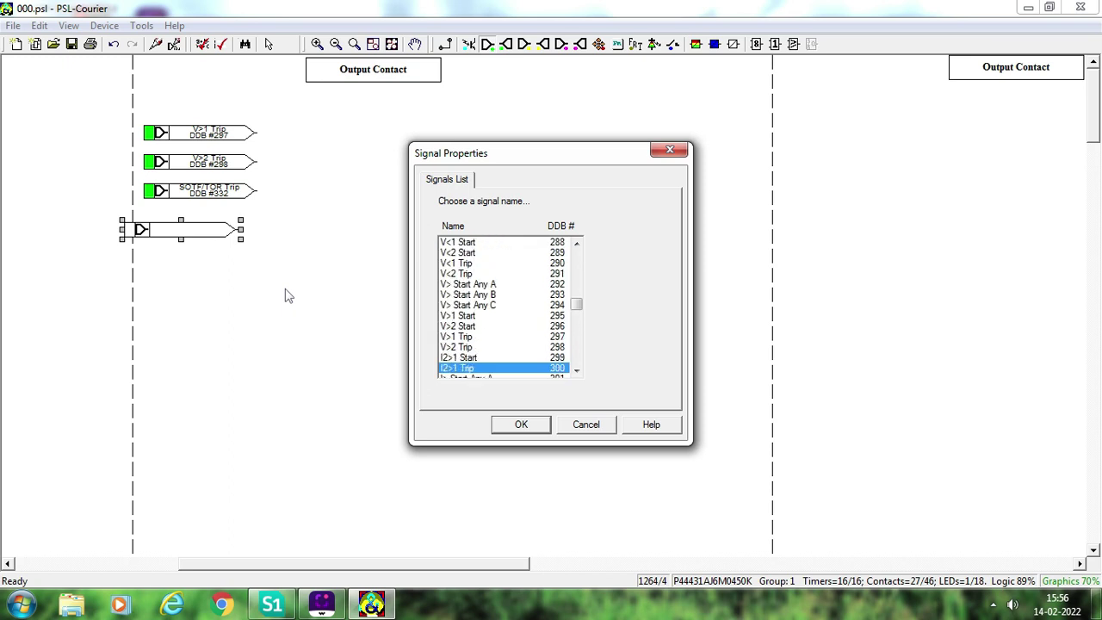
key("Down")
key("Down")
key("Down")
key("Down")
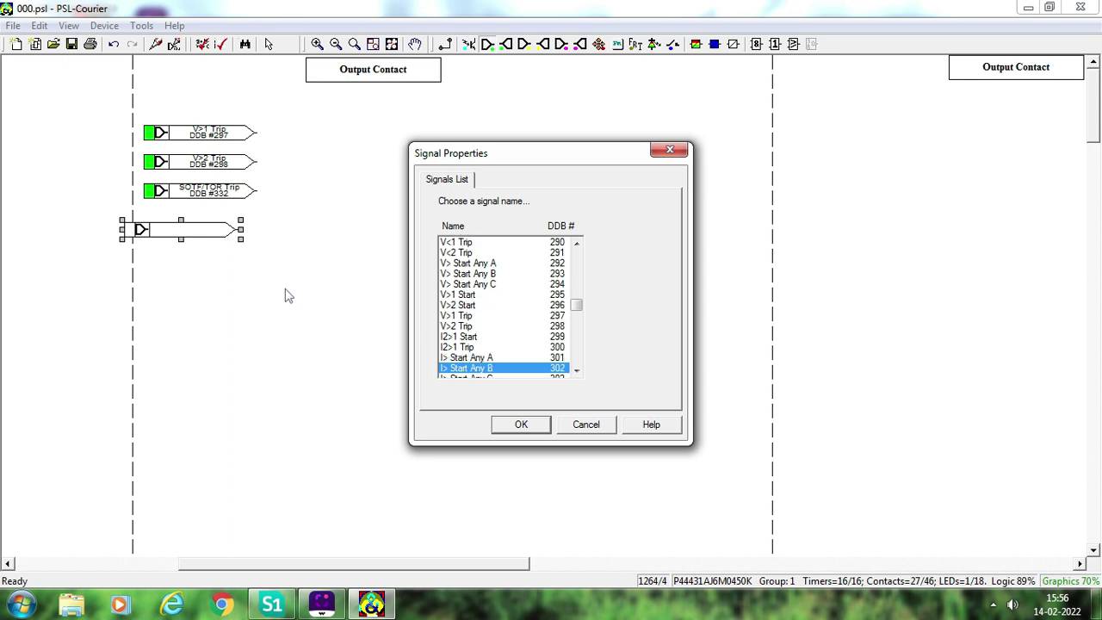
key("Down")
key("Down")
key("Down")
key("Down")
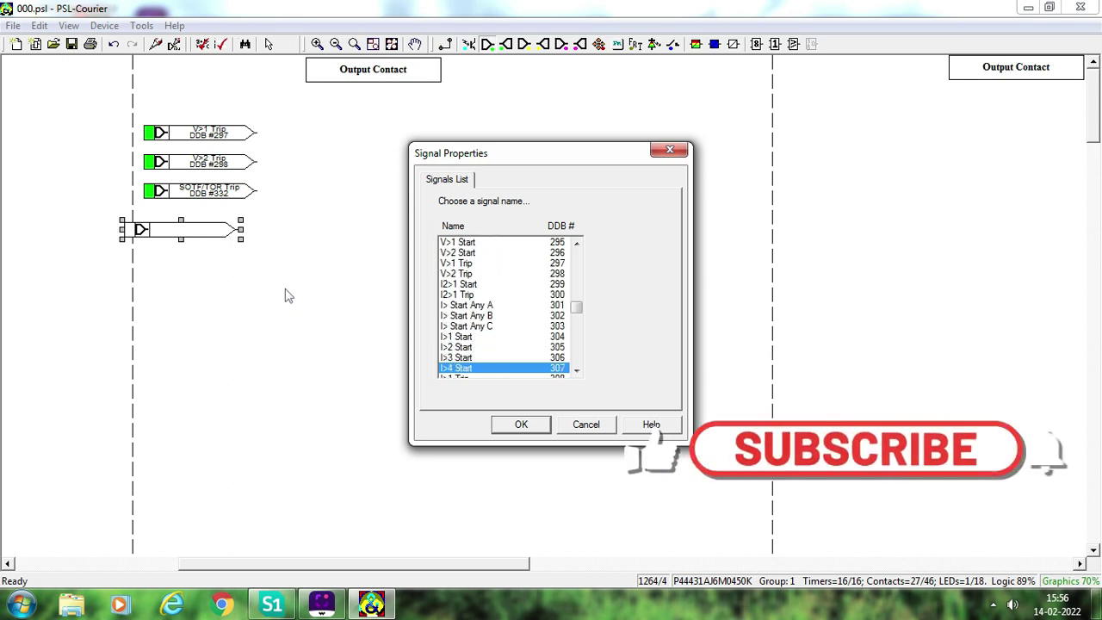
key("Down")
key("Down")
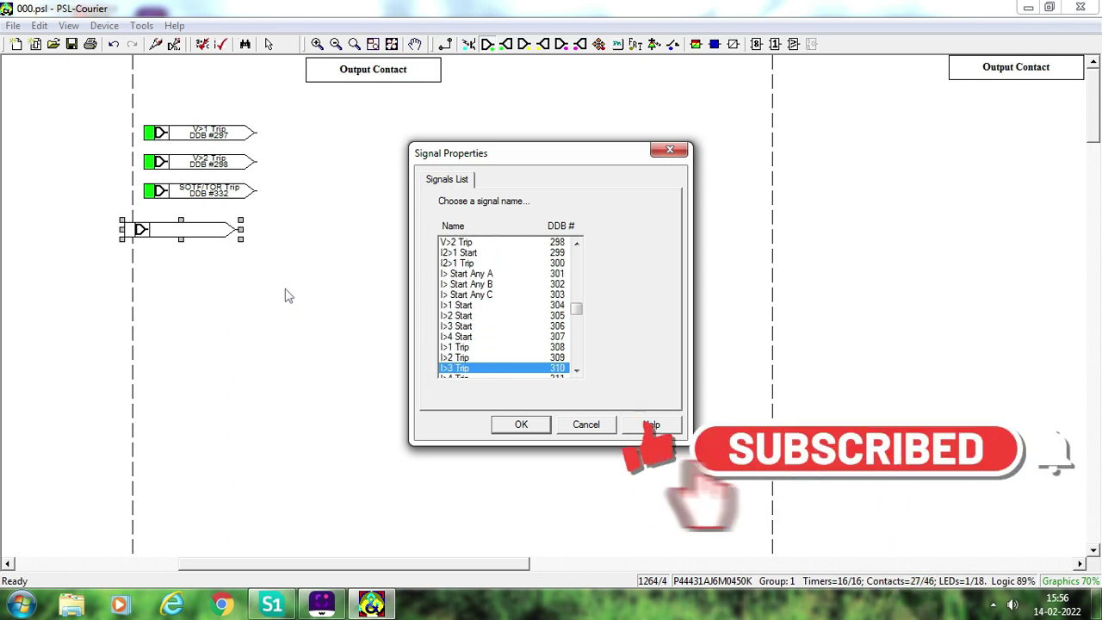
left_click(543, 428)
left_click_drag(200, 226, 200, 217)
left_click(360, 335)
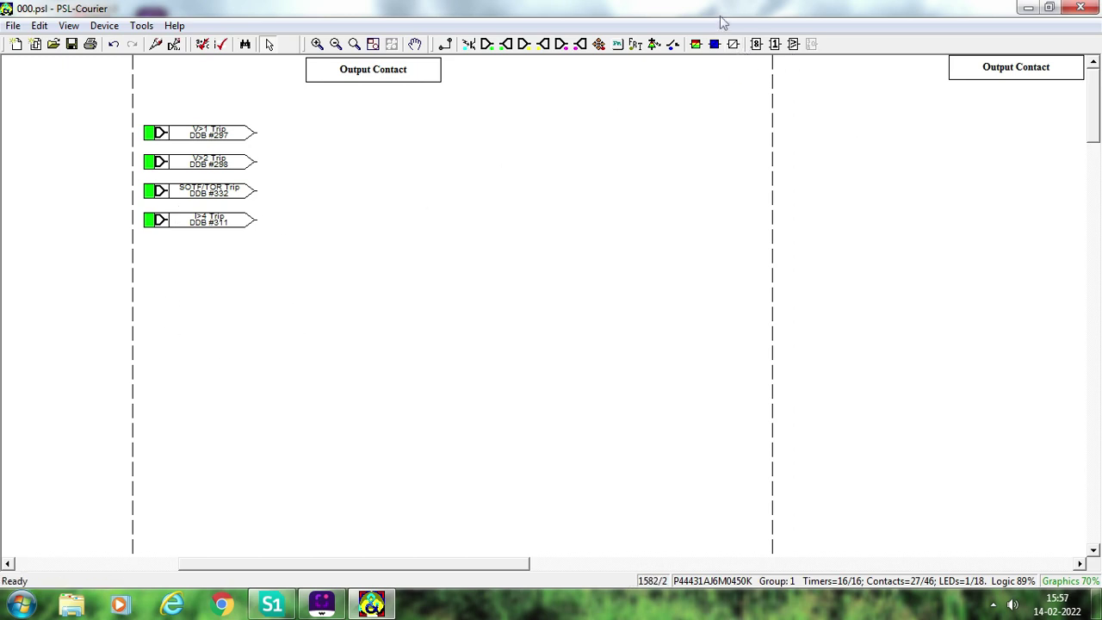
Place an OR gate beside the four trip input signals and link each signal to the gate's input
left_click(775, 44)
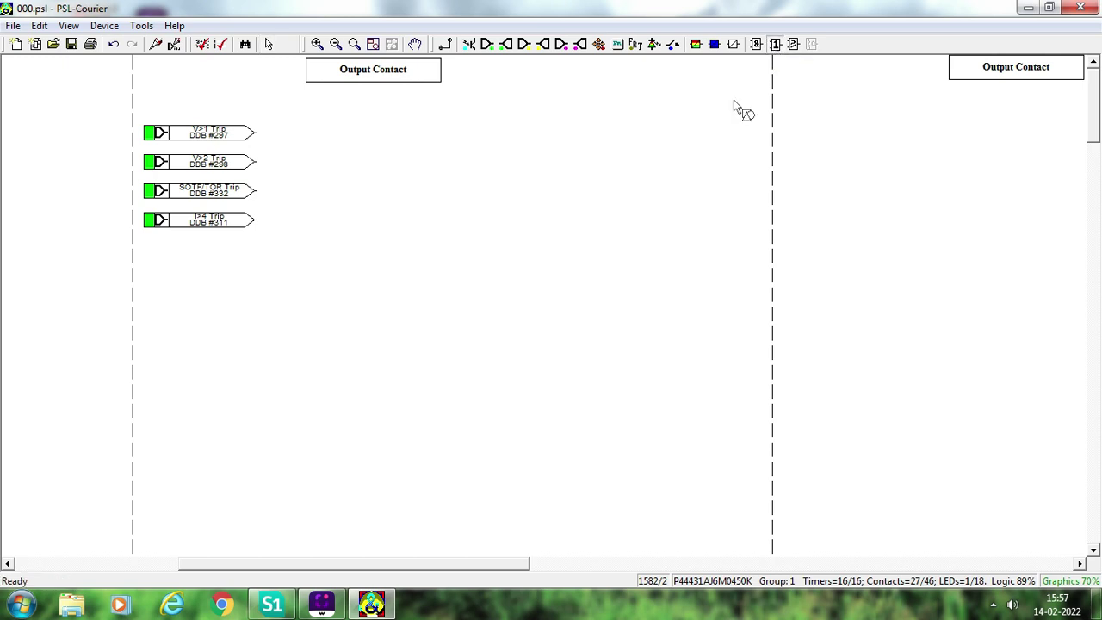
left_click(342, 175)
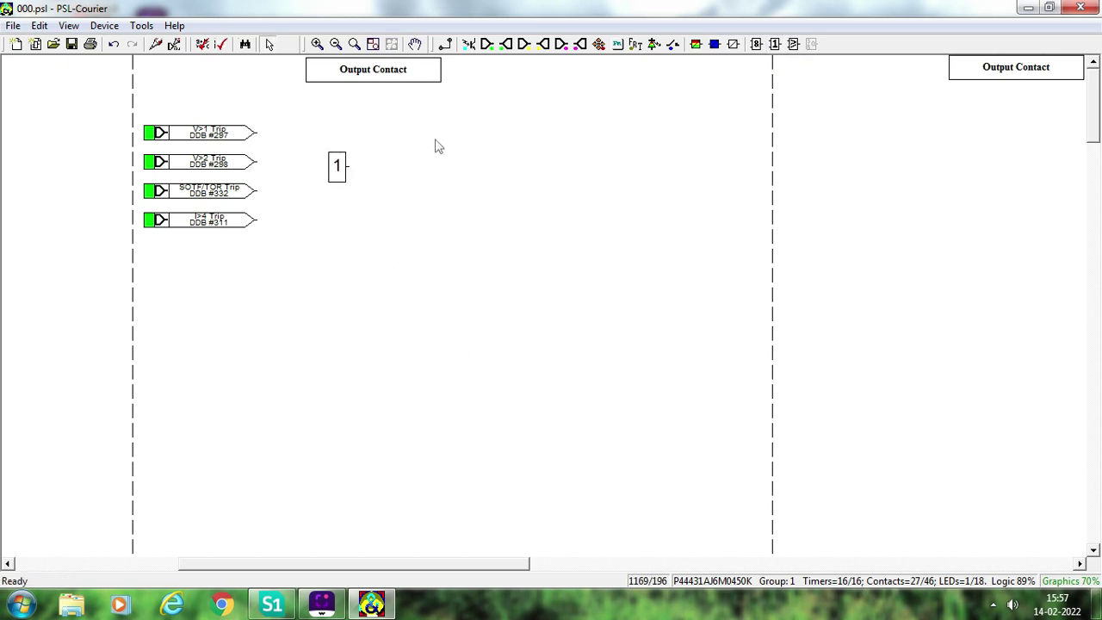
left_click(446, 44)
left_click_drag(320, 163, 323, 163)
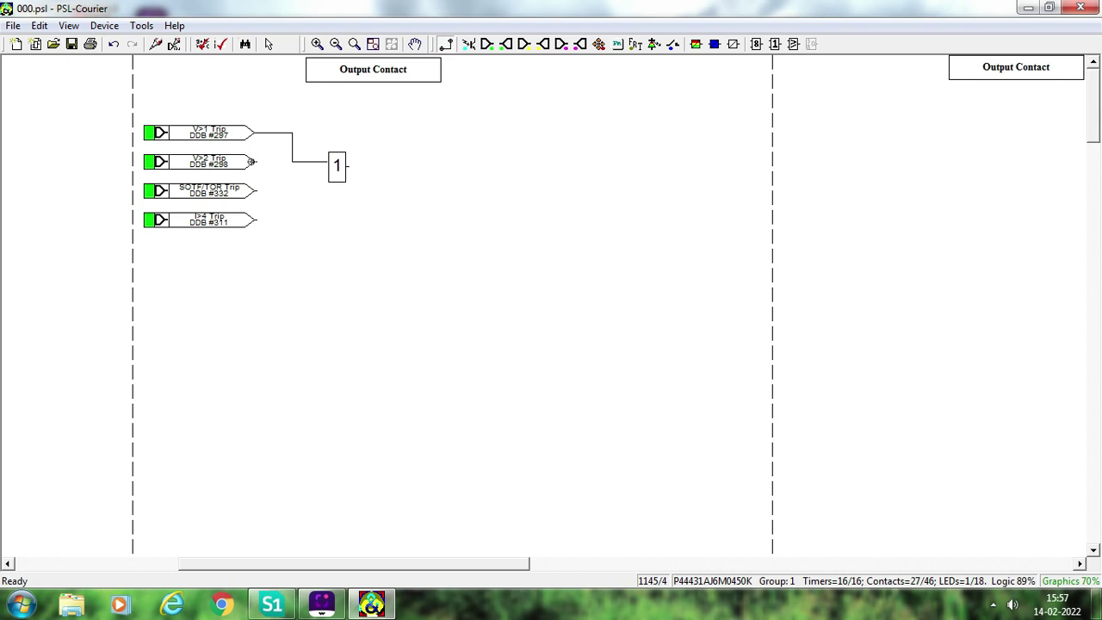
left_click_drag(252, 161, 325, 170)
left_click_drag(257, 194, 321, 177)
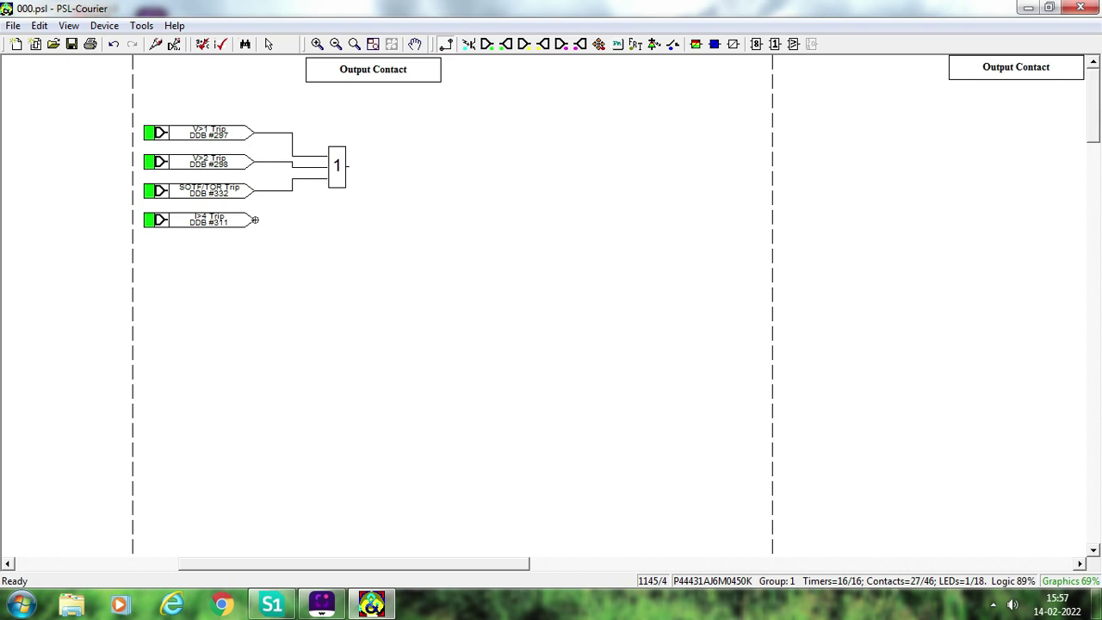
left_click_drag(255, 220, 319, 159)
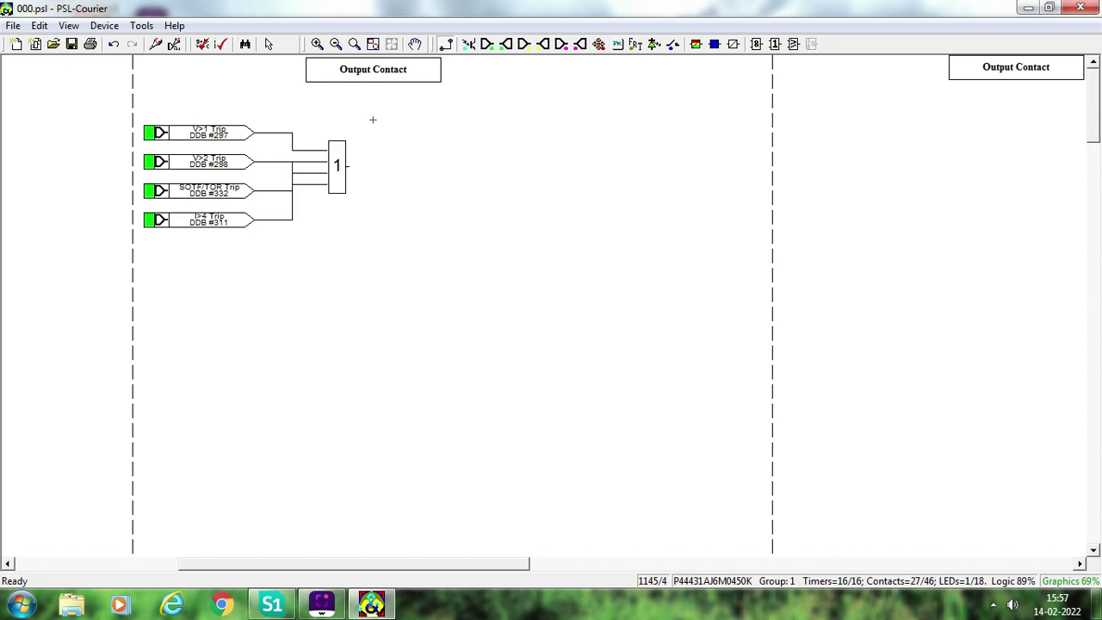
key("Escape")
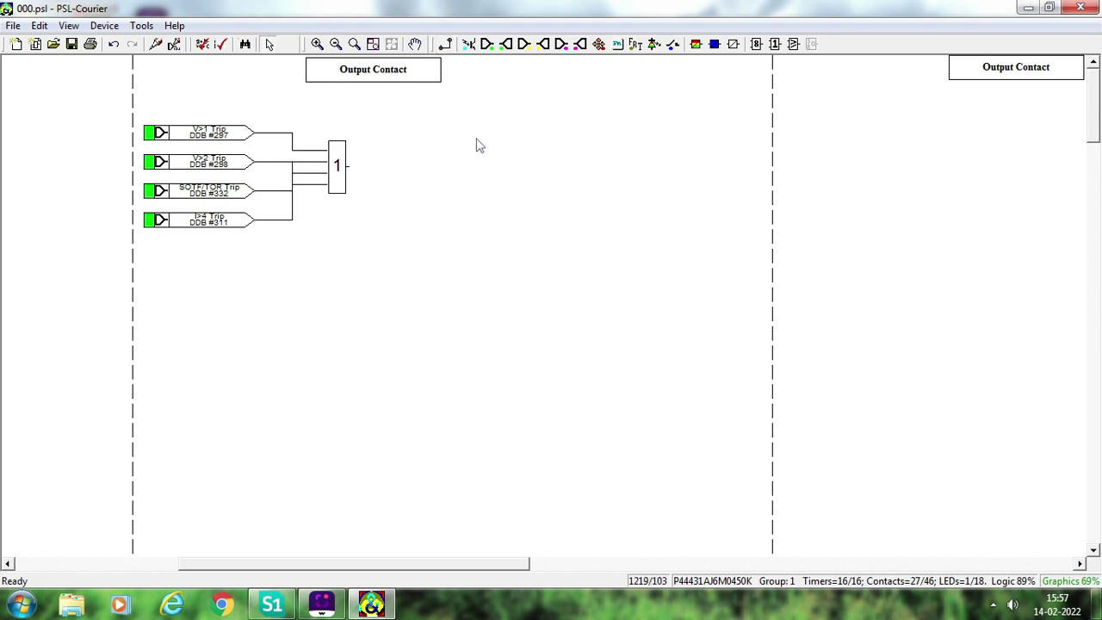
Place a GRP-A RLY contact signal, DDB 22, beside the OR gate and try to link the gate's output to it
left_click(672, 46)
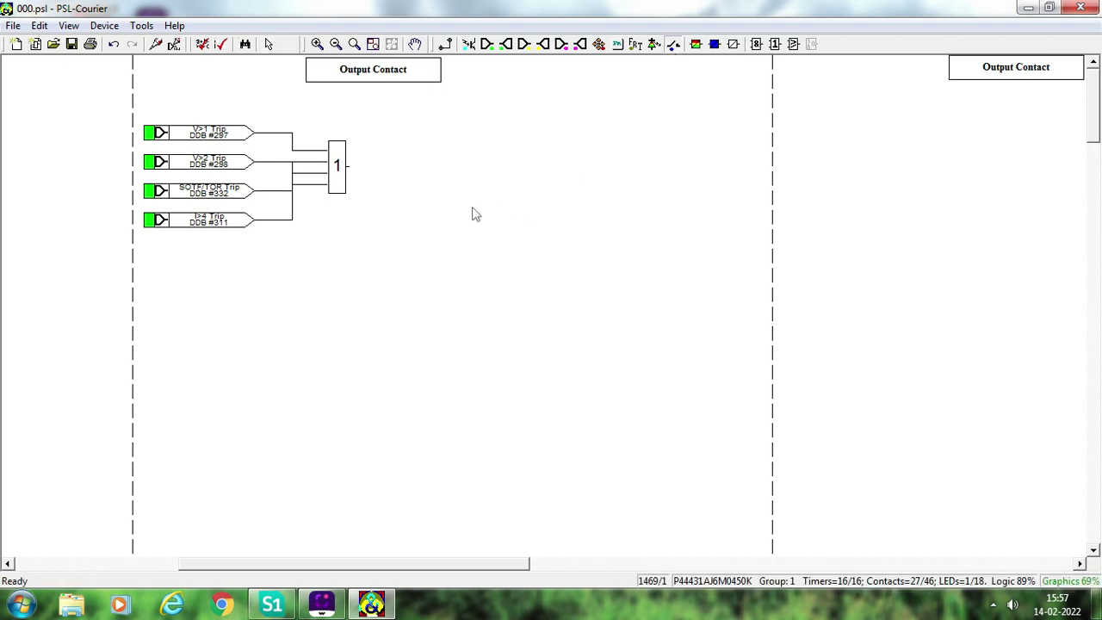
left_click(445, 171)
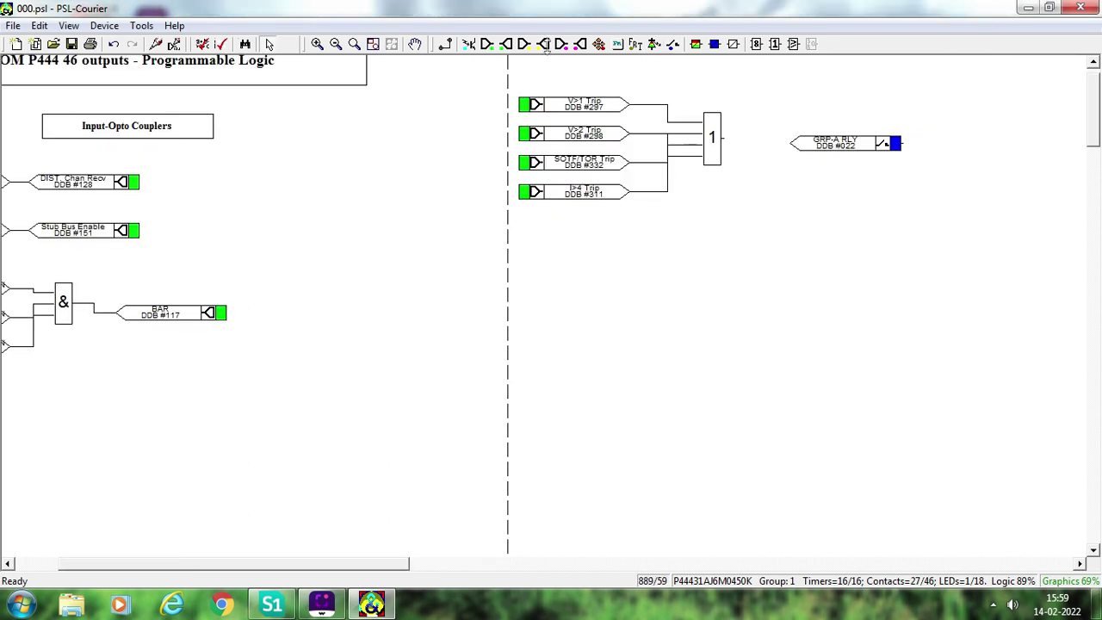
left_click_drag(439, 47, 718, 45)
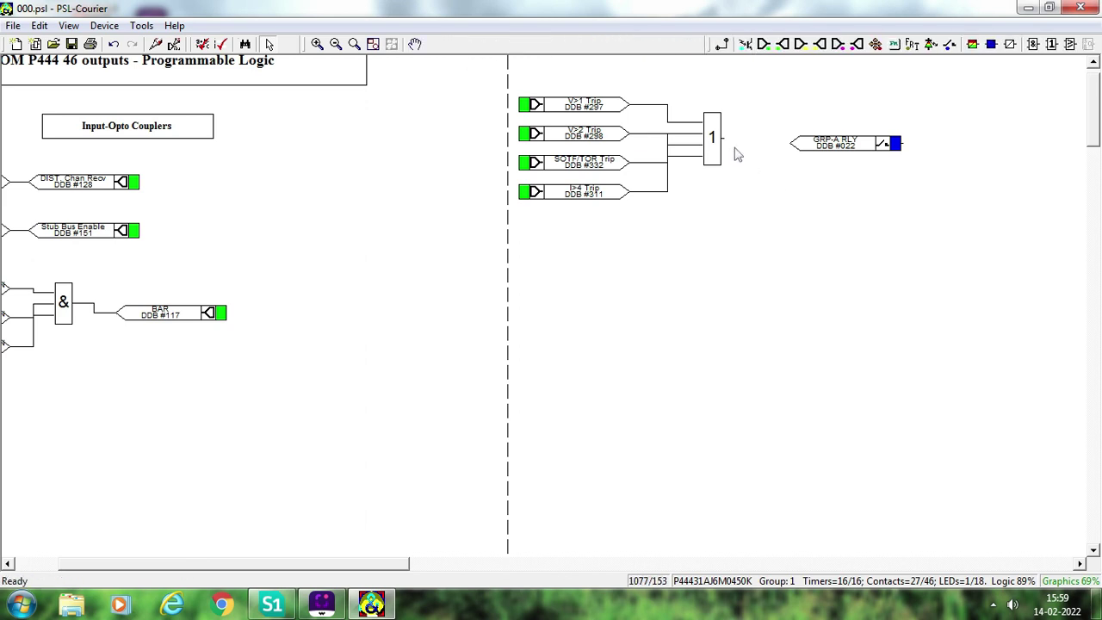
left_click(722, 44)
left_click(722, 48)
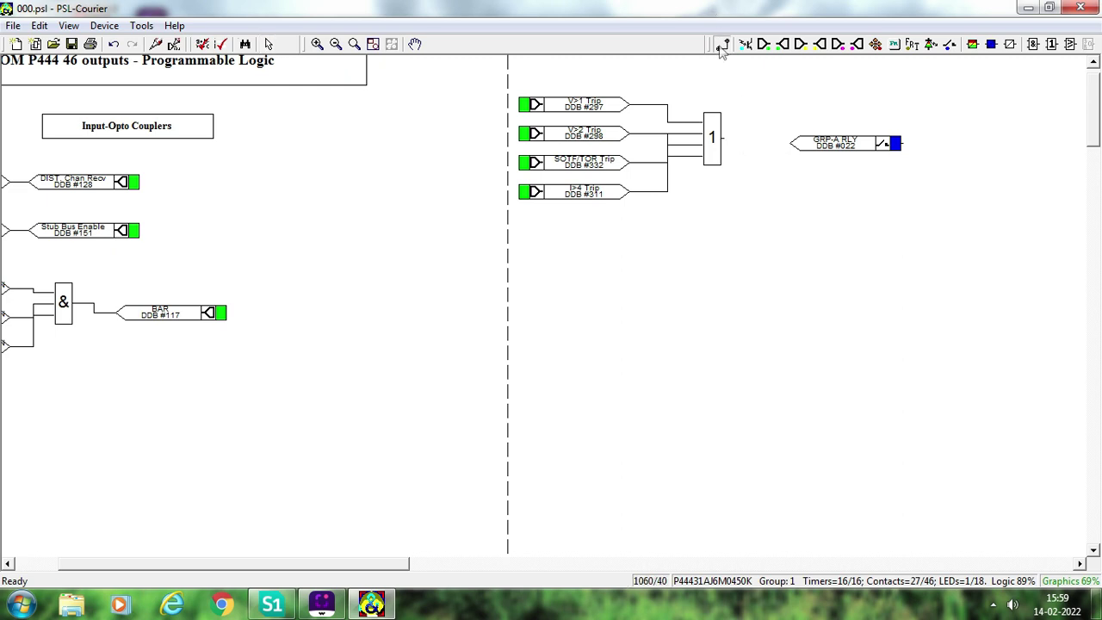
left_click(789, 146)
key("Escape")
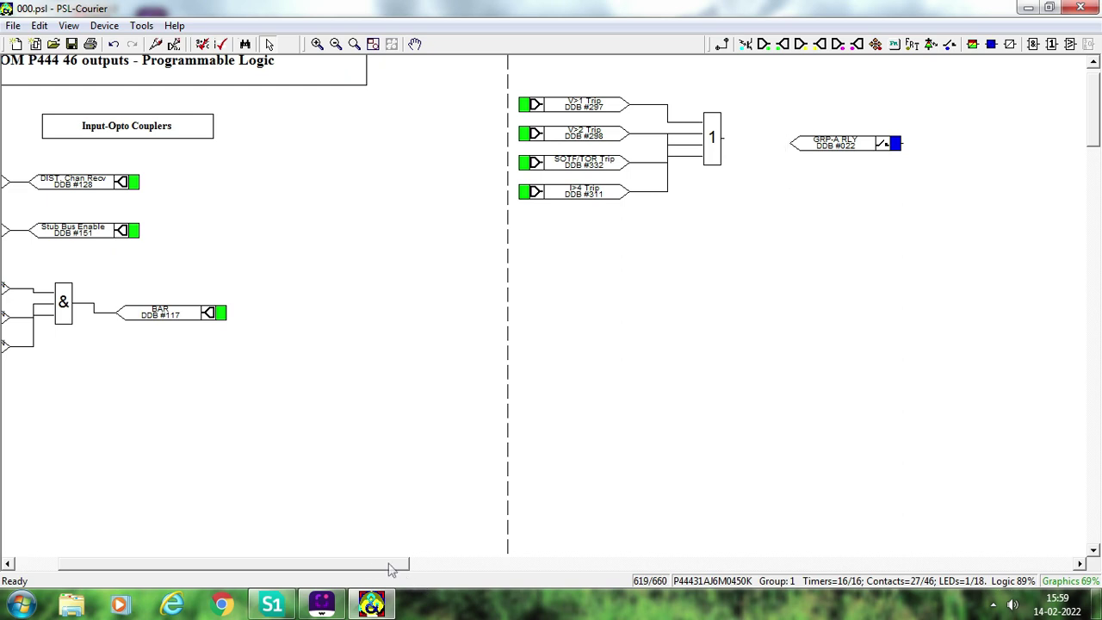
Delete the GRP-A RLY contact signal beside the OR gate
left_click(1080, 564)
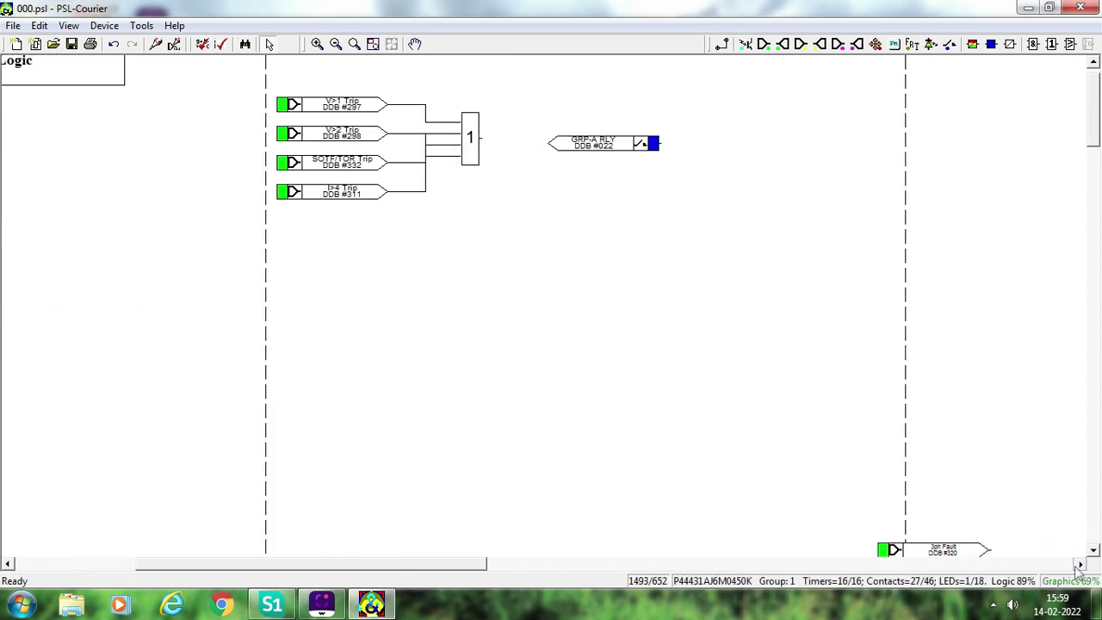
left_click(603, 149)
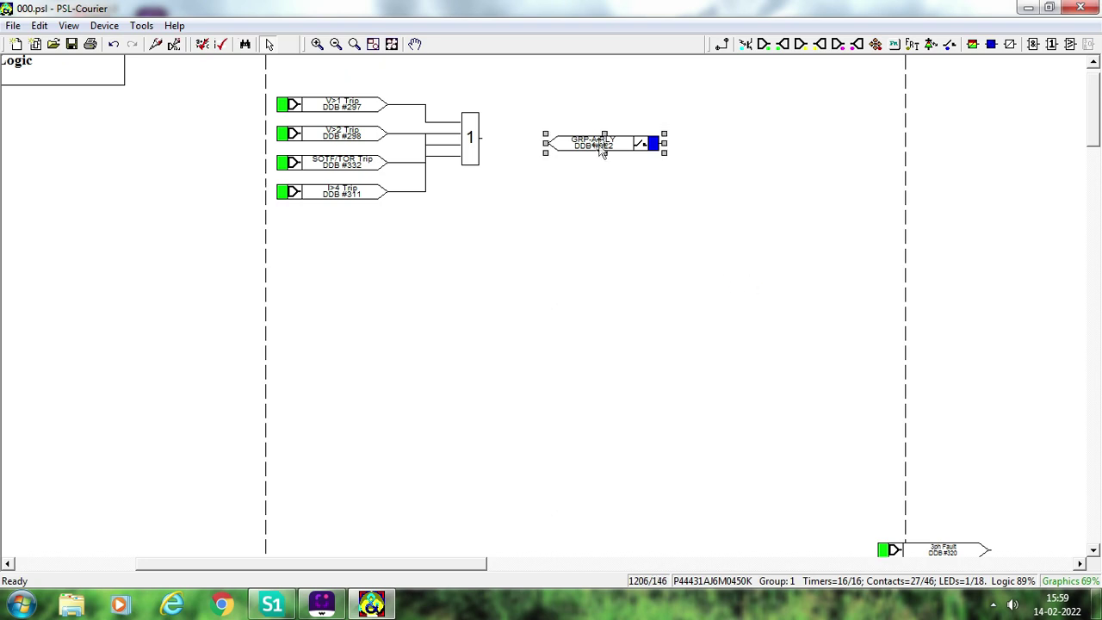
key("Delete")
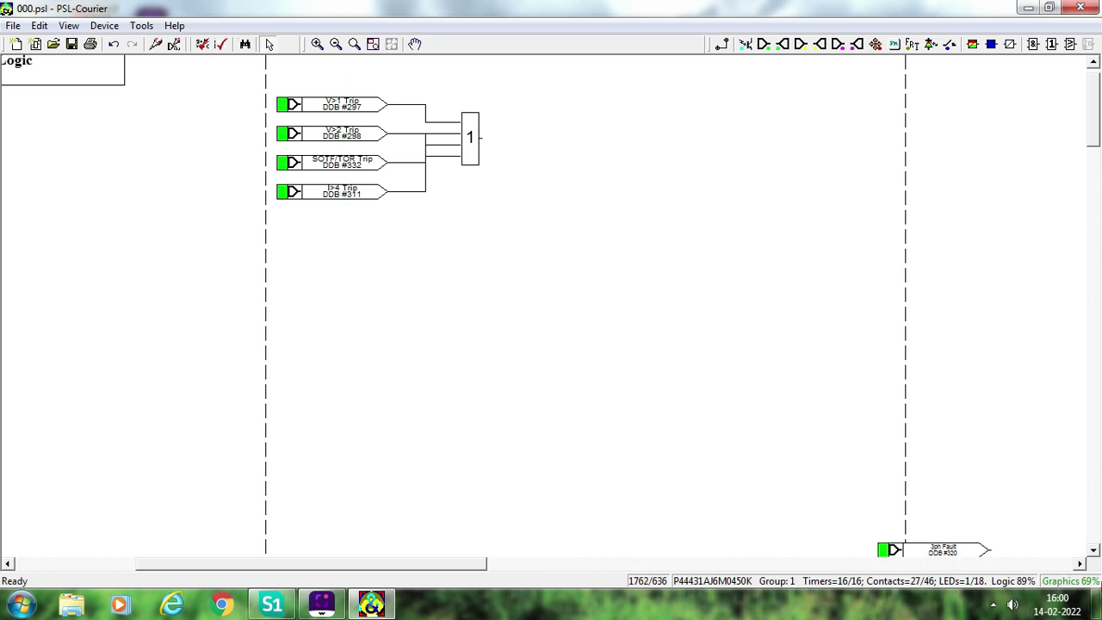
Place a contact conditioner beside the OR gate for 86.1 OPTD, DDB 39, in Dwell mode with a 100 ms pickup value
left_click(1082, 567)
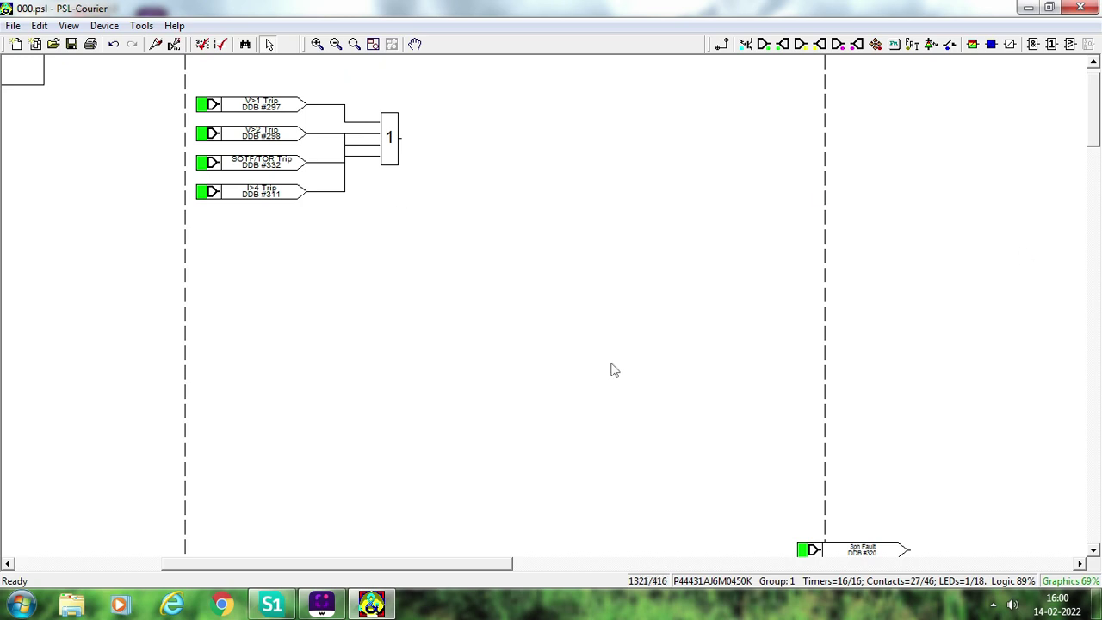
left_click(992, 47)
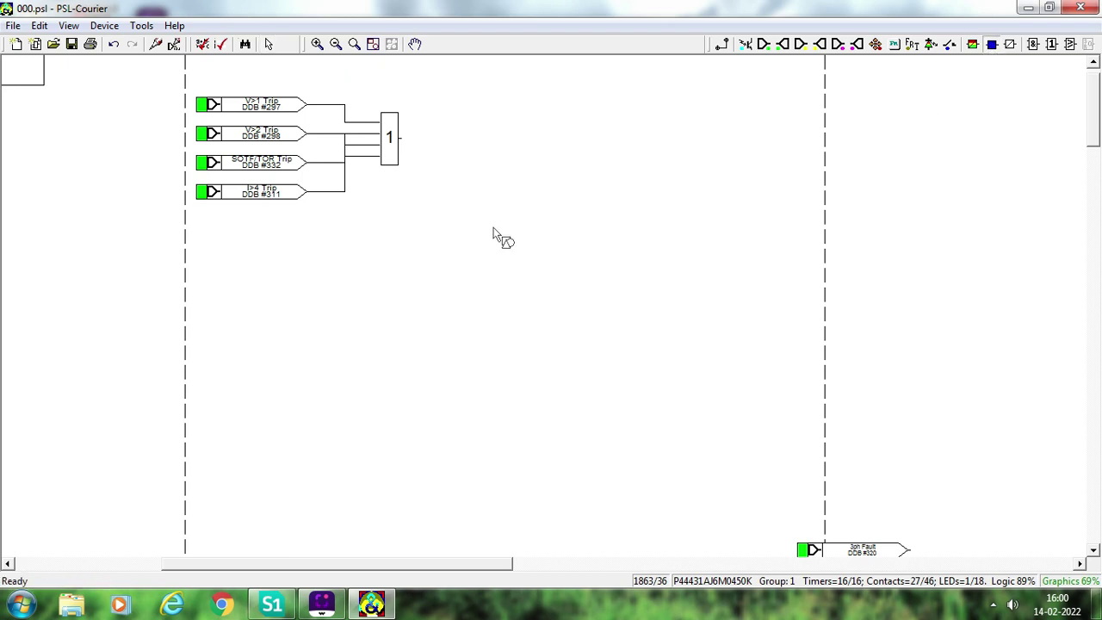
left_click(497, 142)
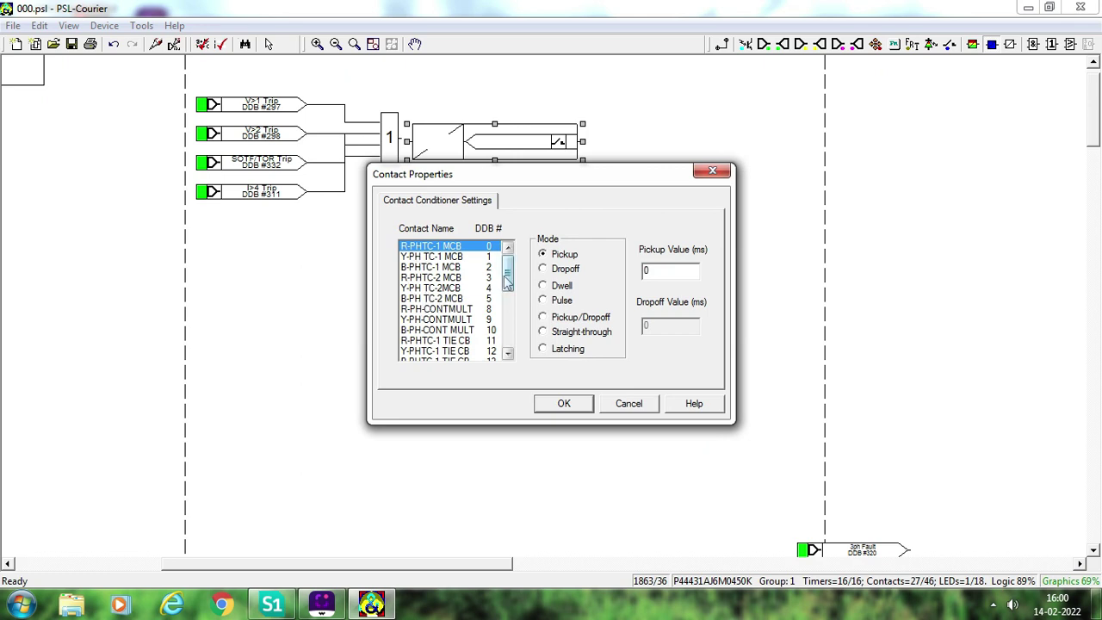
left_click_drag(508, 280, 508, 327)
left_click(444, 289)
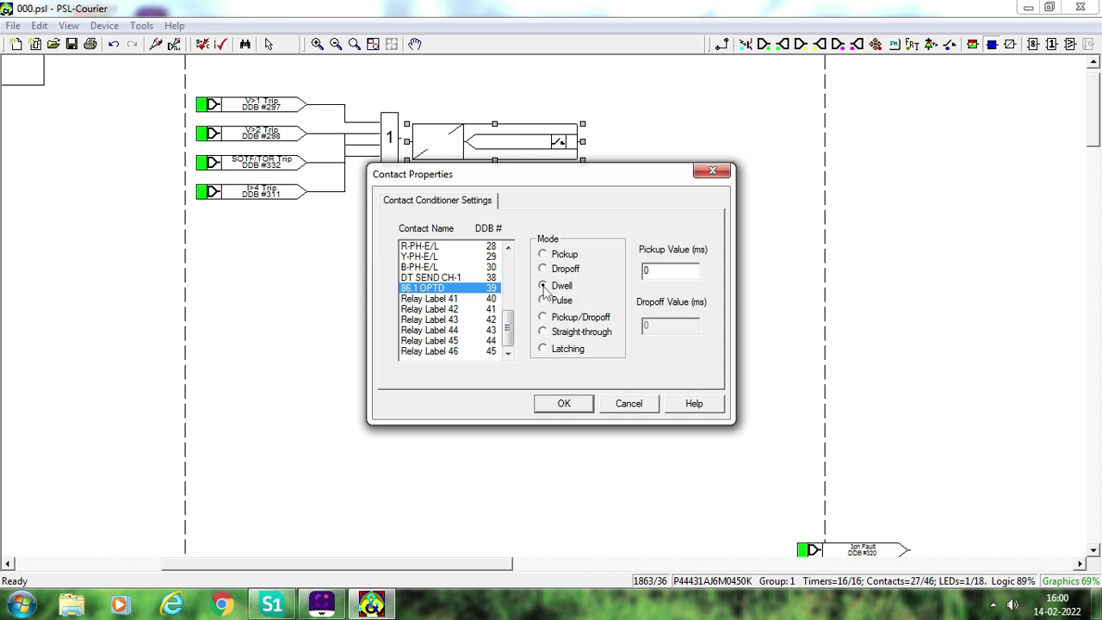
left_click_drag(664, 273, 632, 270)
left_click(561, 410)
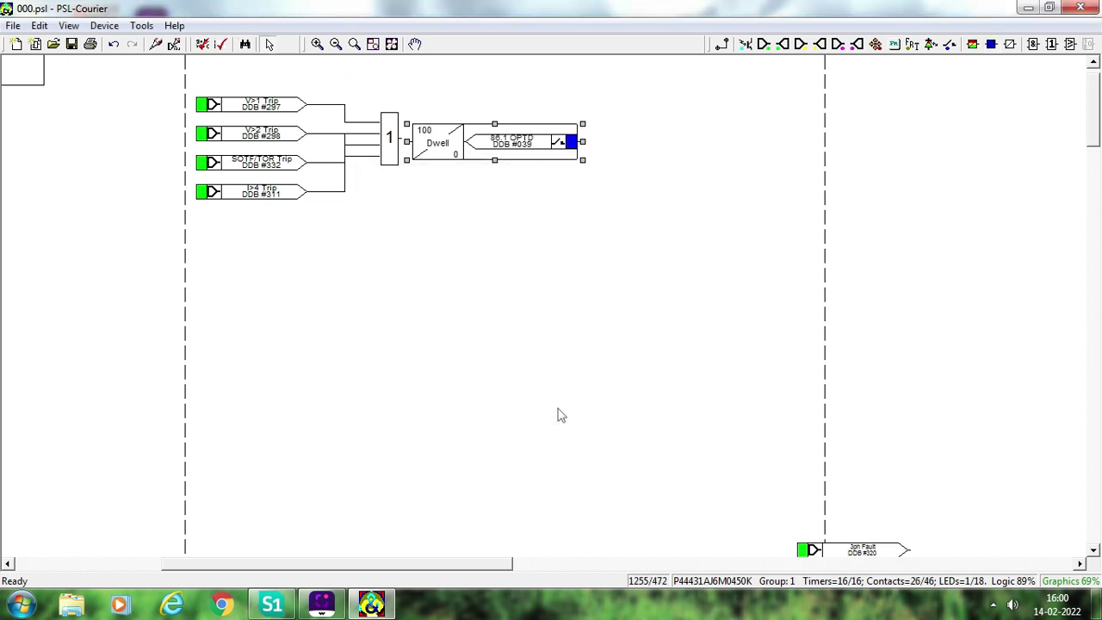
Move the 86.1 OPTD contact conditioner slightly away from the OR gate and link the gate's output to it
mouse_move(446, 129)
left_mouse_down()
mouse_move(461, 118)
mouse_move(465, 130)
left_mouse_up()
left_click(496, 287)
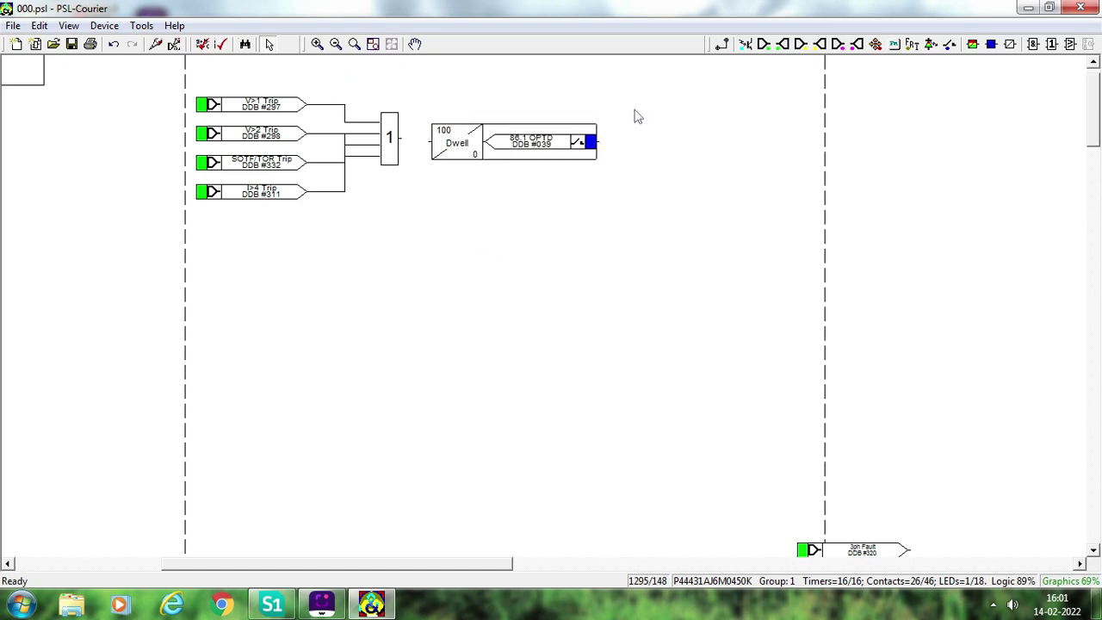
left_click(722, 44)
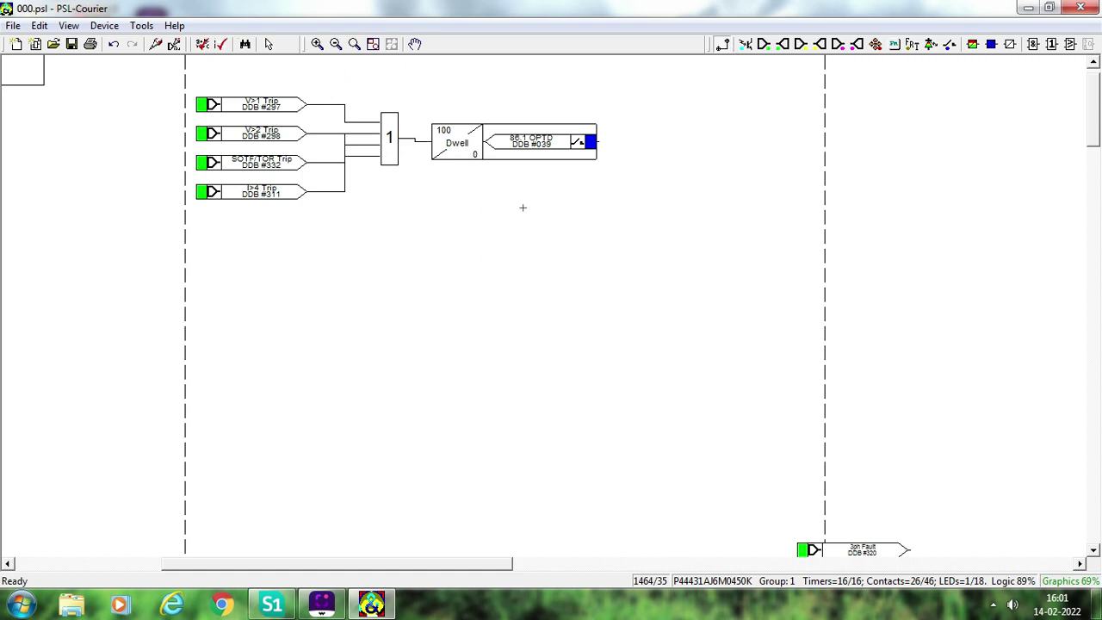
key("Escape")
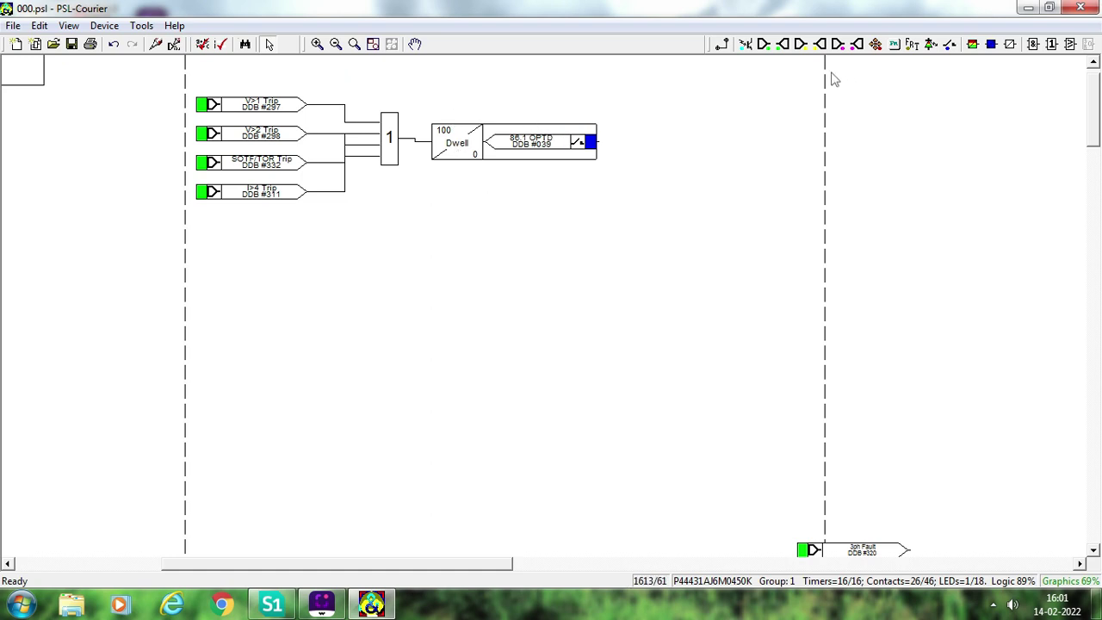
left_click(764, 45)
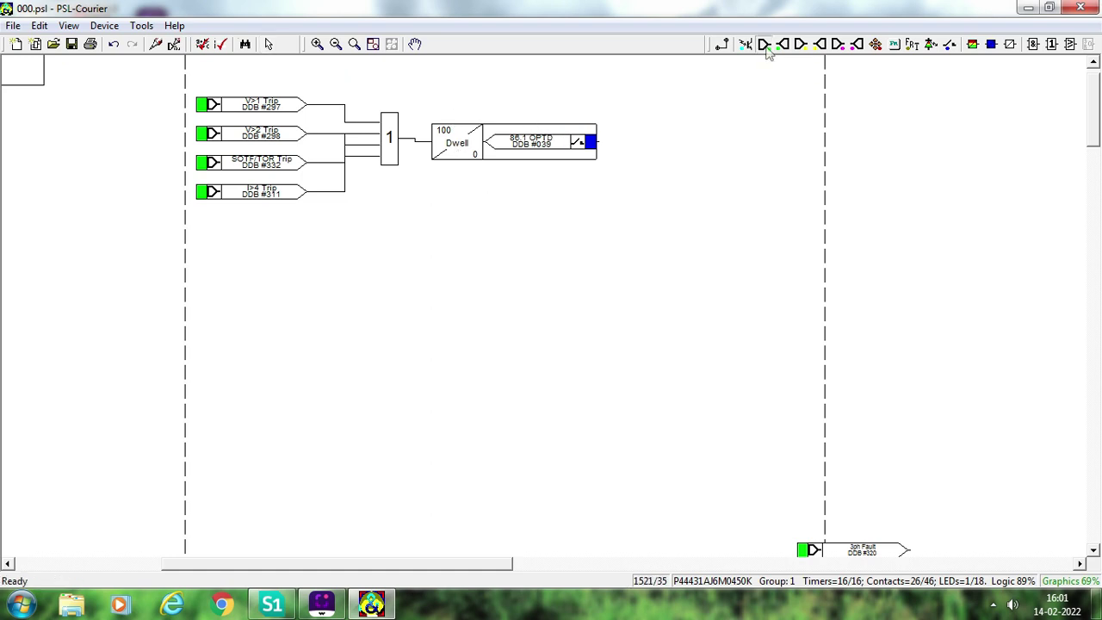
left_click(281, 253)
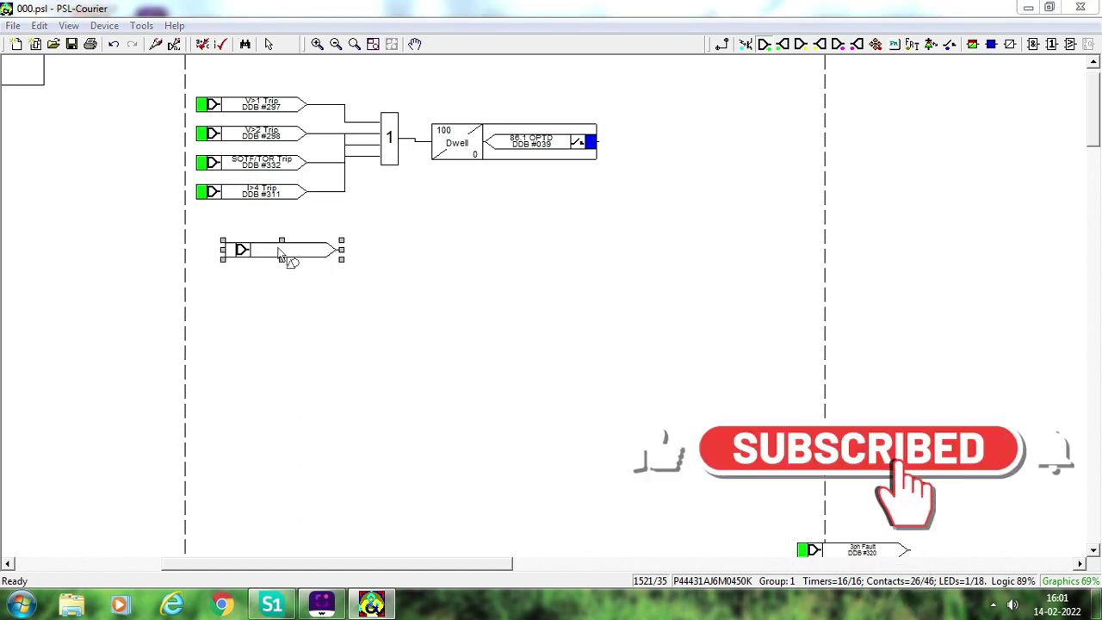
key("v")
key("v")
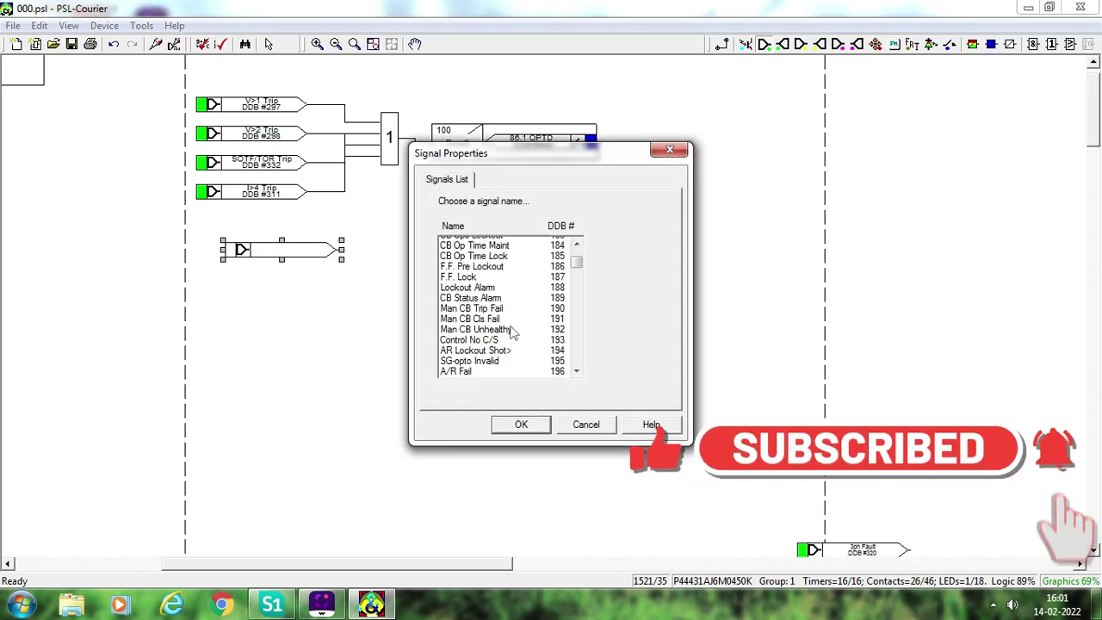
key("v")
key("a")
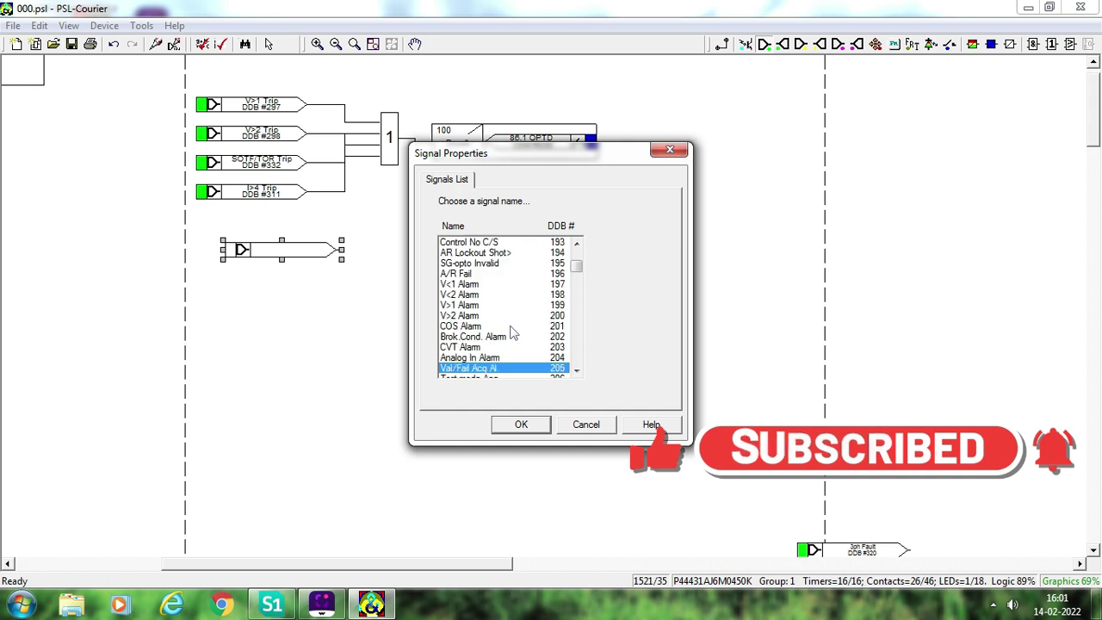
key("c")
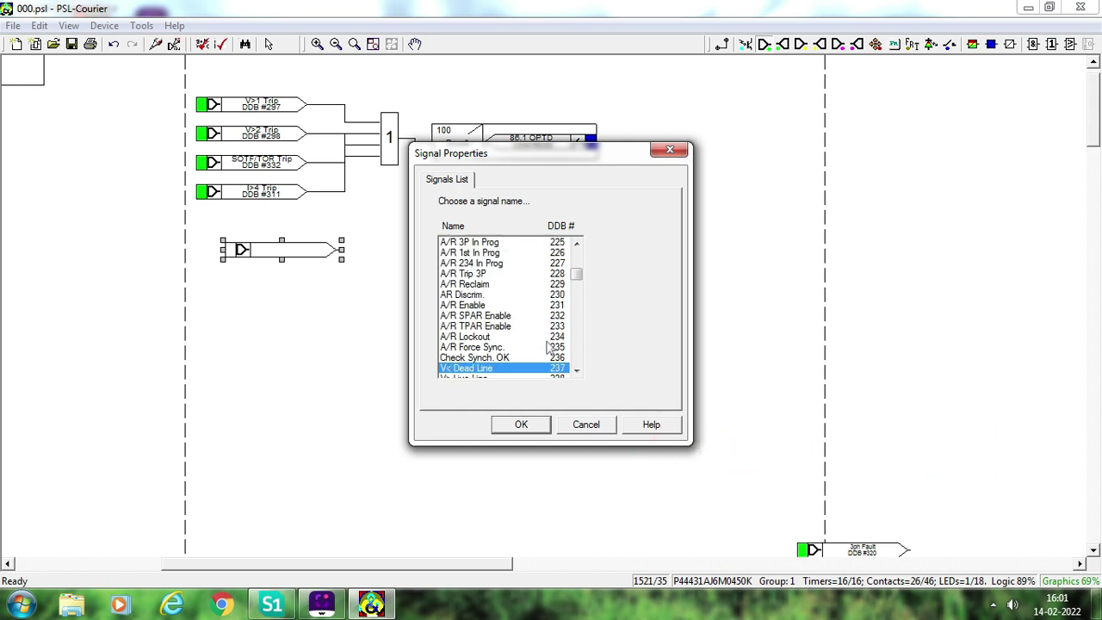
key("v")
key("v")
key("v")
key("v")
key("v")
key("v")
key("v")
key("v")
key("v")
key("v")
key("v")
key("v")
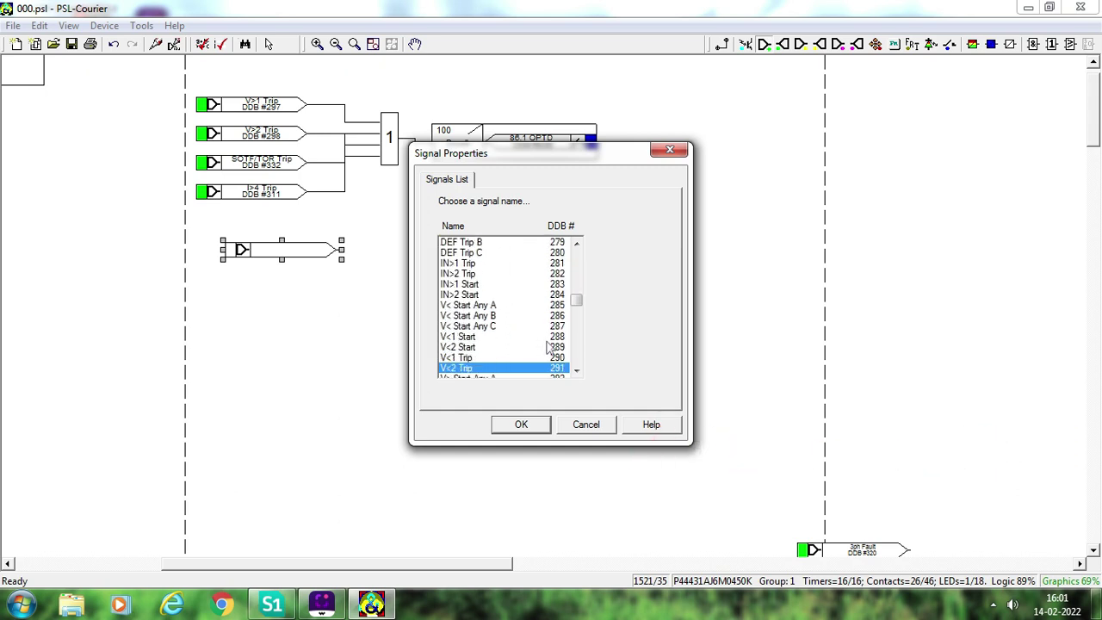
key("v")
key("v")
key("v")
key("v")
key("v")
key("v")
key("v")
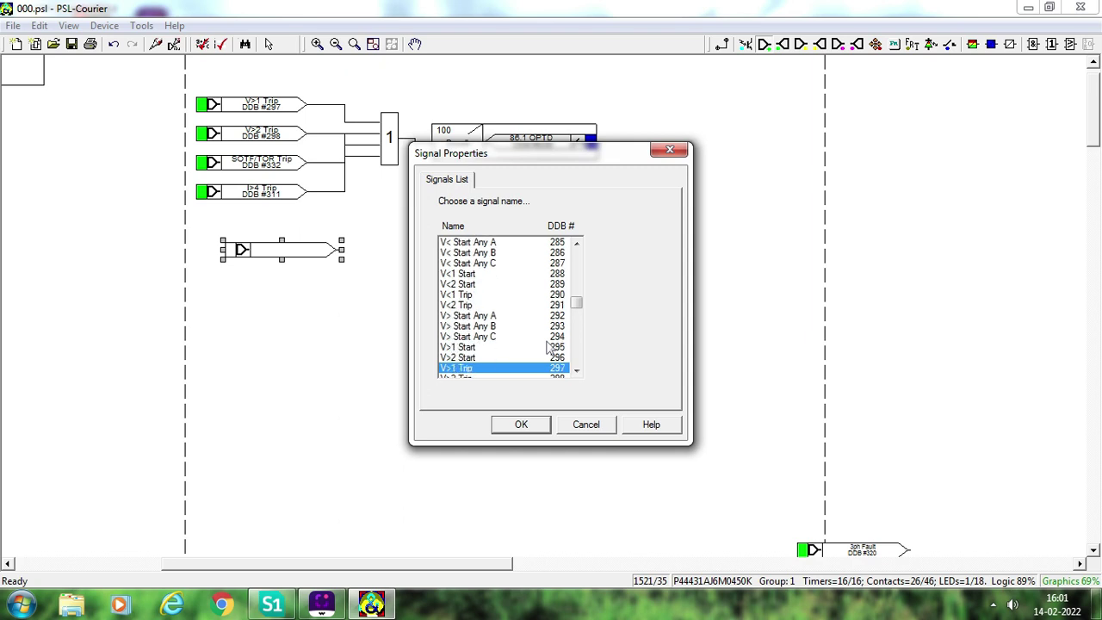
left_click(586, 425)
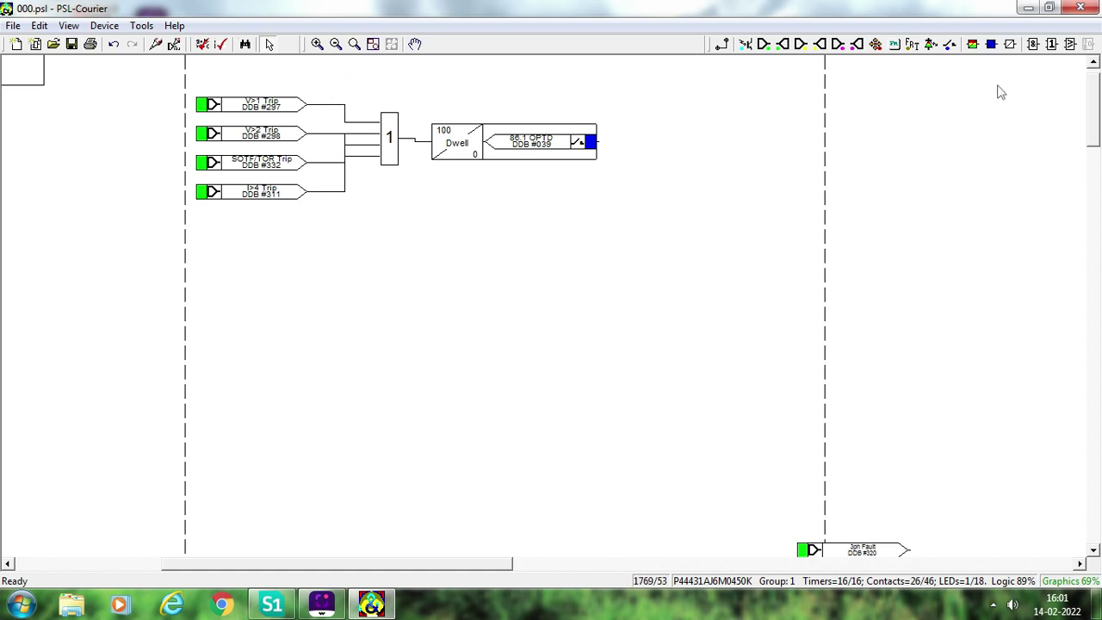
Place a second OR gate below the first one and link the V>1 Trip and V>2 Trip signals to its input
left_click(1051, 44)
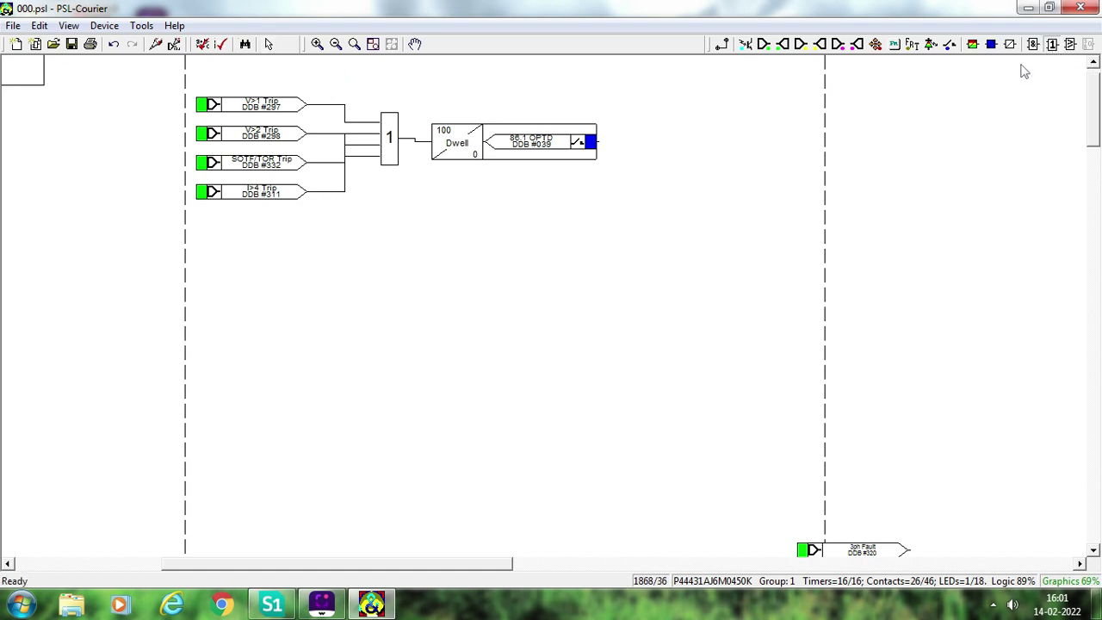
left_click(408, 248)
left_click(722, 44)
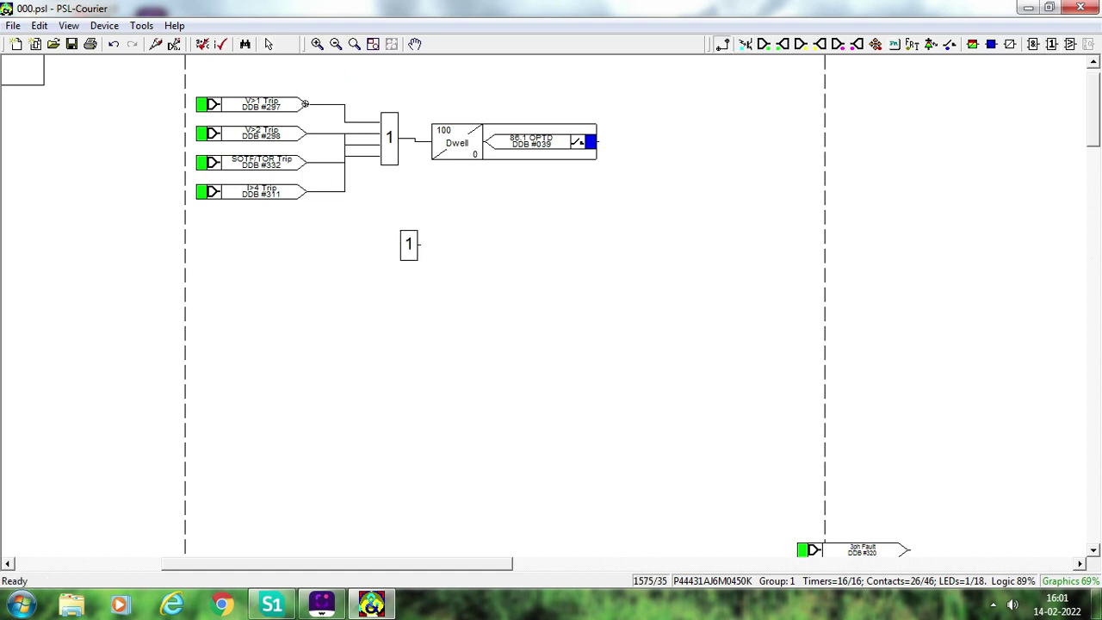
left_click_drag(305, 104, 395, 245)
left_click_drag(306, 135, 397, 258)
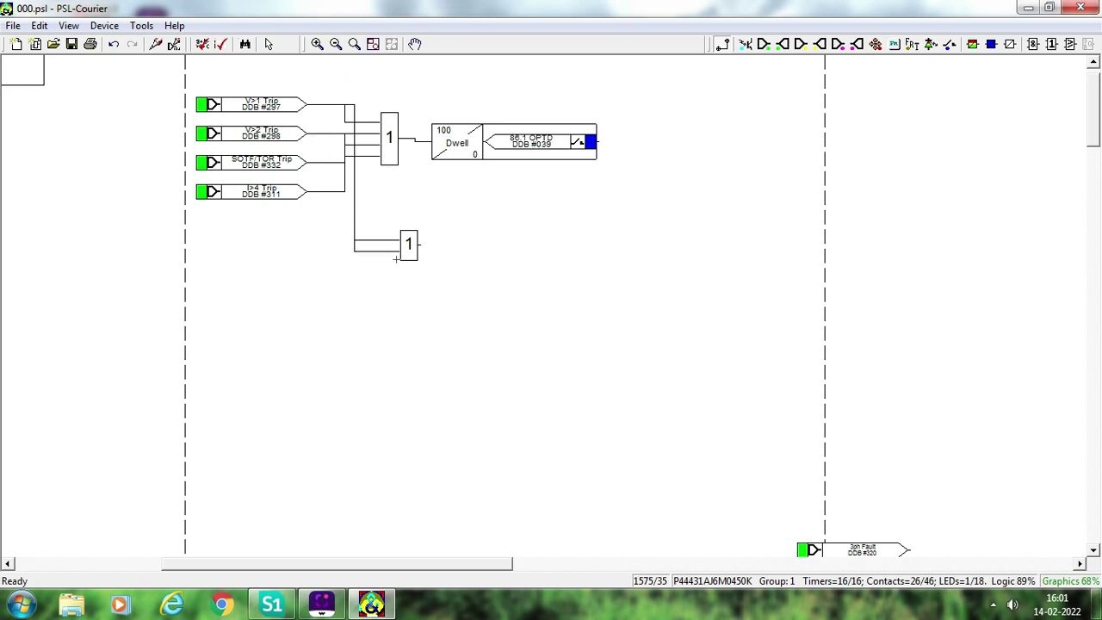
Place an IN>3 Trip input signal, DDB 355, below the I>4 Trip signal and shift it slightly towards the second OR gate
scroll(775, 65, "up", 1)
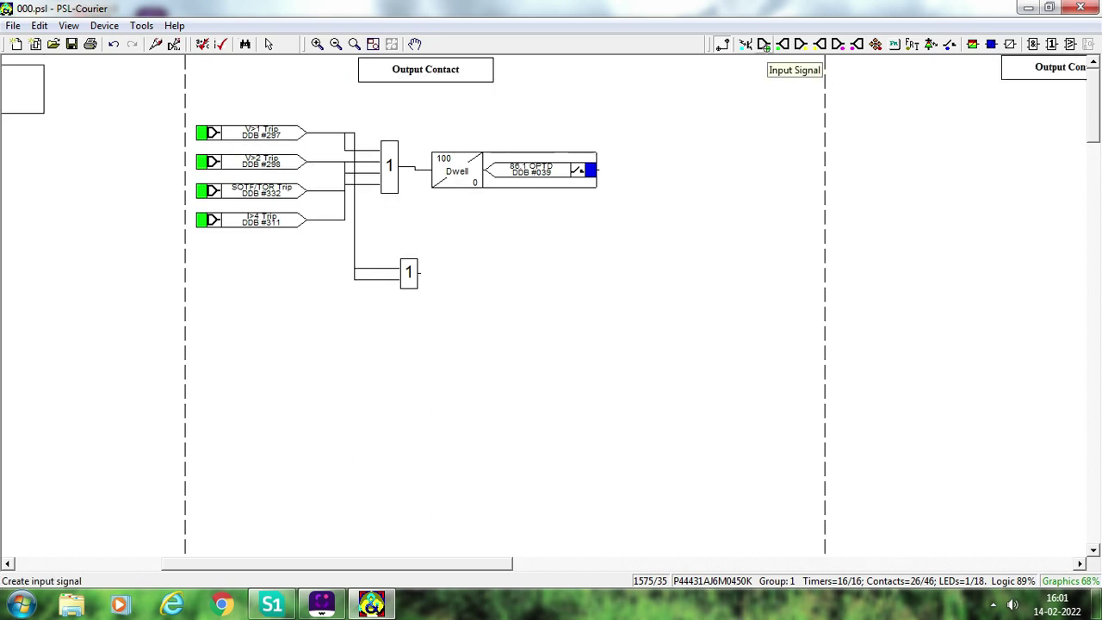
left_click(764, 44)
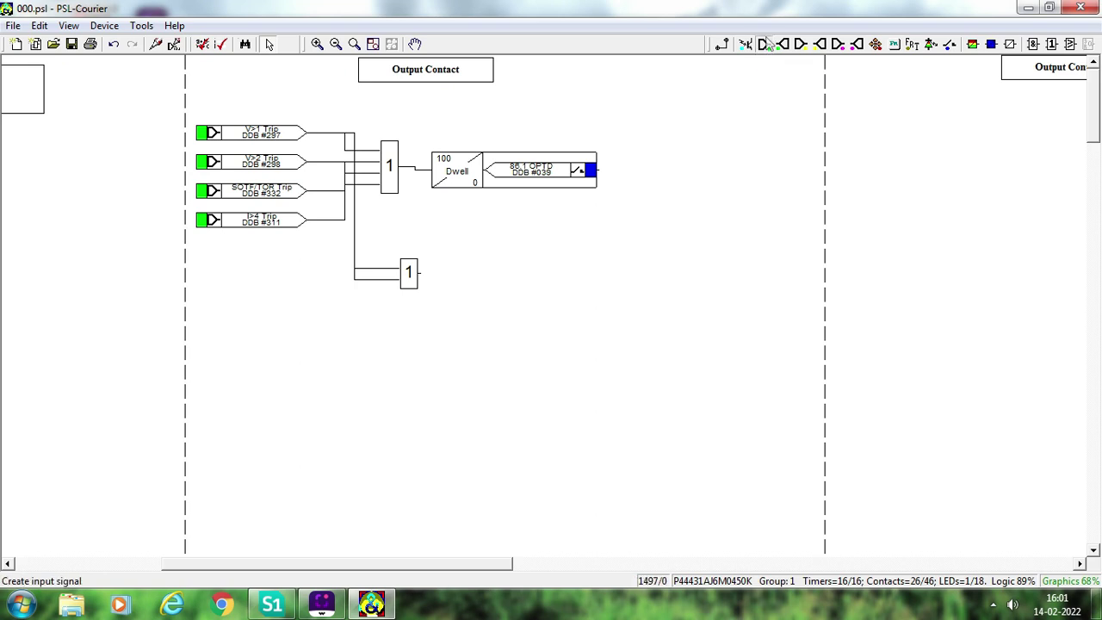
left_click(243, 299)
key("Page_Down")
key("Page_Down")
key("Page_Down")
key("Page_Down")
key("Page_Down")
key("Page_Down")
key("Page_Down")
key("Page_Down")
key("Page_Down")
key("Page_Down")
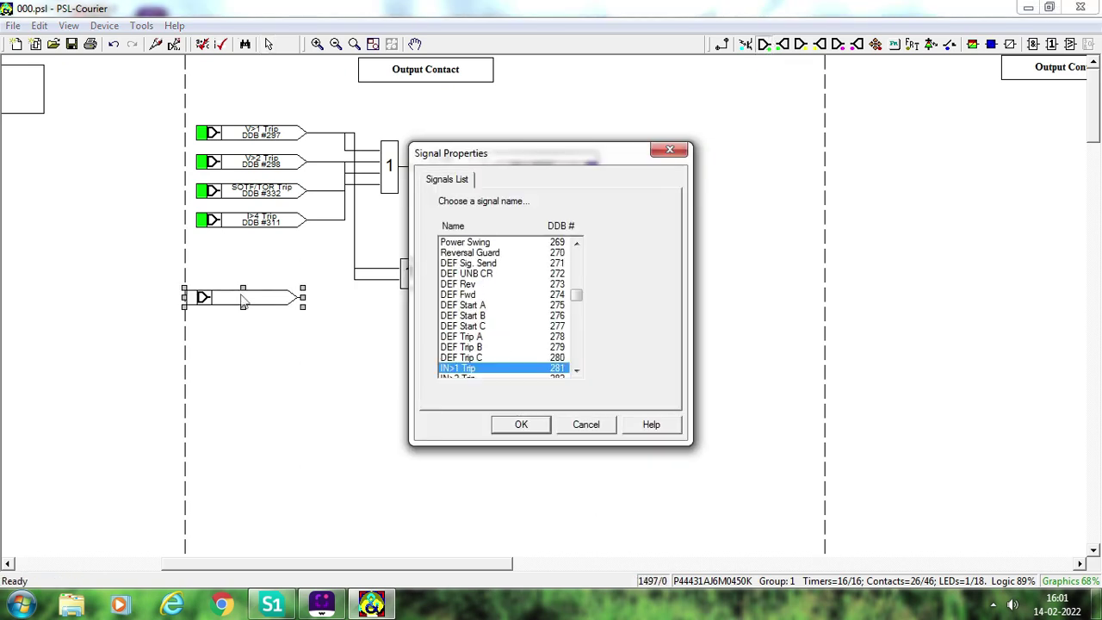
key("Down")
key("Down")
key("Down")
key("Down")
key("Down")
key("Down")
key("Down")
key("Down")
key("Down")
key("Down")
key("Down")
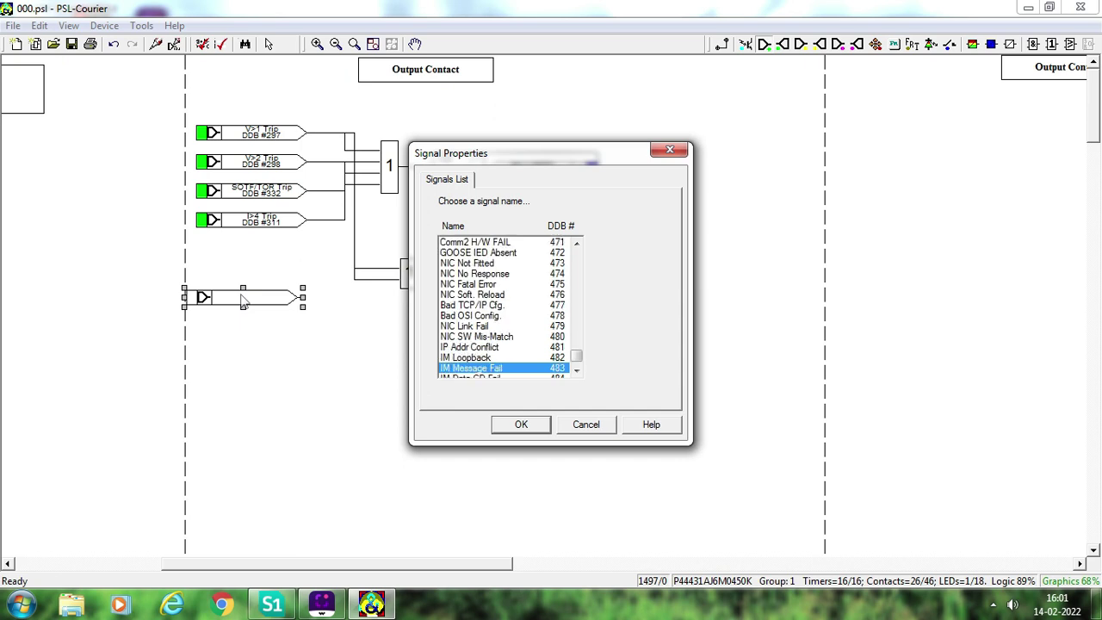
key("Page_Up")
key("Page_Up")
key("Page_Up")
key("Page_Up")
key("Page_Up")
key("Page_Up")
key("Page_Up")
key("Page_Up")
key("Page_Up")
key("Page_Up")
key("Page_Down")
key("Page_Down")
key("Page_Down")
key("Page_Down")
key("Page_Down")
key("Page_Down")
key("Page_Down")
key("Page_Down")
key("Down")
key("Down")
key("Down")
key("Down")
key("Down")
key("Down")
key("Down")
key("Down")
key("Down")
key("Down")
key("Down")
key("Down")
key("Down")
key("Down")
key("Down")
key("Down")
key("Down")
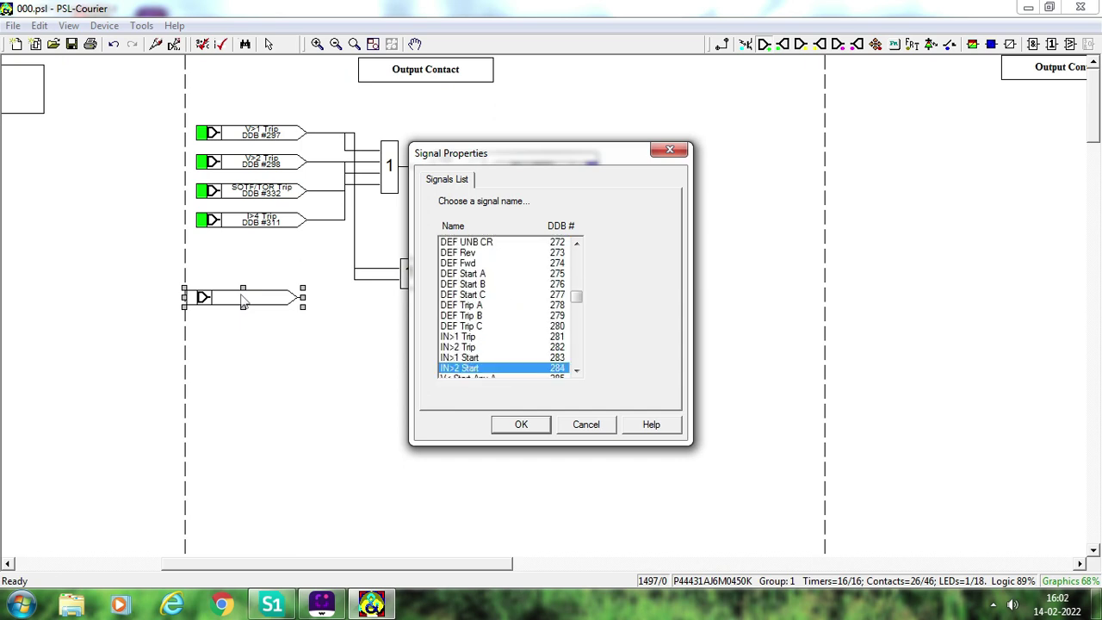
key("Down")
key("Down")
key("Down")
key("Down")
key("Down")
key("Down")
key("Down")
key("Down")
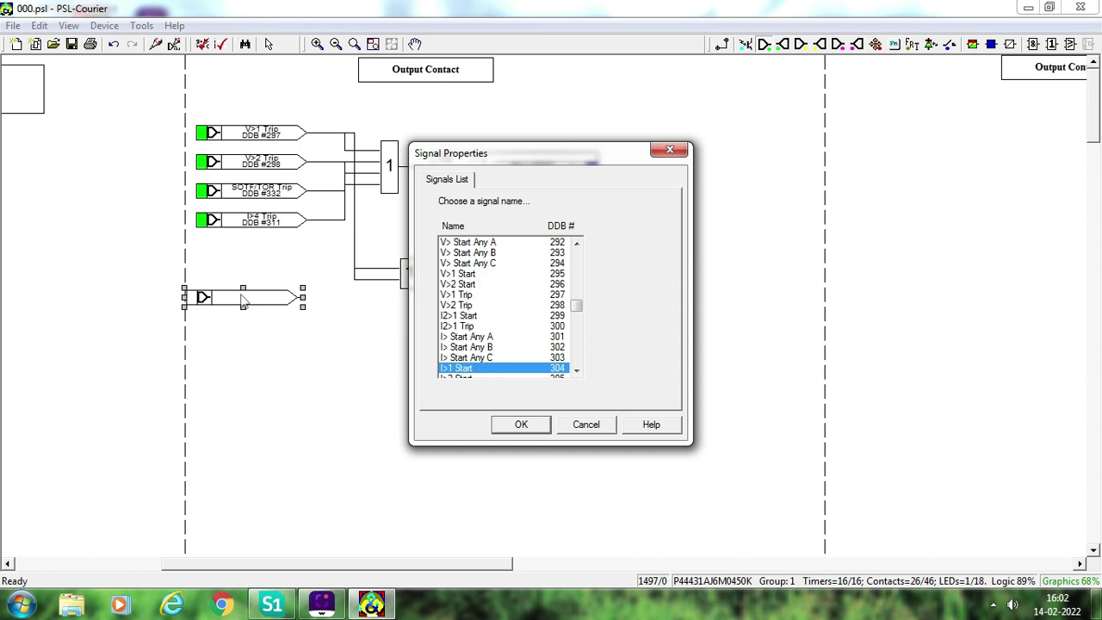
key("Down")
key("Down")
key("Down")
key("Down")
key("Down")
key("Down")
key("Down")
key("Down")
key("Down")
key("Down")
key("Down")
key("Down")
key("Down")
key("Down")
key("Down")
key("Down")
key("Down")
key("Down")
key("Down")
key("Down")
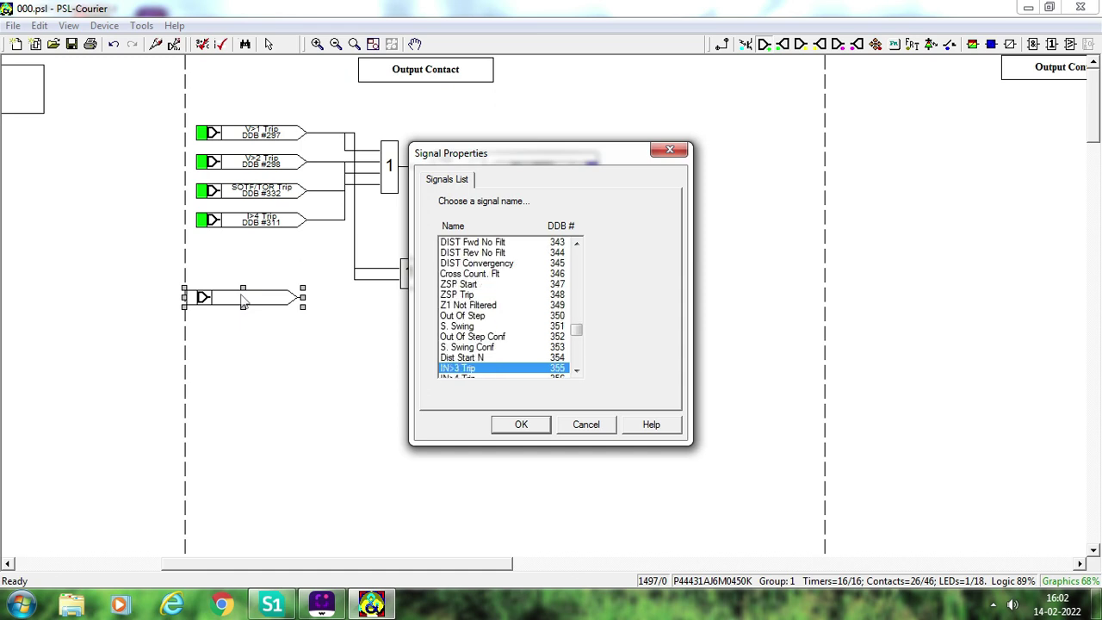
left_click(522, 429)
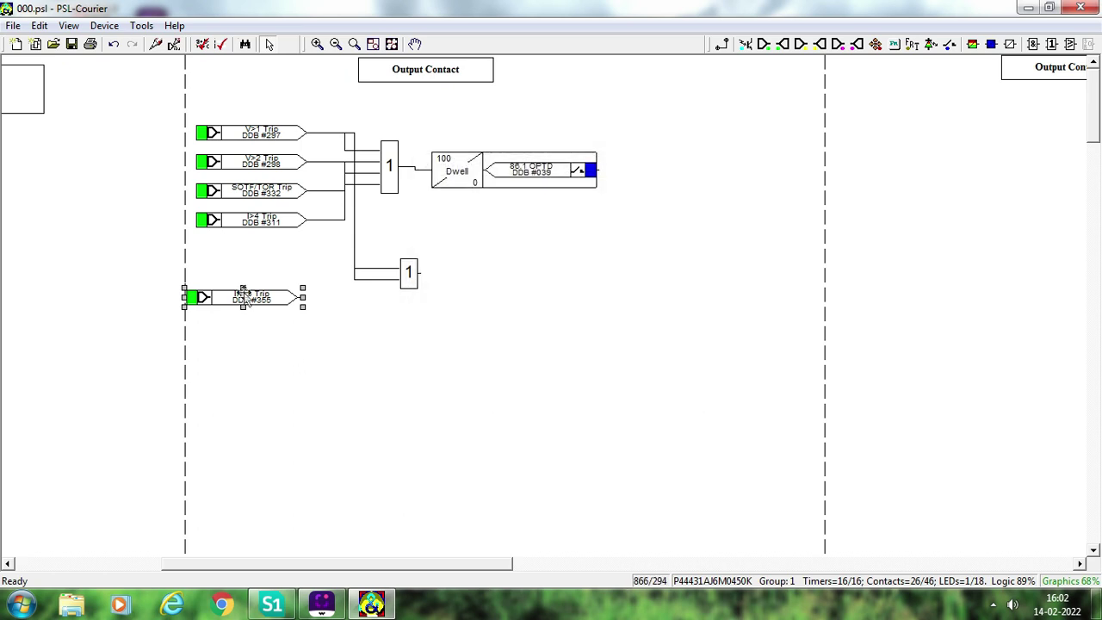
left_click_drag(243, 297, 263, 297)
left_click(473, 376)
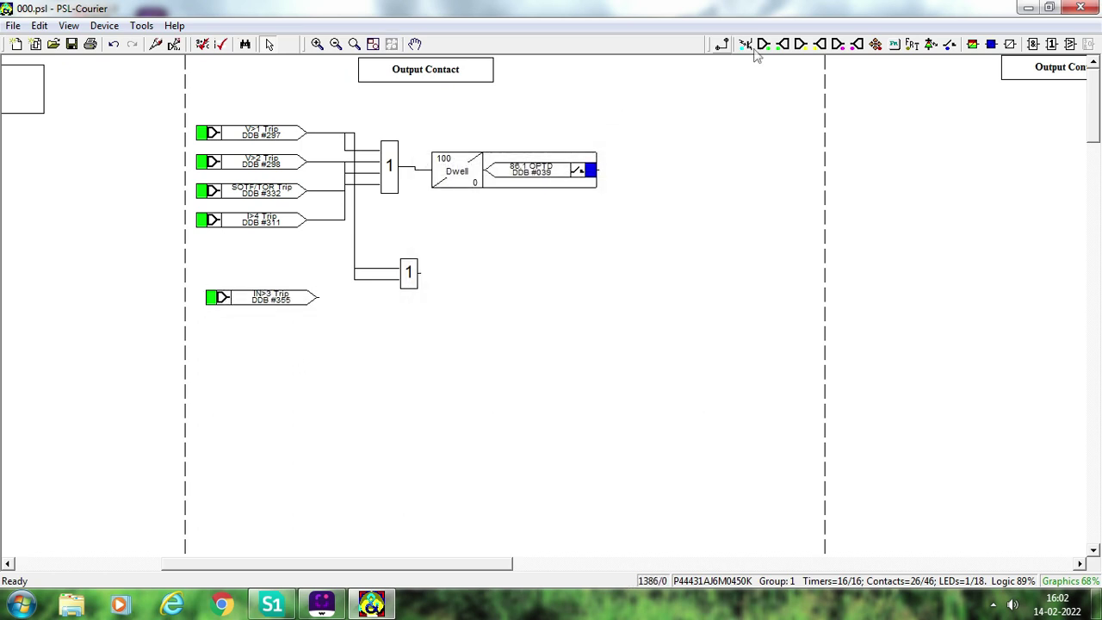
Move the logic component toolbar next to the zoom tools and link the IN>3 Trip signal to the second OR gate
left_click_drag(714, 43, 437, 43)
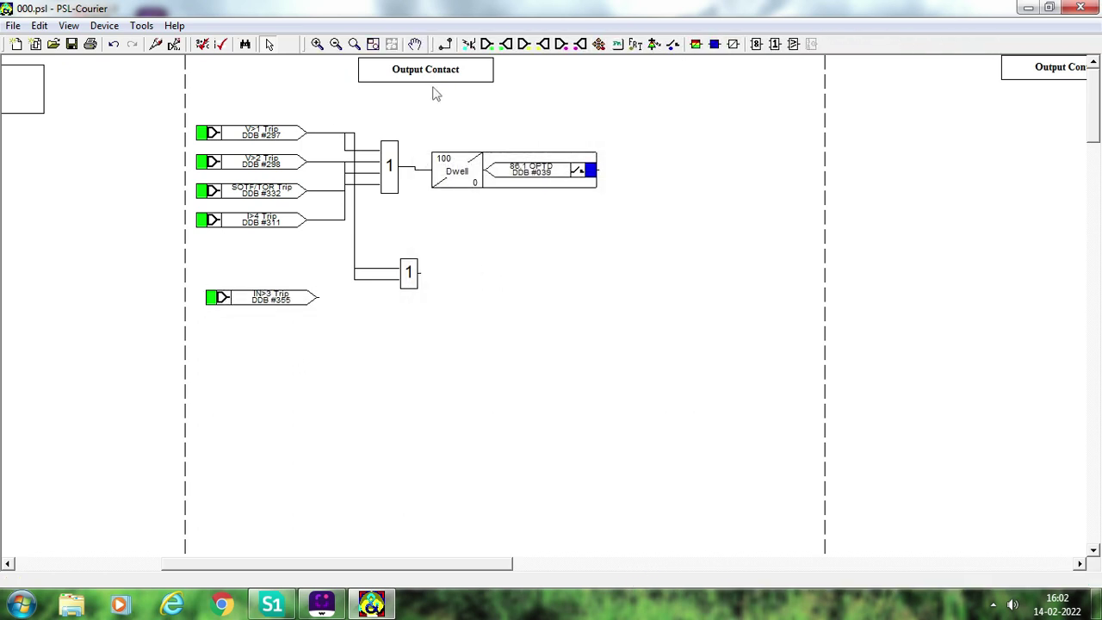
left_click(445, 44)
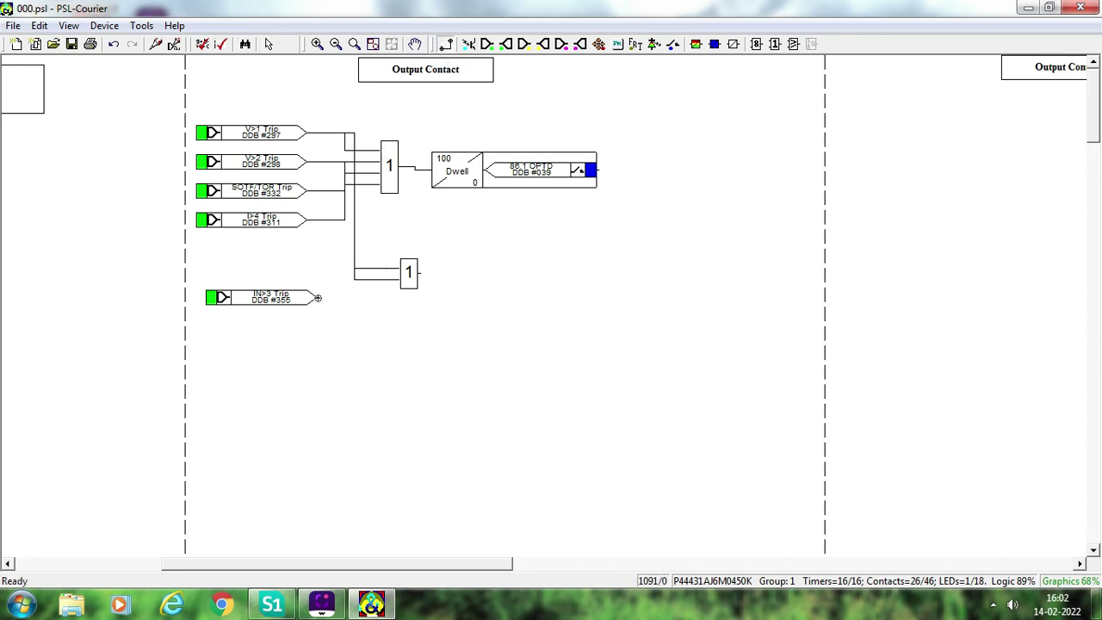
left_click_drag(318, 298, 395, 286)
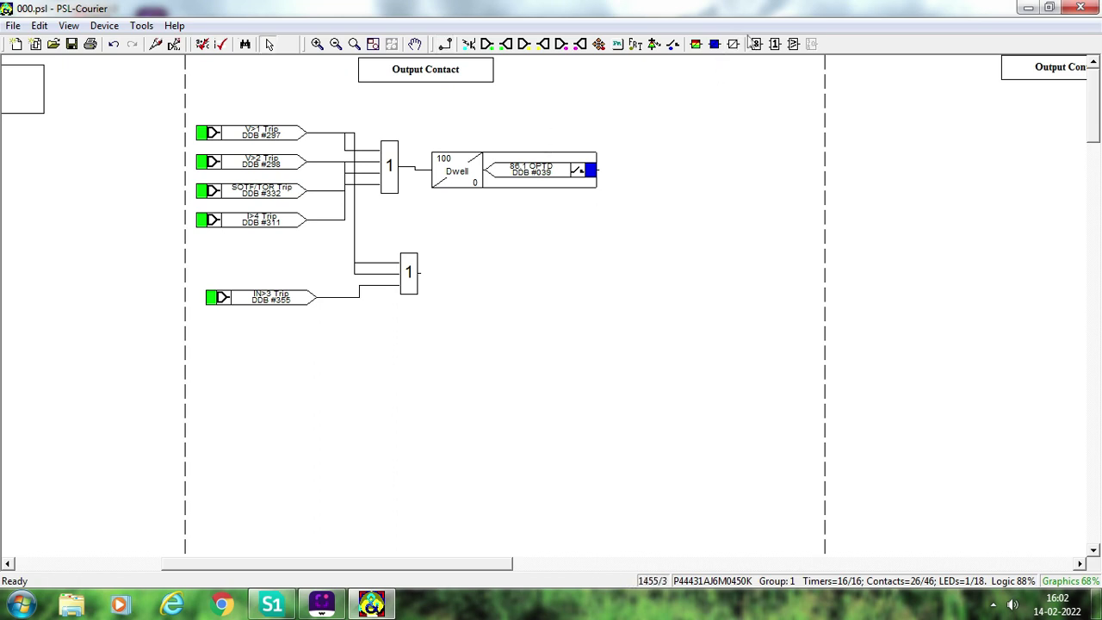
Place a contact conditioner beside the second OR gate for DT SEND CH-1, DDB 38, in Dwell mode with a 100 ms pickup value
left_click(717, 45)
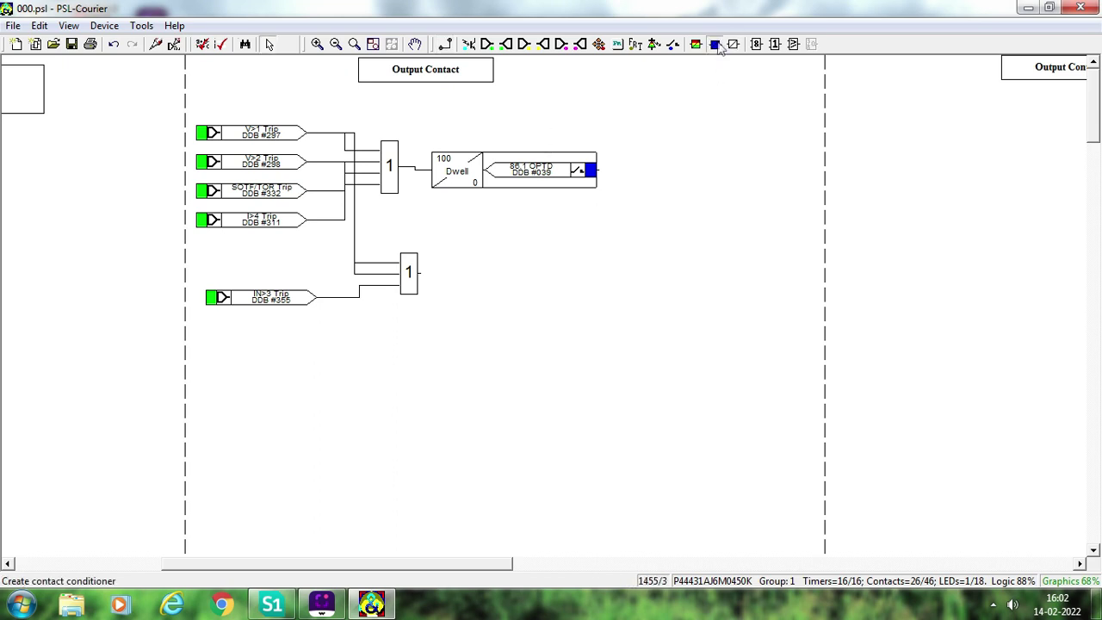
left_click(485, 279)
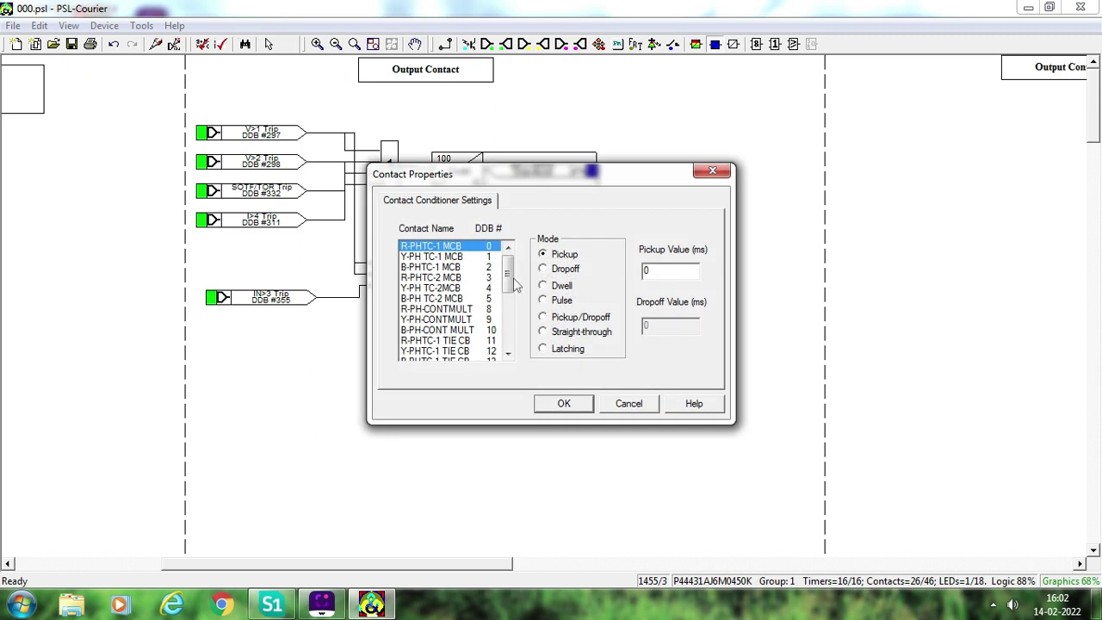
left_click_drag(514, 286, 509, 323)
left_click(455, 333)
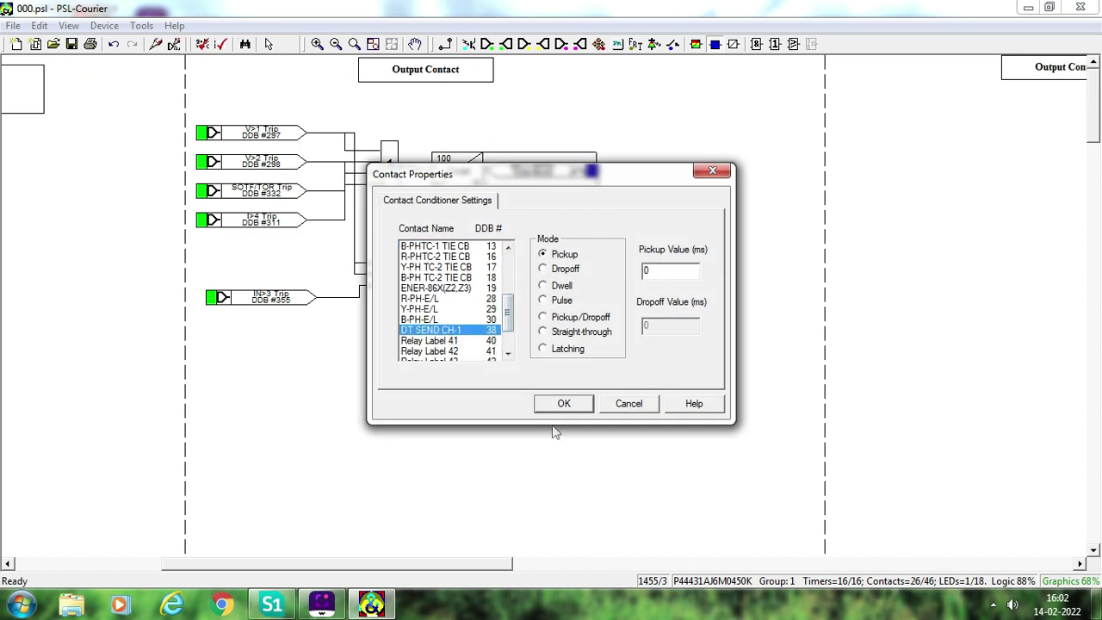
left_click(568, 287)
double_click(682, 272)
type("100")
left_click(559, 403)
Move the DT SEND CH-1 contact conditioner slightly away from the second OR gate and link the gate's output to it
left_click_drag(482, 274, 532, 261)
left_click(500, 367)
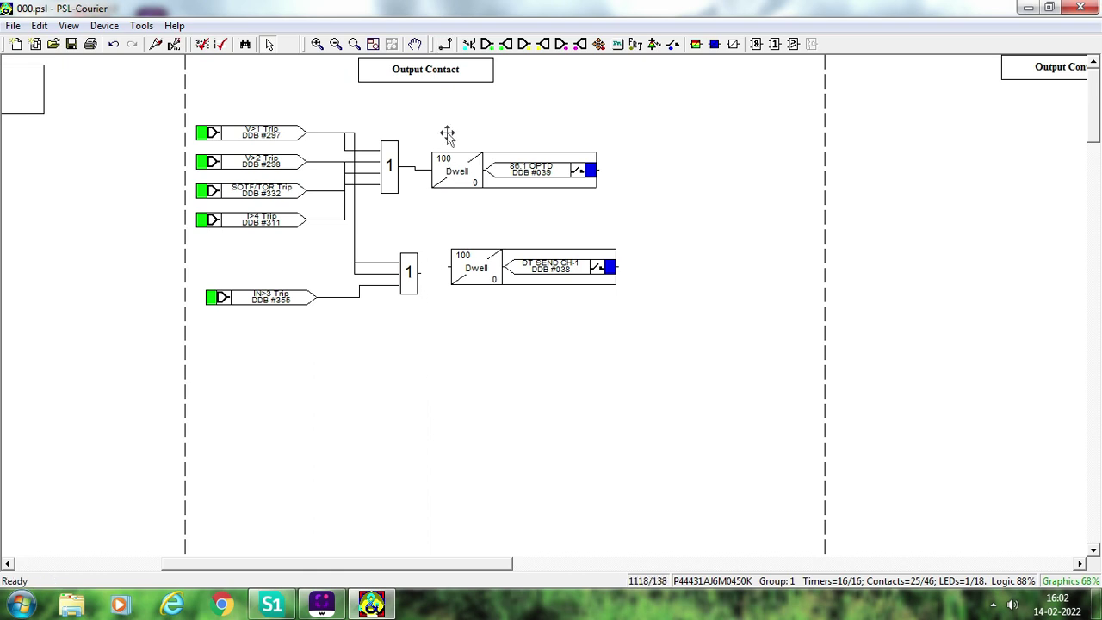
left_click(445, 44)
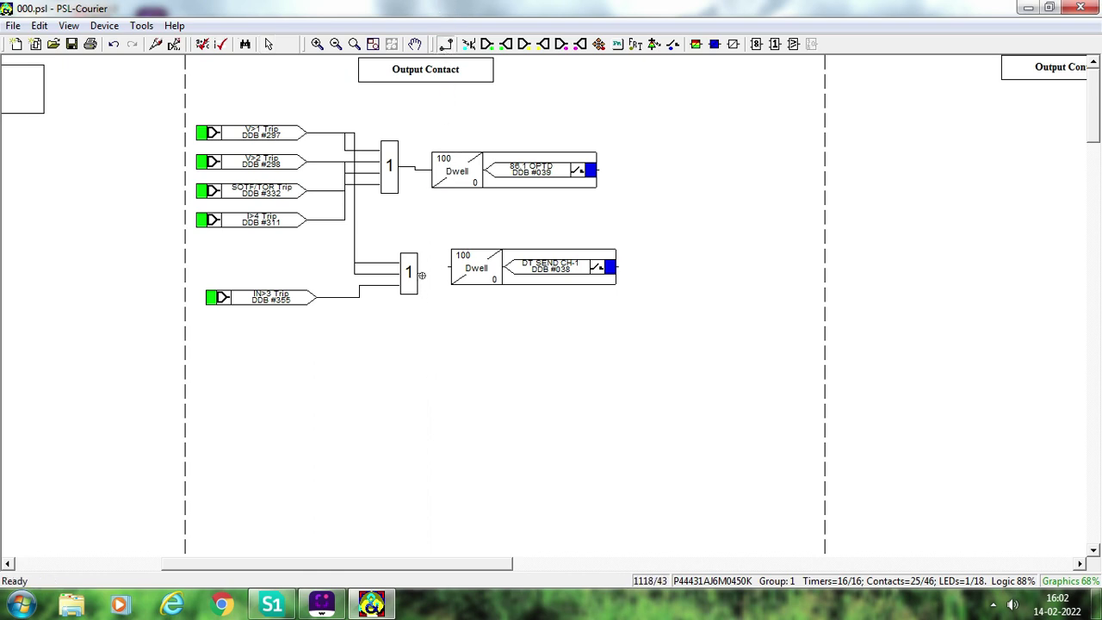
left_click_drag(421, 275, 450, 268)
left_click(487, 46)
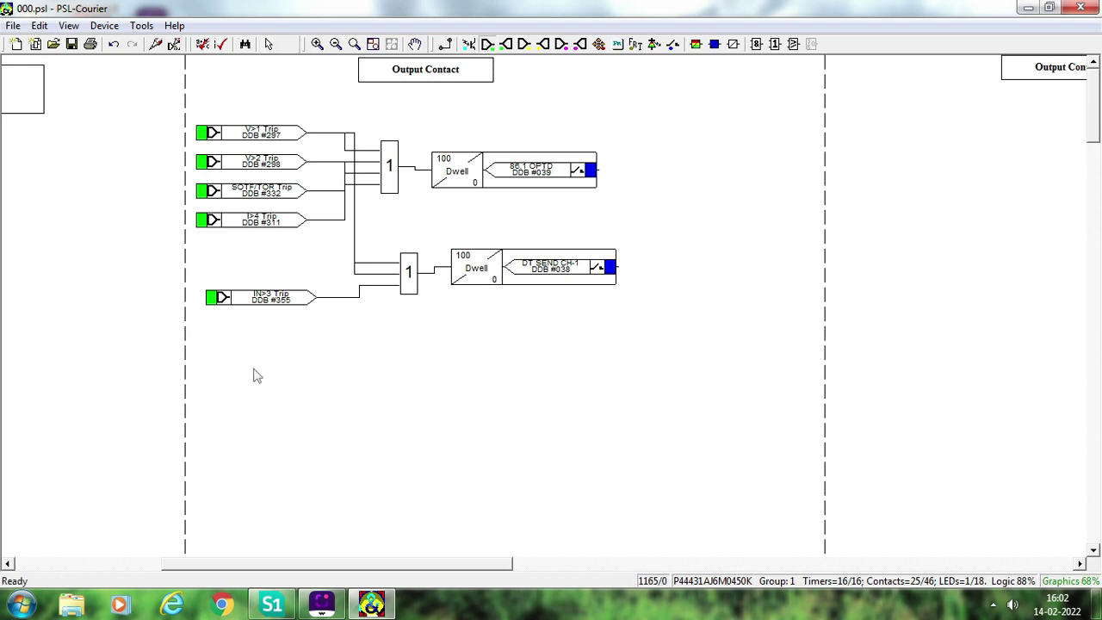
left_click(254, 371)
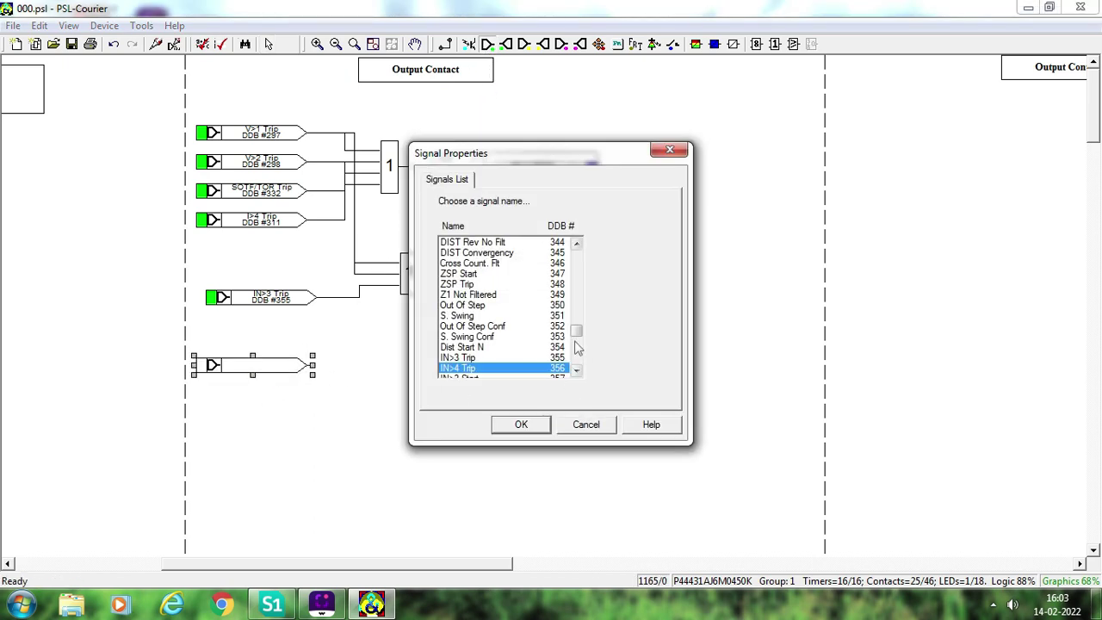
left_click_drag(577, 335, 576, 285)
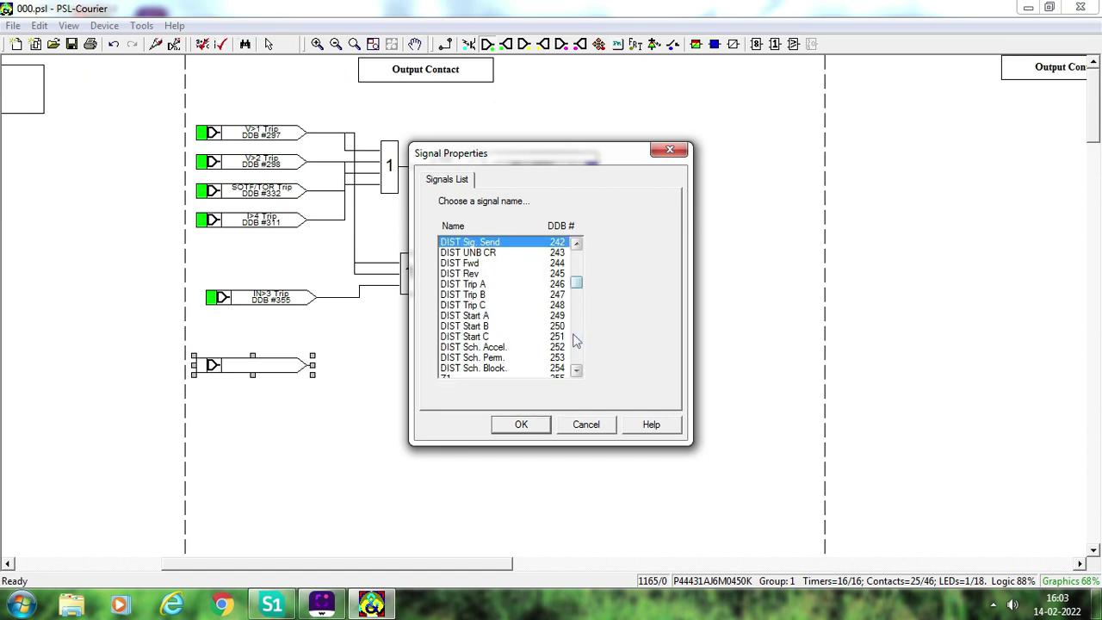
left_click(493, 287)
left_click(543, 427)
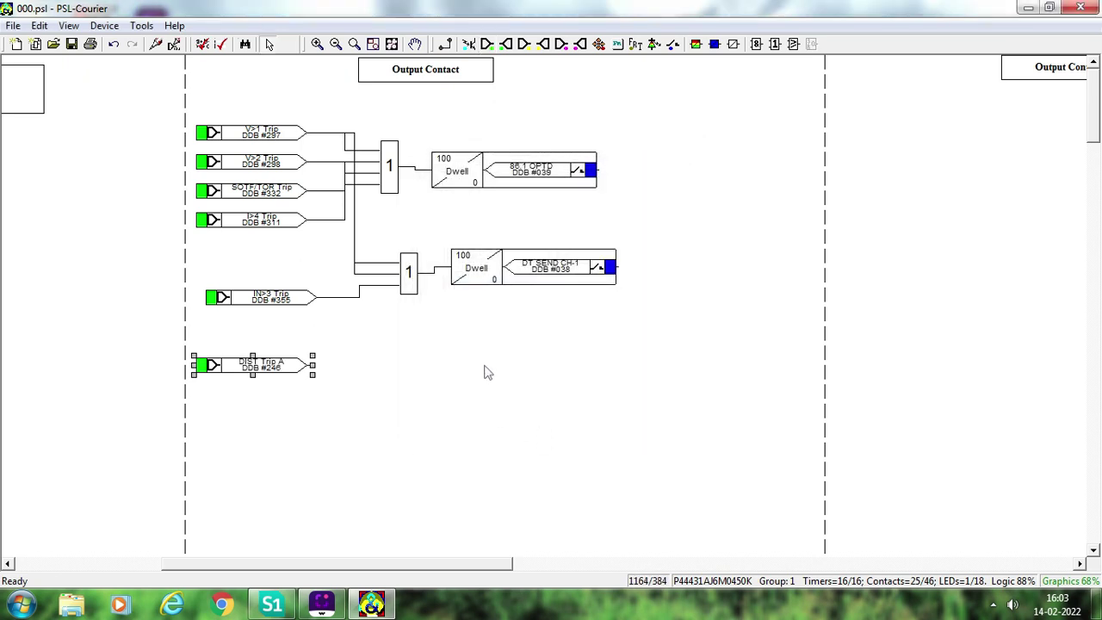
key("Delete")
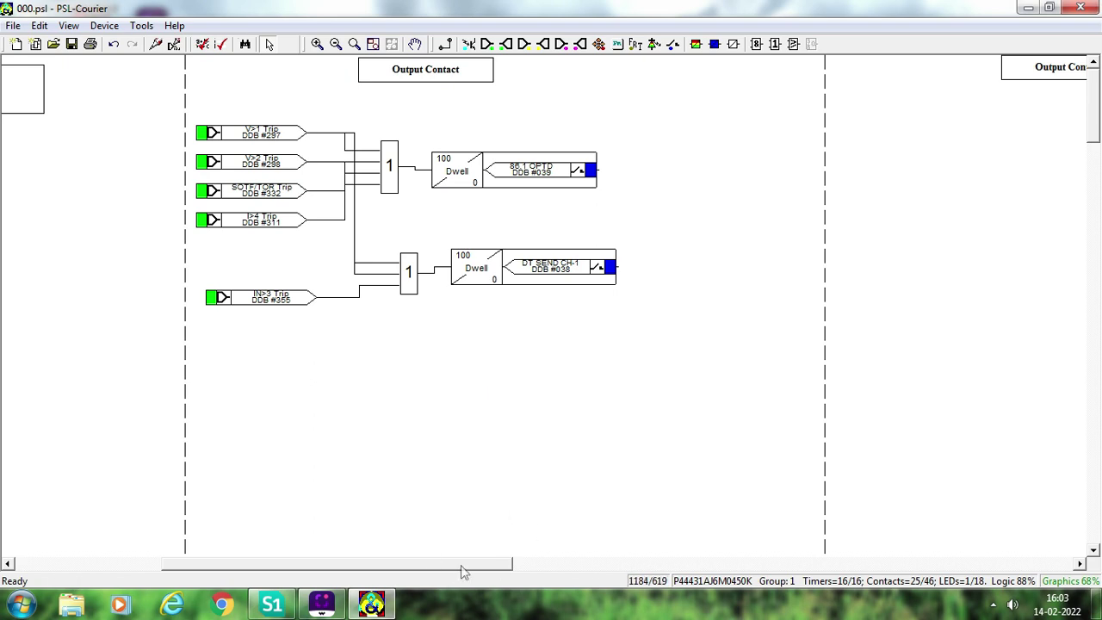
Delete the Any Int. Trip A, B and C signals with their latching LED 1 to LED 3 conditioners in the Leds Front Panel section
left_click_drag(464, 568, 745, 567)
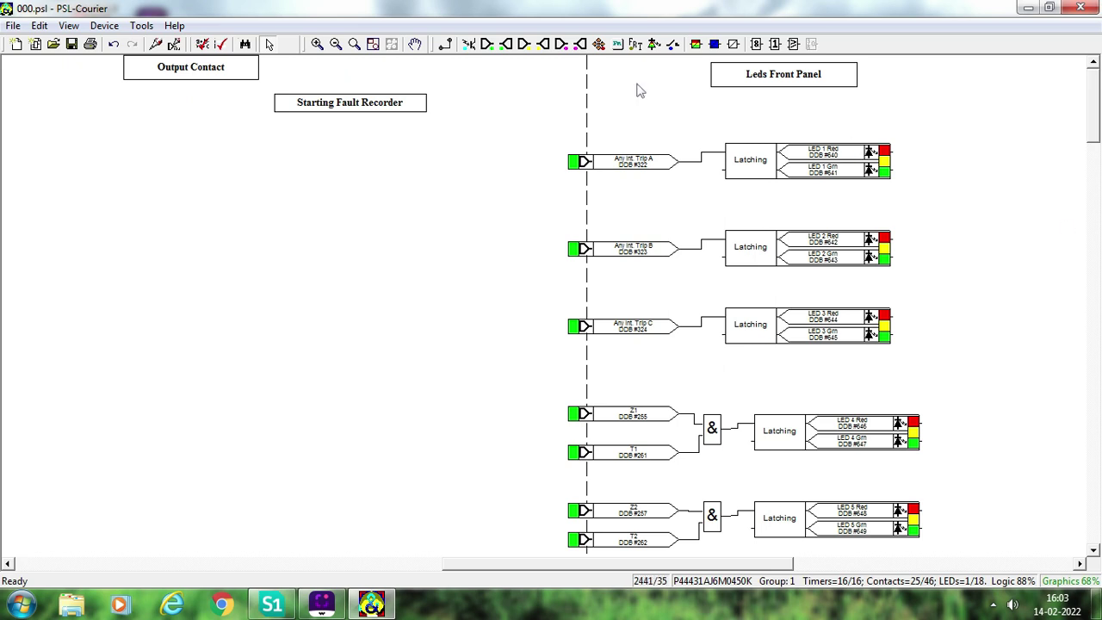
left_click_drag(511, 177, 950, 395)
key("Delete")
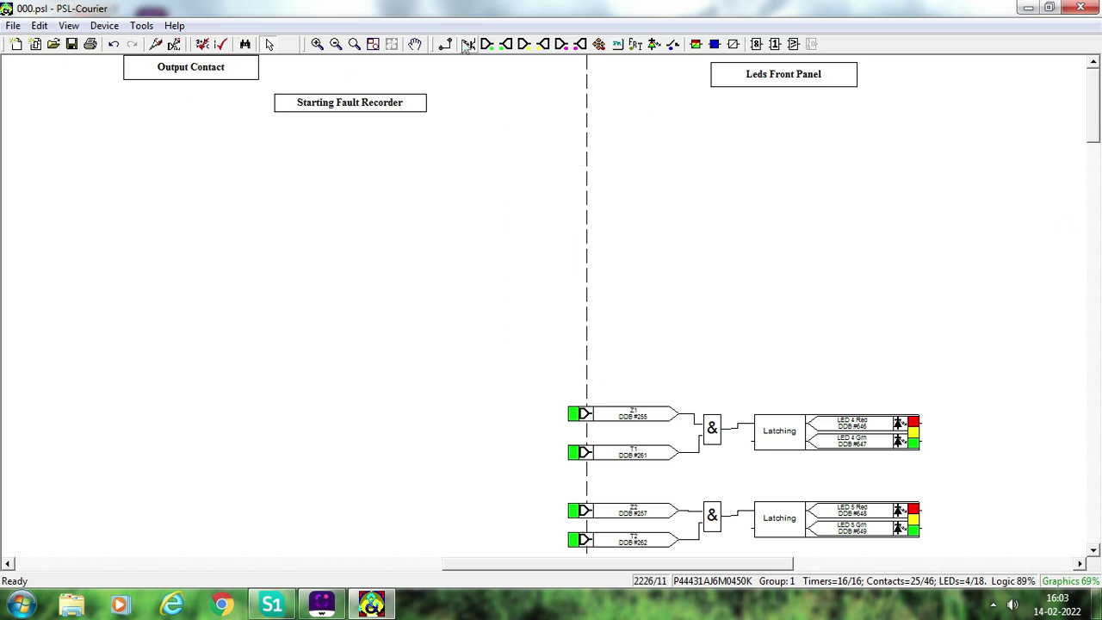
Place a non-latching LED conditioner for LED 1 Red, DDB 640, below the Leds Front Panel heading
left_click(697, 46)
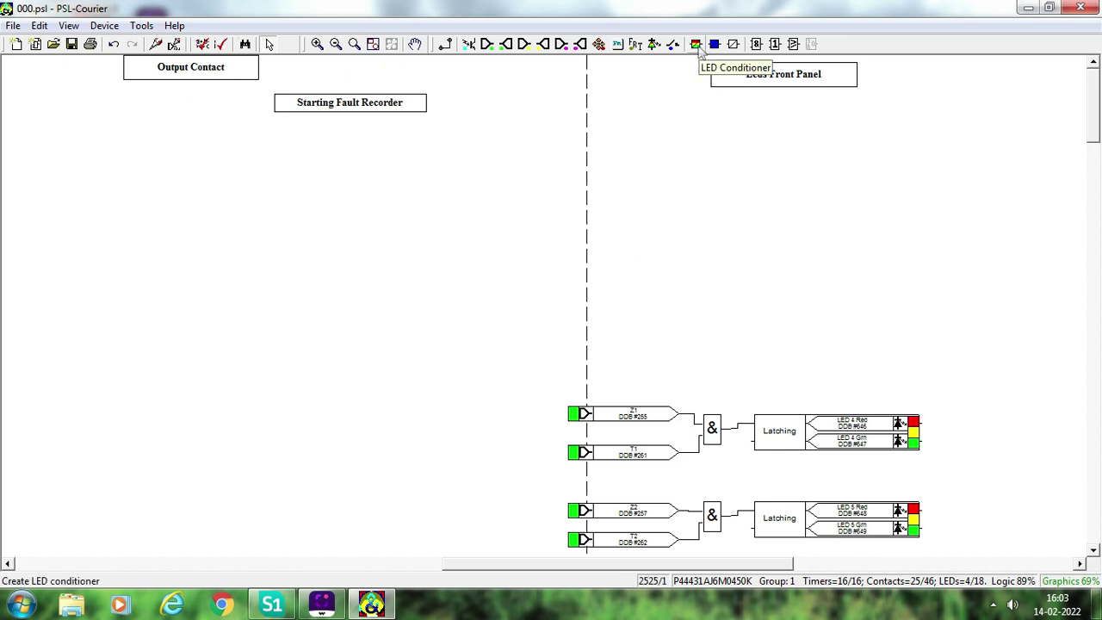
left_click(917, 158)
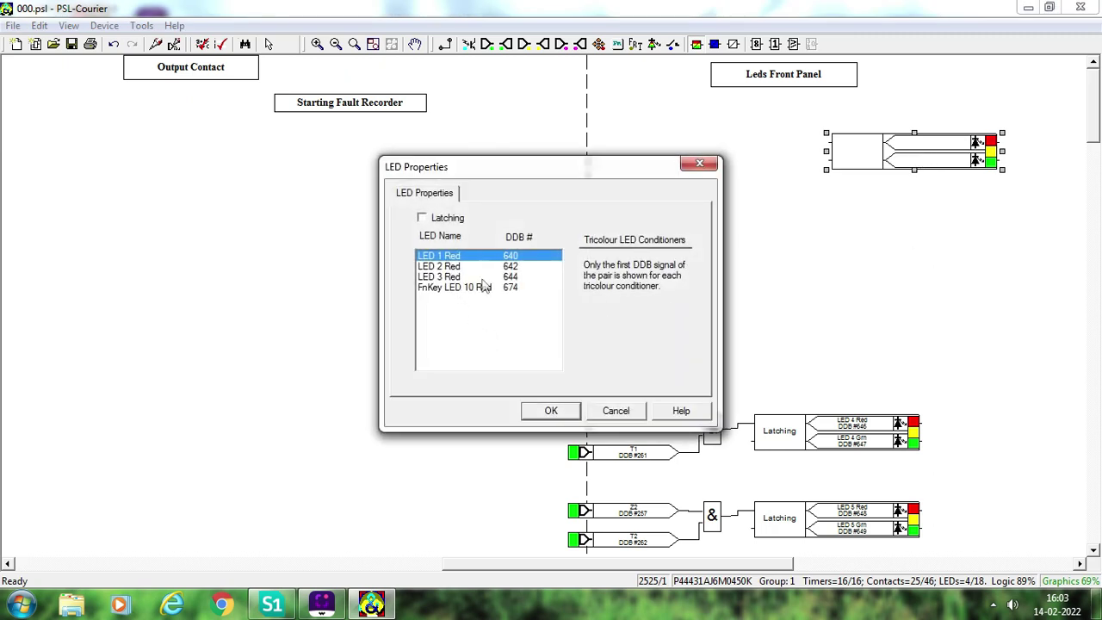
left_click(551, 411)
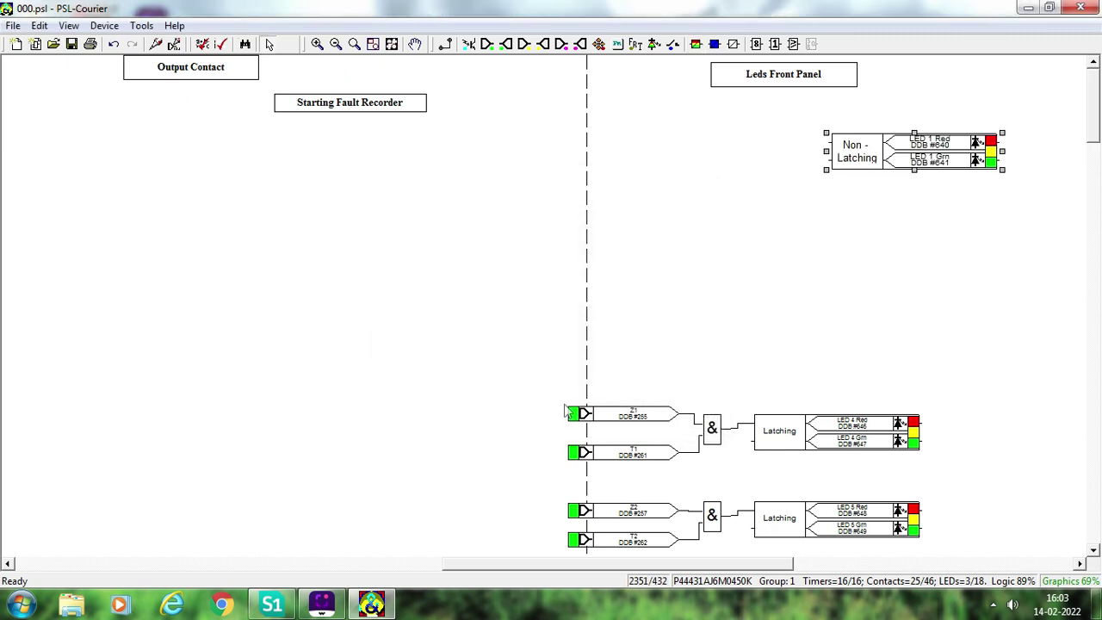
Place a DIST Trip A input signal, DDB 246, level with the LED 1 conditioner and link it to the conditioner's red input
left_click(489, 45)
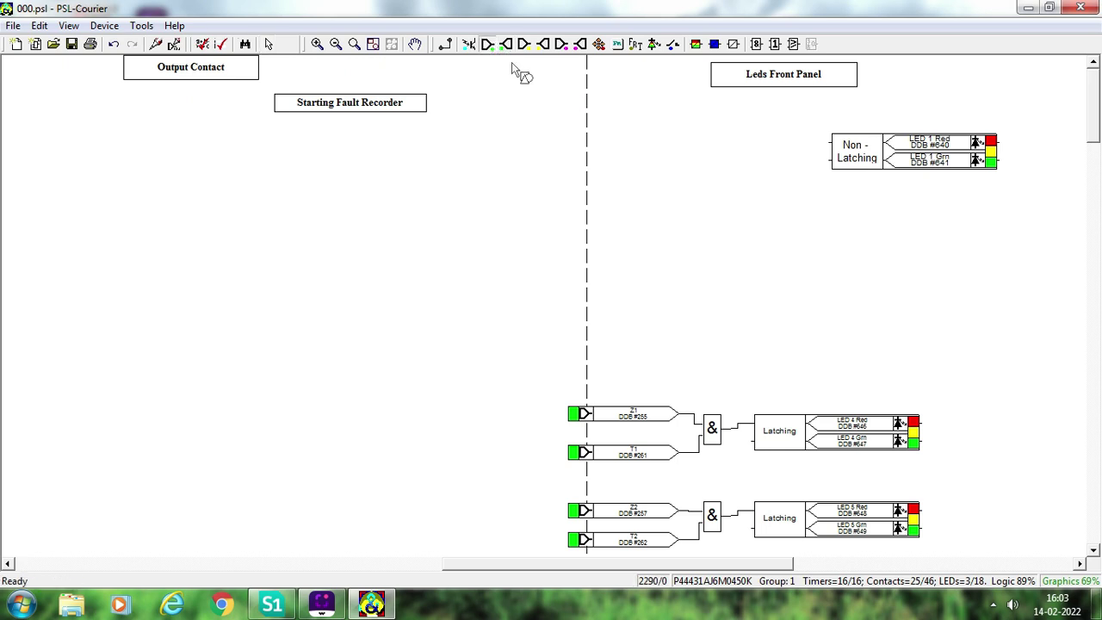
left_click(642, 144)
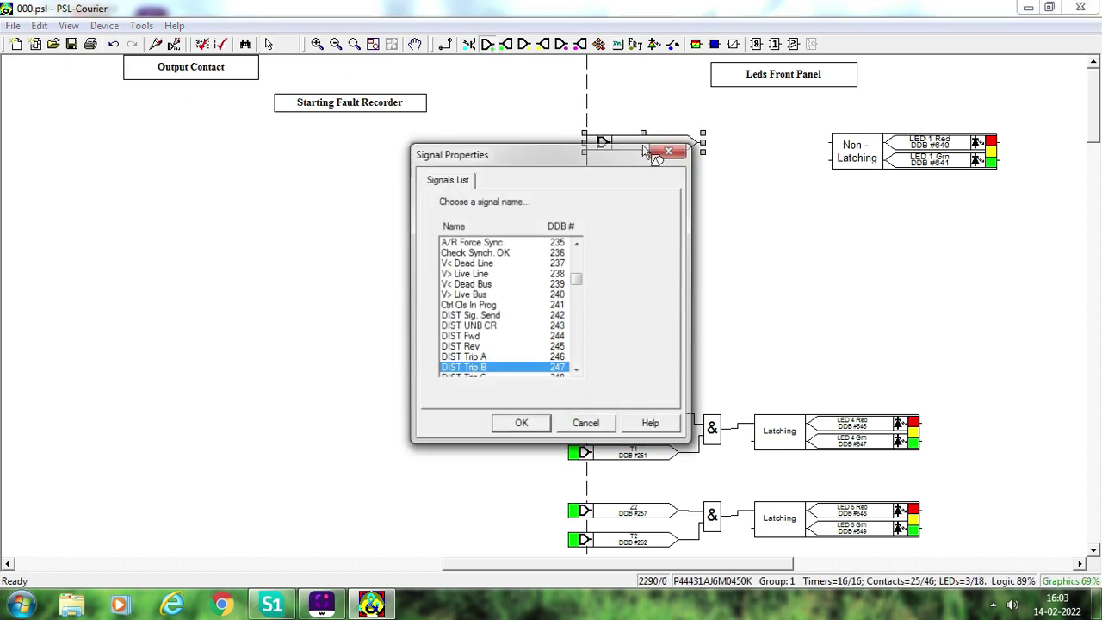
left_click(478, 357)
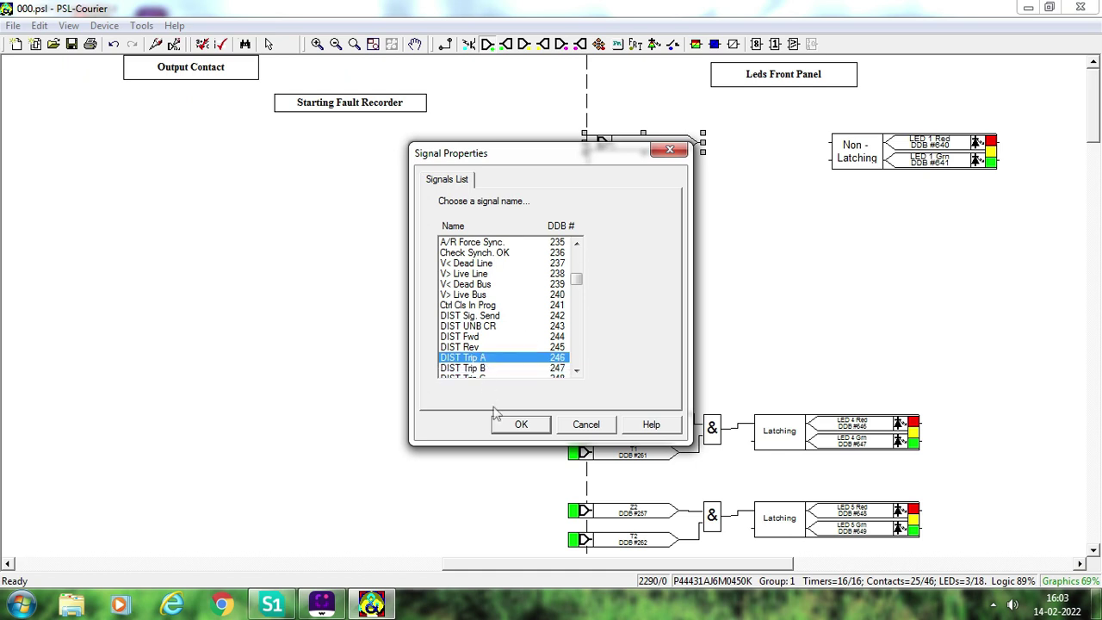
left_click(519, 424)
left_click(706, 231)
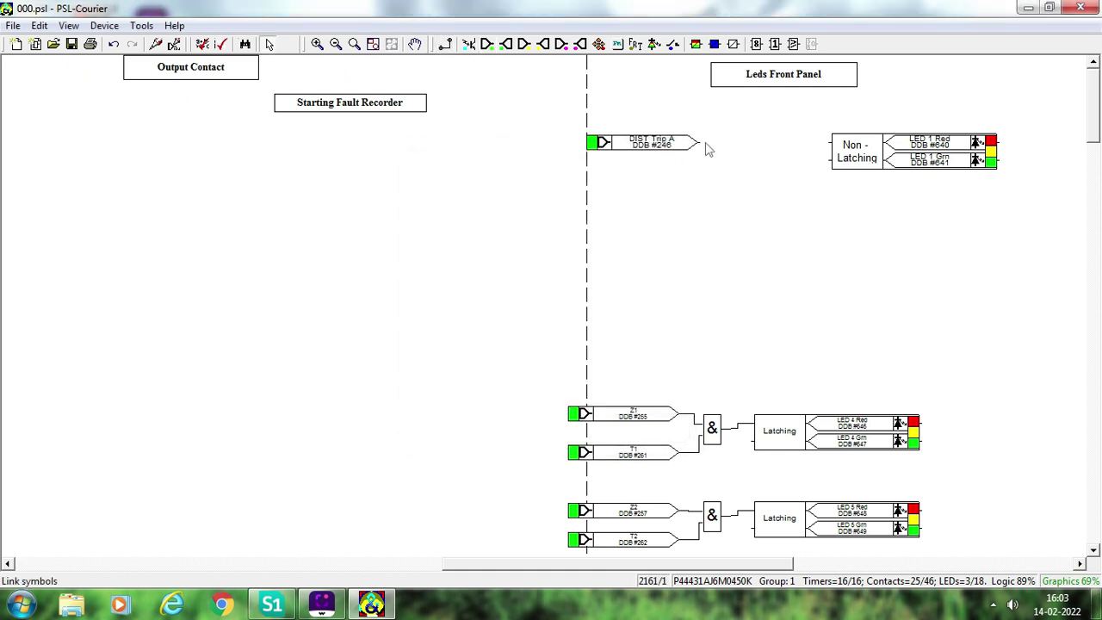
left_click(446, 44)
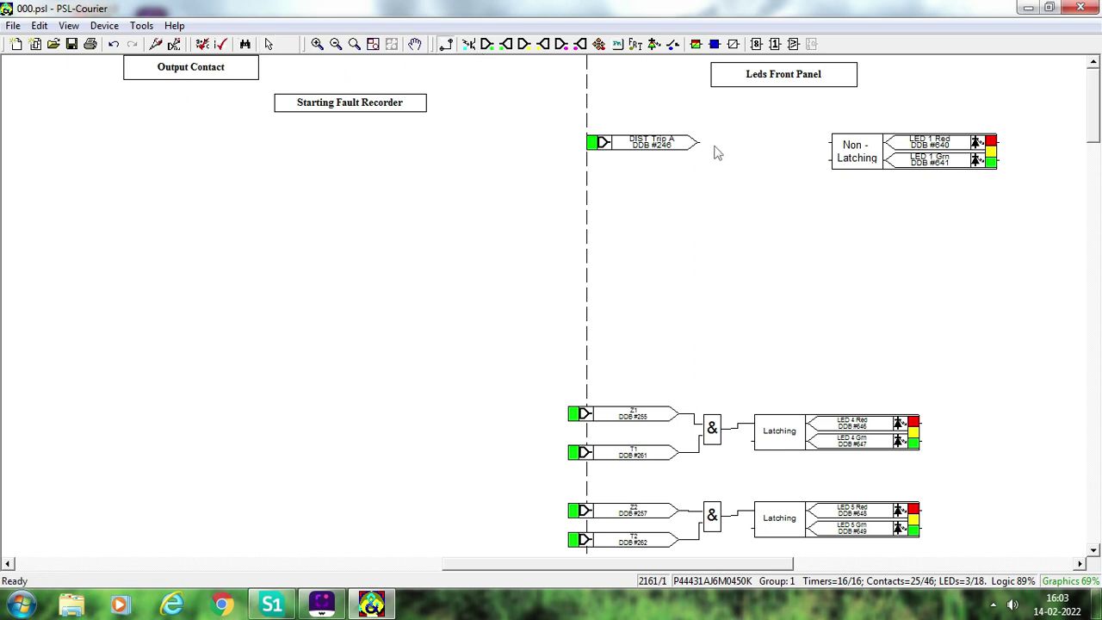
left_click_drag(738, 141, 824, 141)
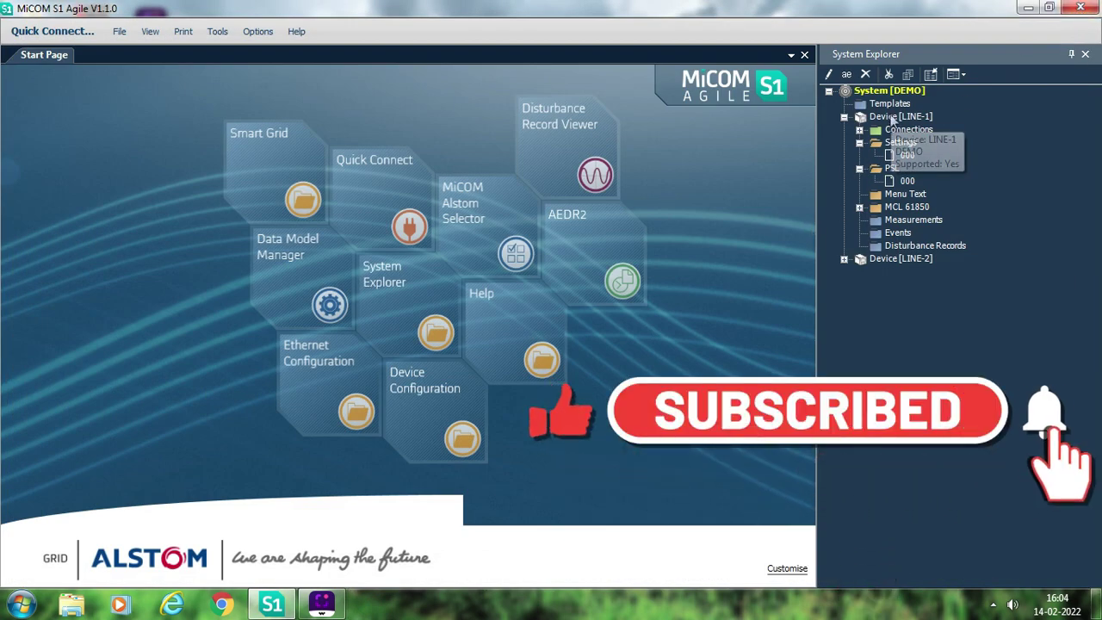
right_click(894, 118)
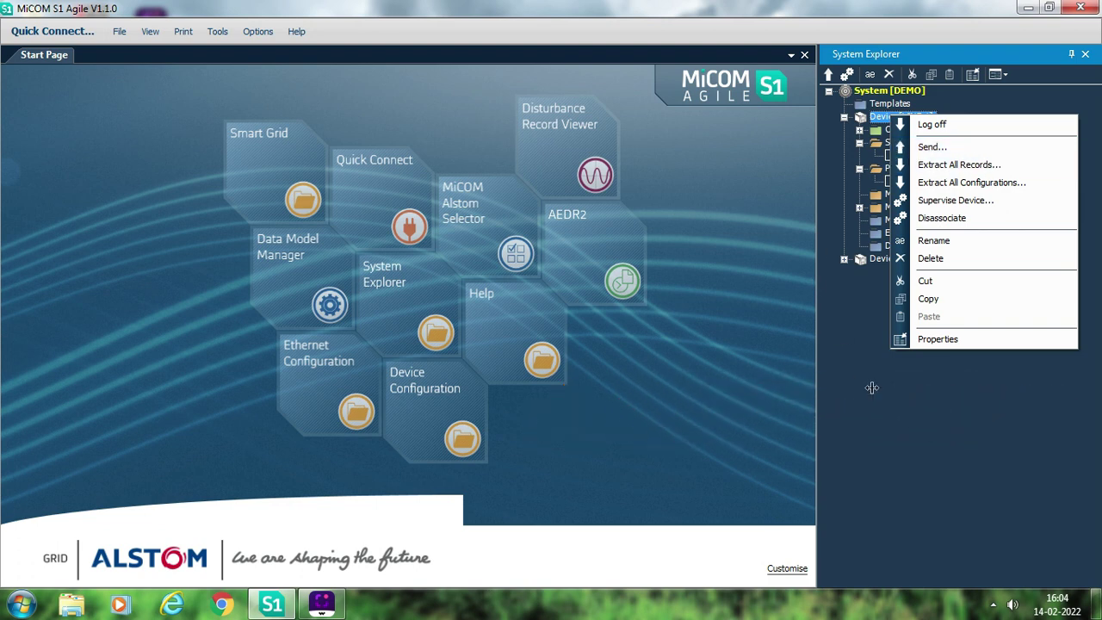
left_click(918, 393)
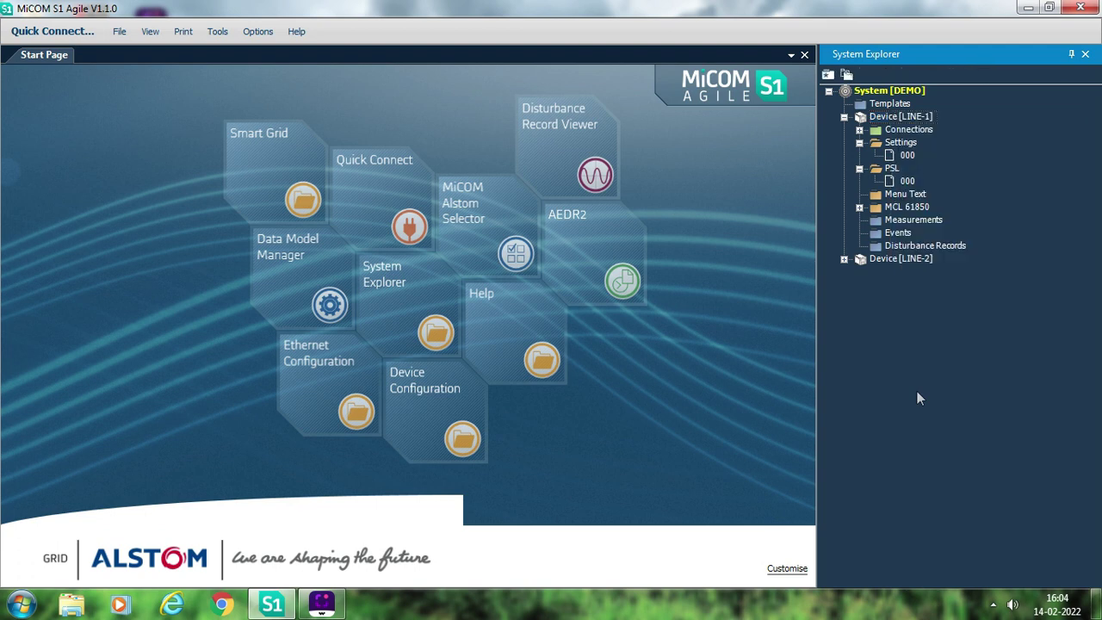